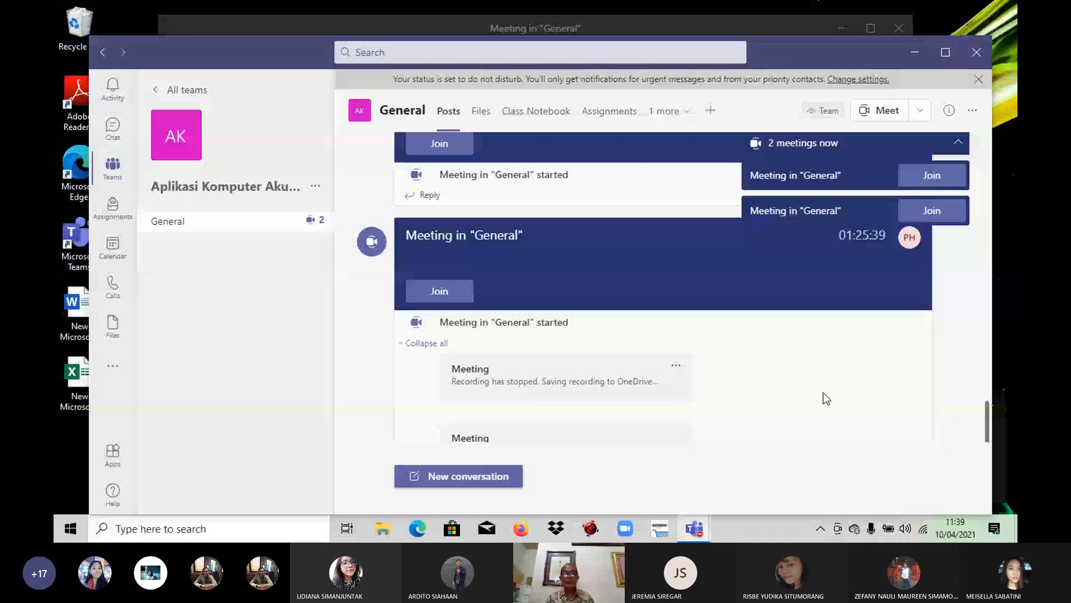
Step: Minimize the Teams channel window and close the on-hold meeting window to clear the desktop
click(915, 52)
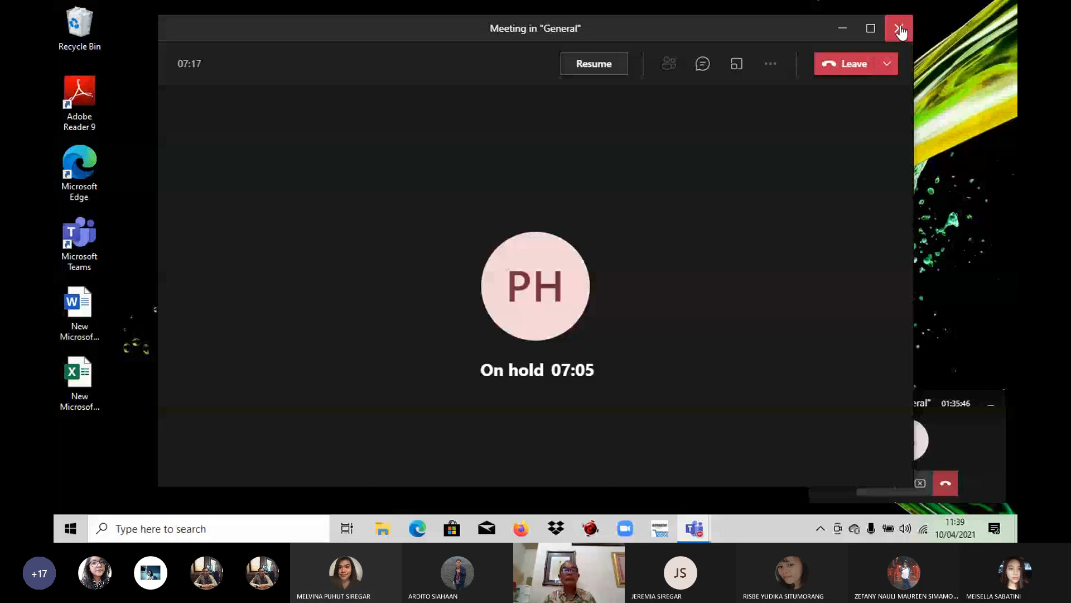
click(899, 29)
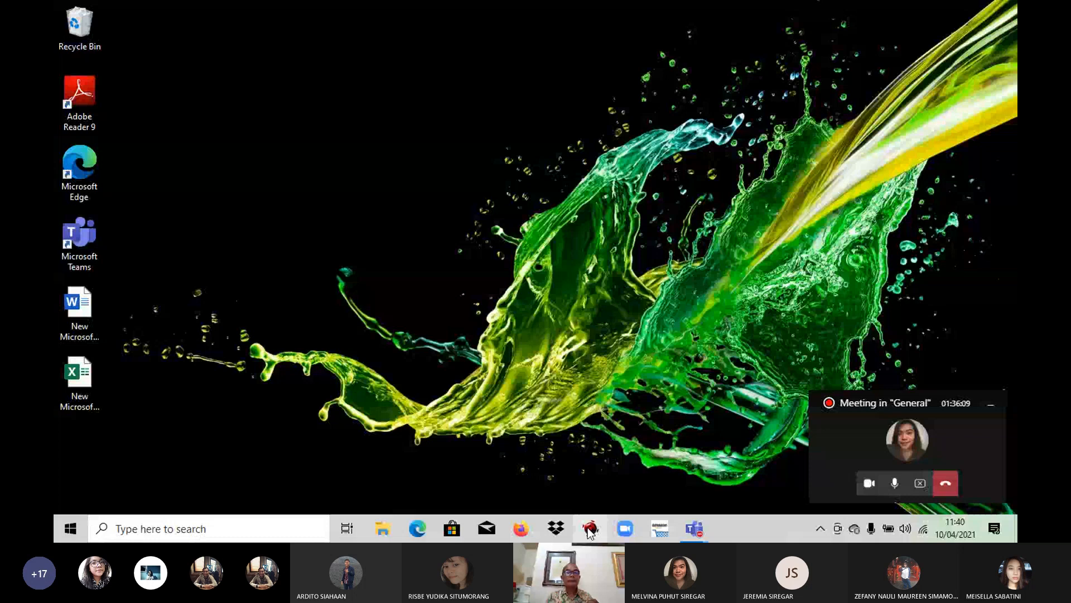
Step: Switch to ACCURATE 4 and open the company database DB_Aneka_Ragam_K.GDB from the Ajaran-Kelas_K folder
click(590, 532)
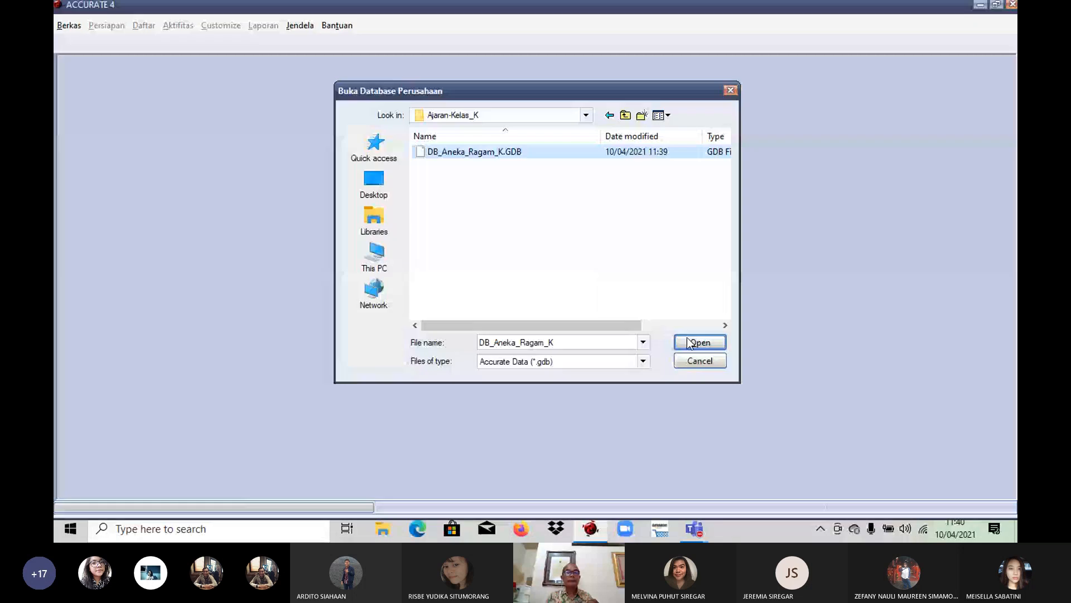
click(687, 337)
click(593, 314)
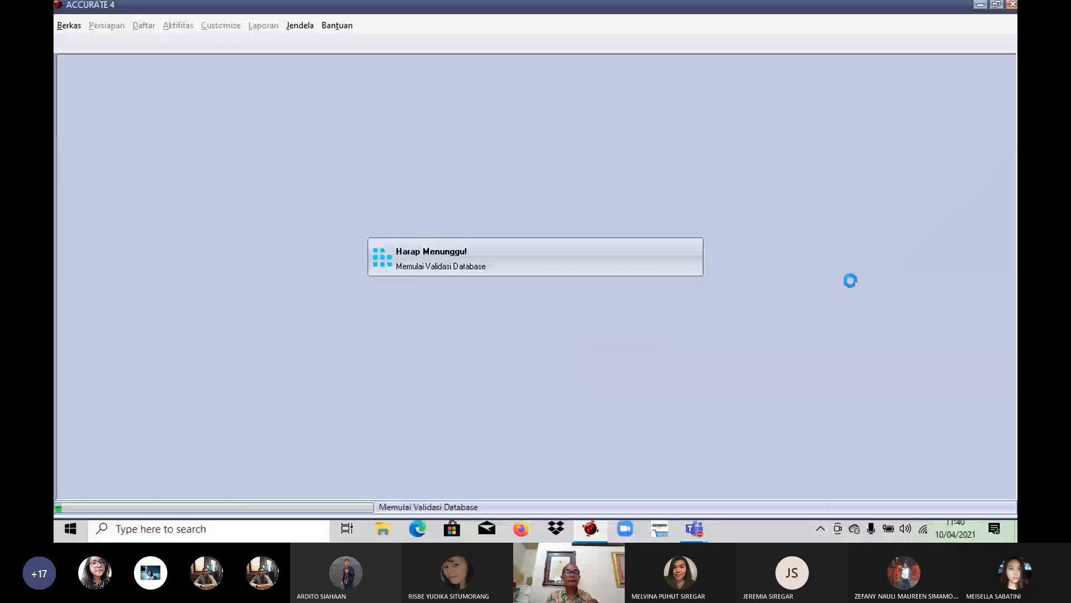
Step: Log in to the database as SUPERVISOR, entering the account password in the Kata Kunci field
drag(545, 250, 480, 250)
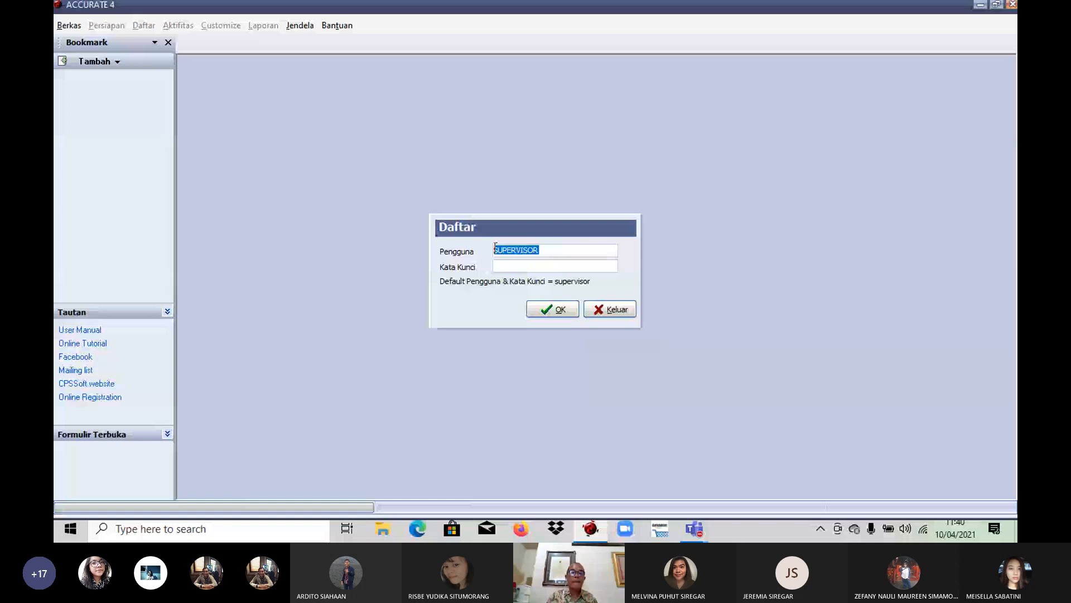
right_click(495, 249)
click(525, 289)
click(524, 266)
right_click(521, 266)
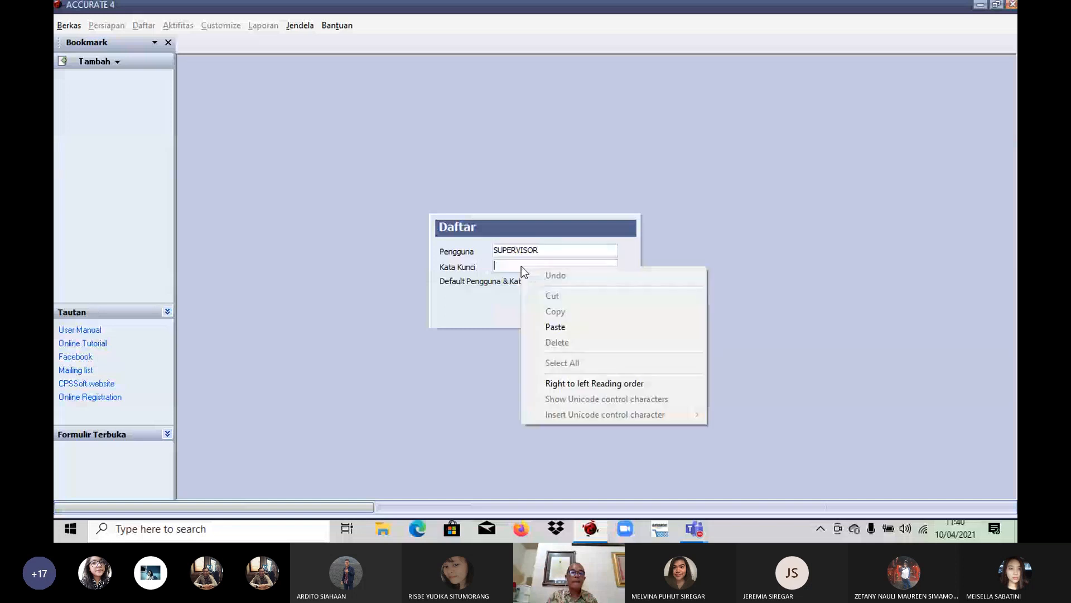
click(551, 326)
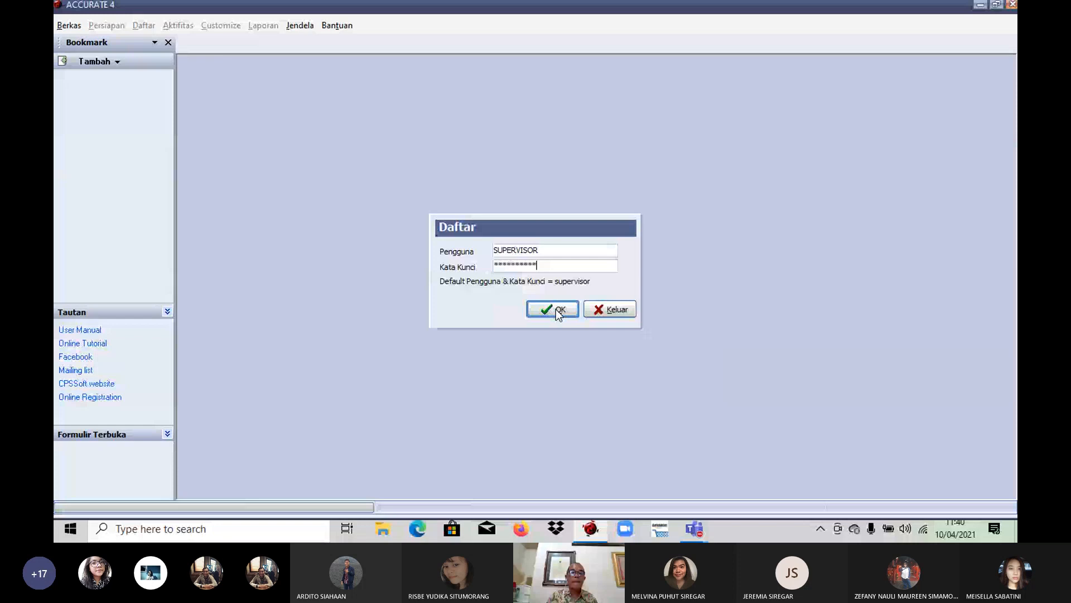
click(556, 311)
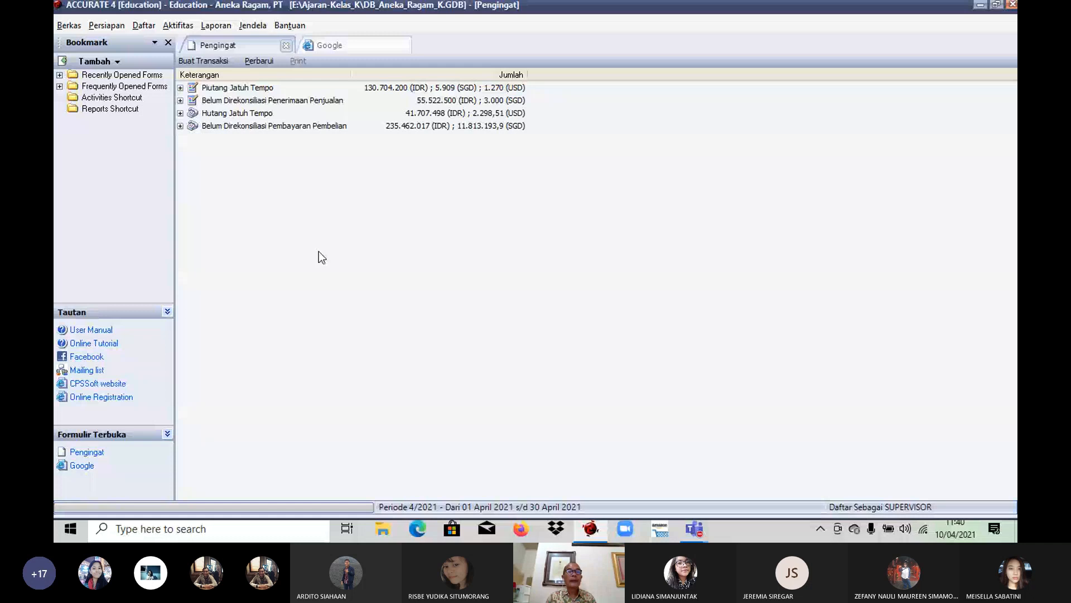
Step: Create a new sales receipt (Penerimaan Penjualan) from Powerland Electronic LTD with the SGD exchange rate set to 7045
click(170, 23)
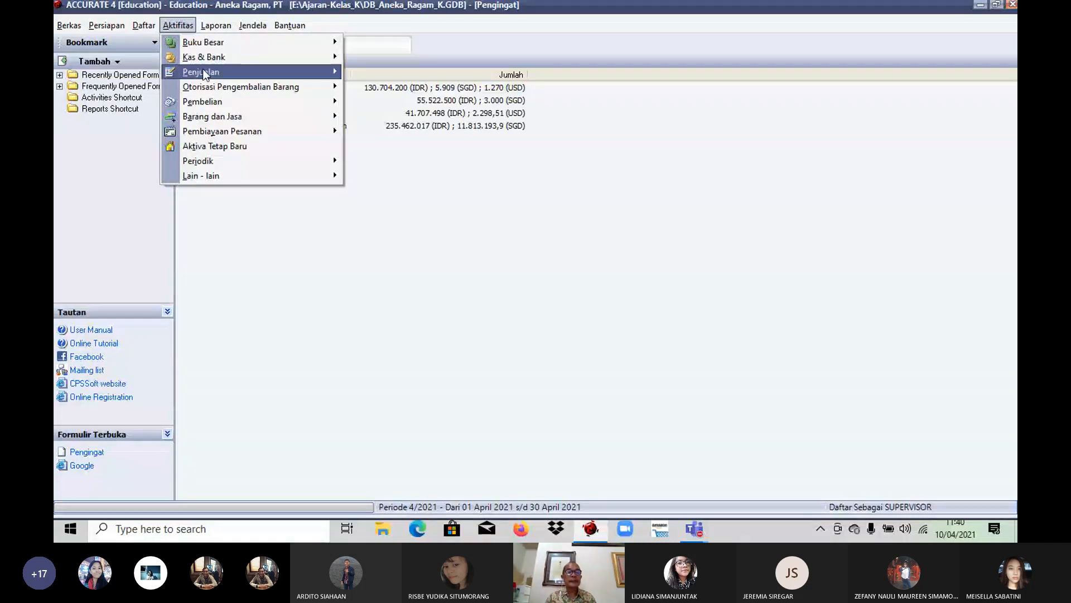
mouse_move(287, 72)
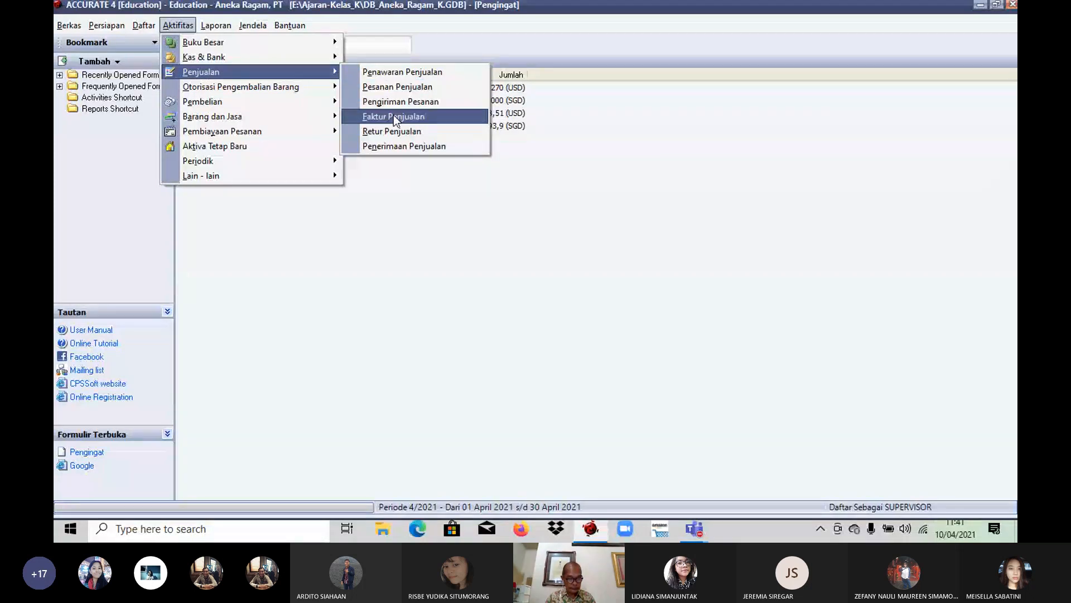
click(393, 146)
click(296, 192)
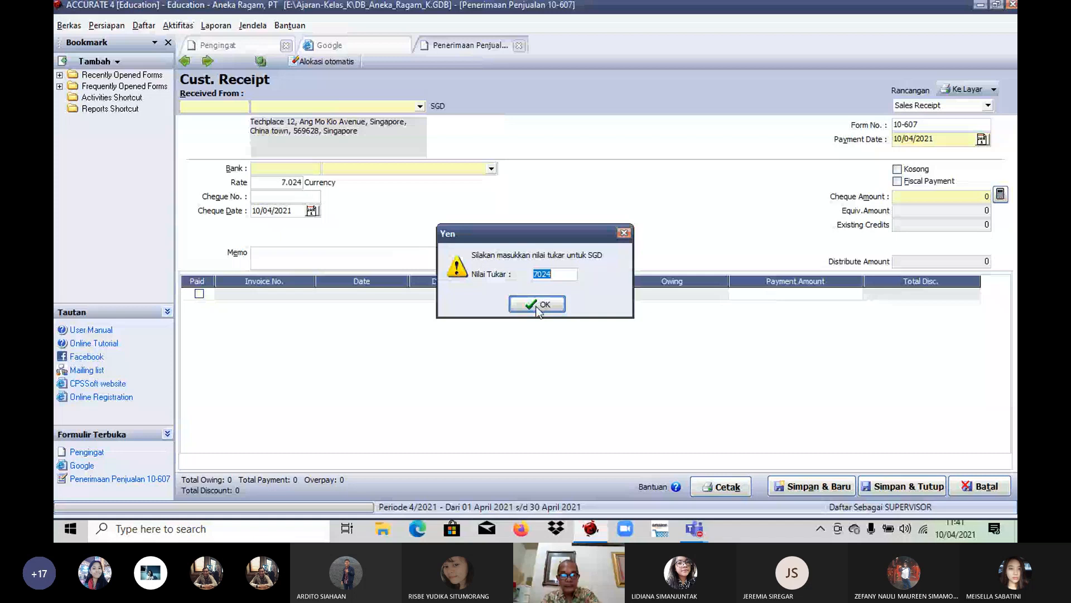
text(70)
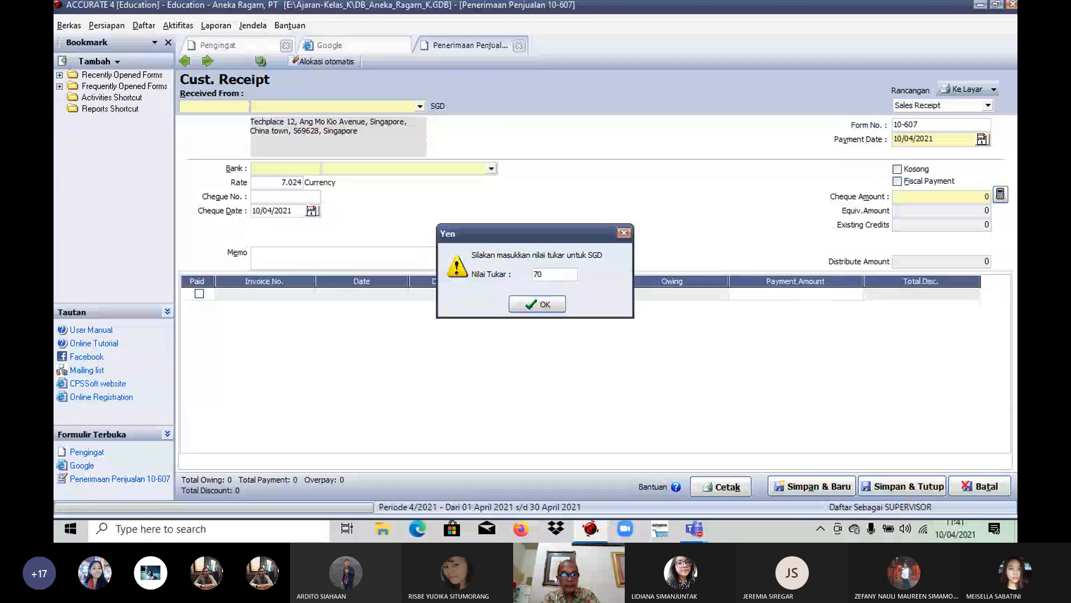
key(Return)
Step: Set the receipt's payment date to 21/01/2010
text(21/ /)
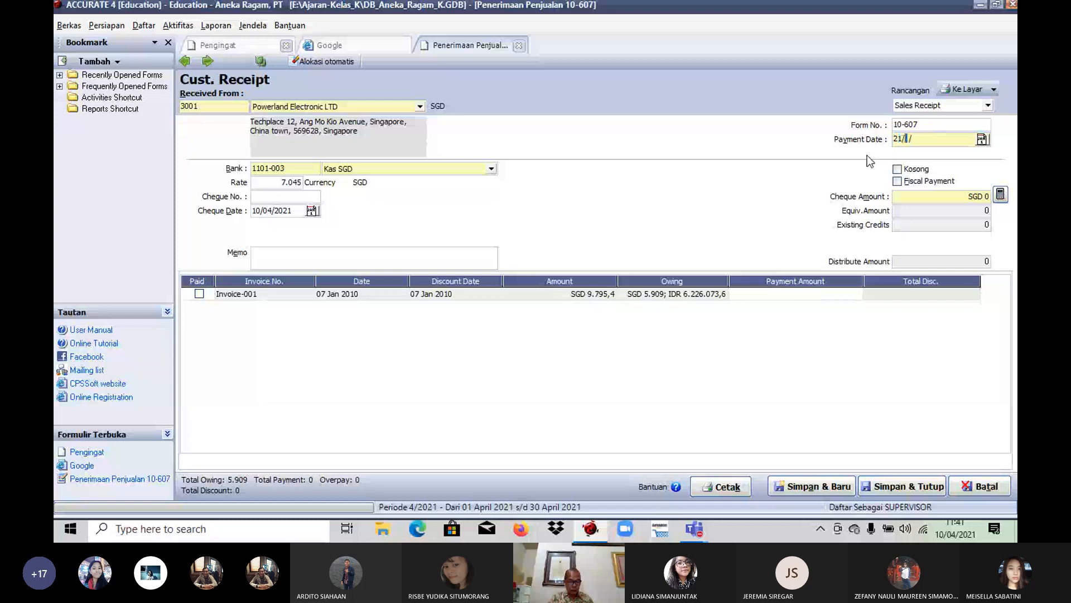
text(012010)
key(Tab)
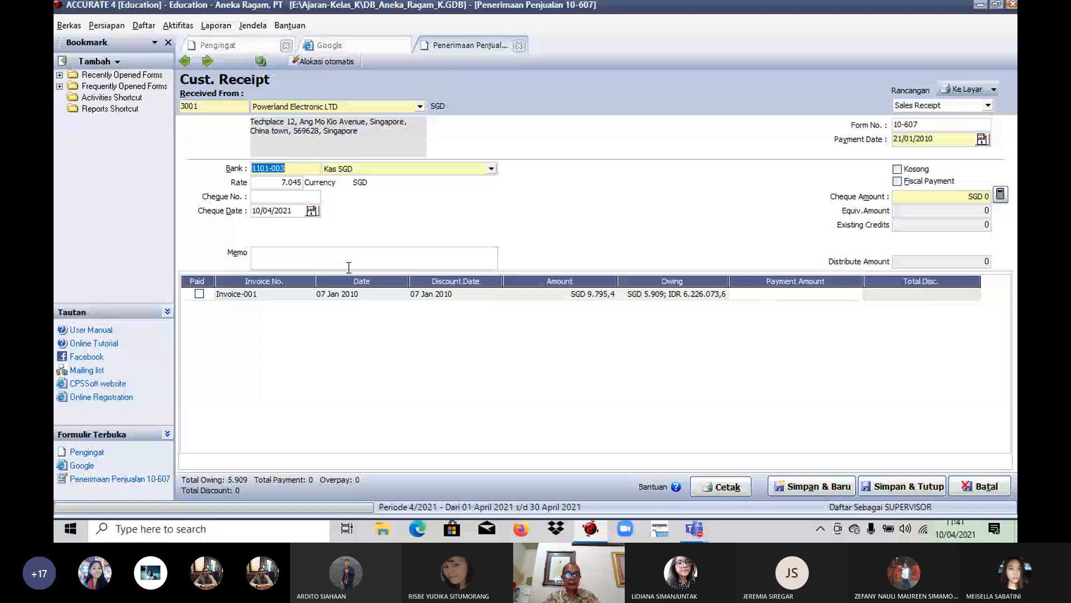
Step: Enter cheque number 615 with cheque date 27/01/2010 and choose Panin SGD as the receiving bank
click(269, 196)
text(615)
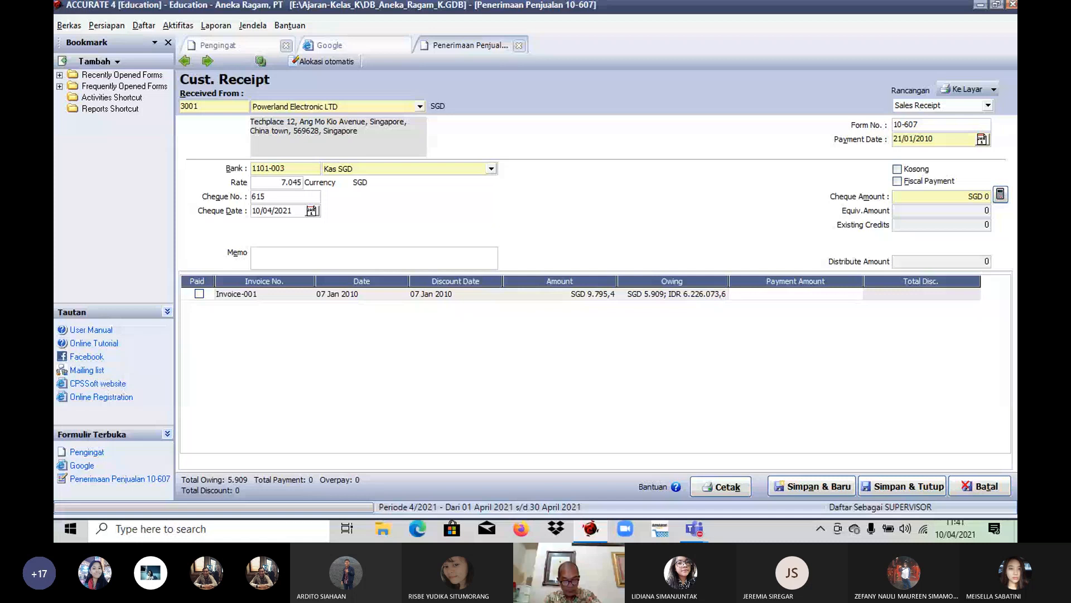
key(Tab)
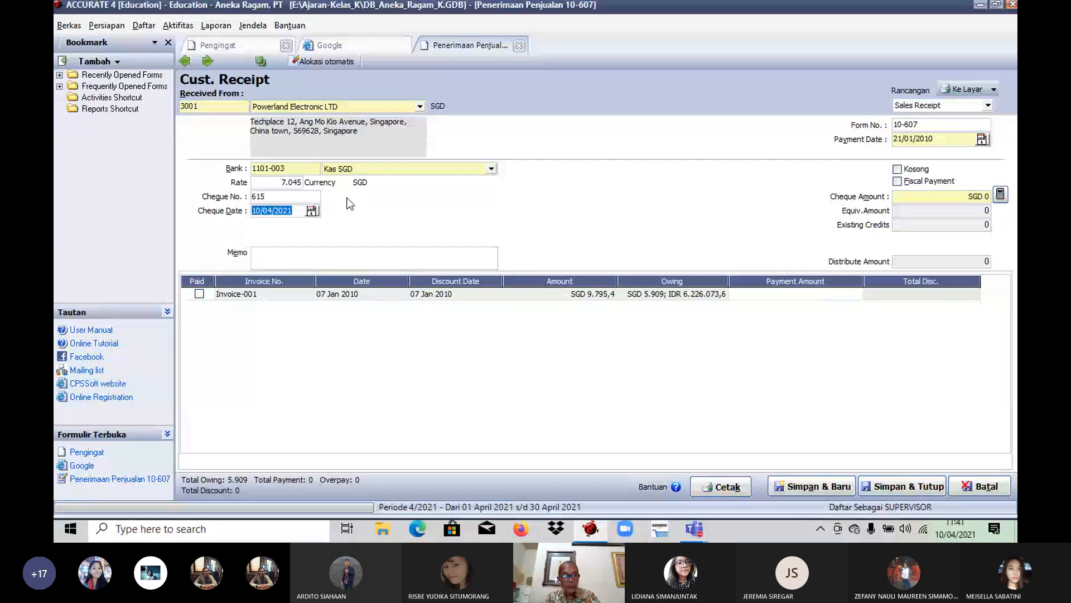
text(27/ /)
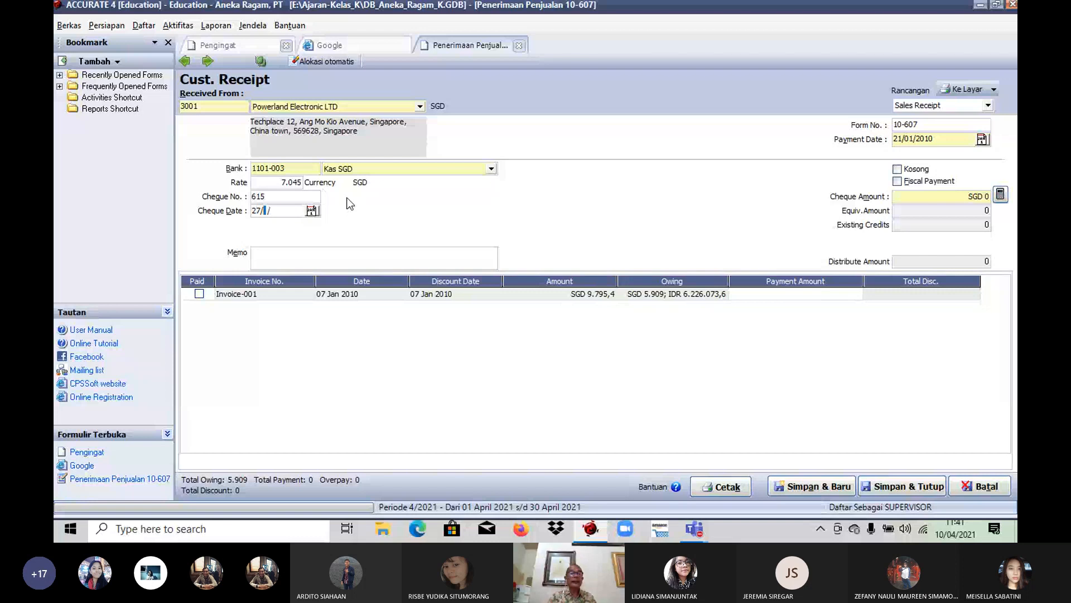
text(01/2)
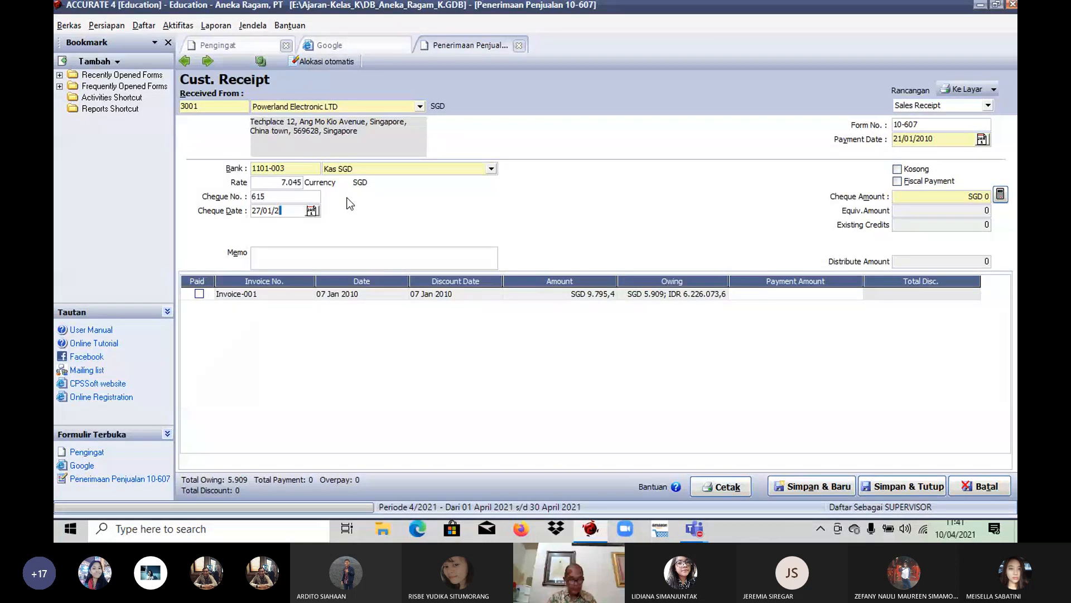
text(010)
key(Tab)
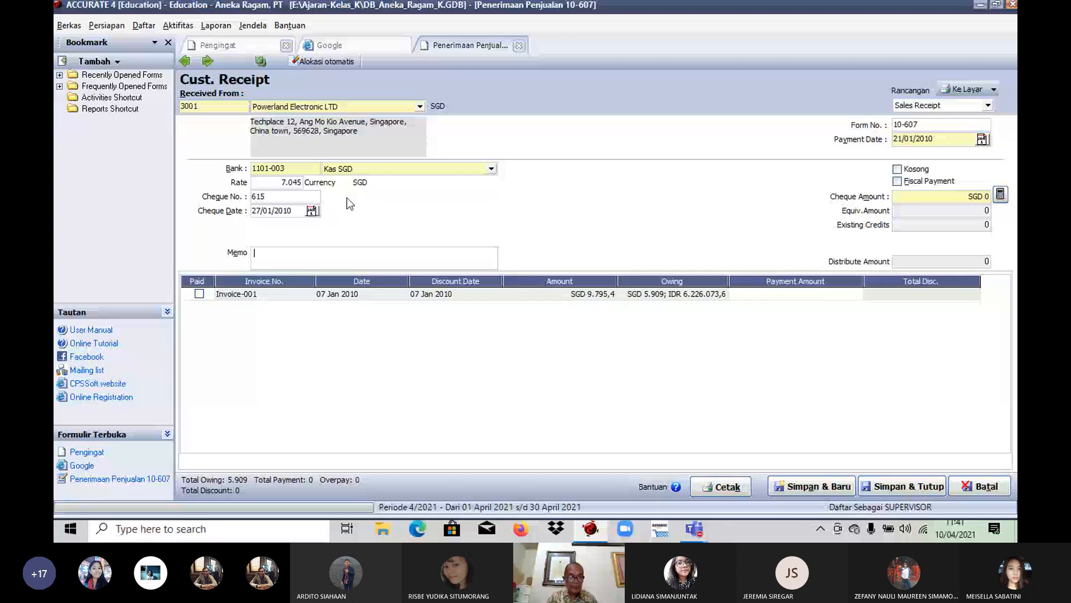
click(491, 168)
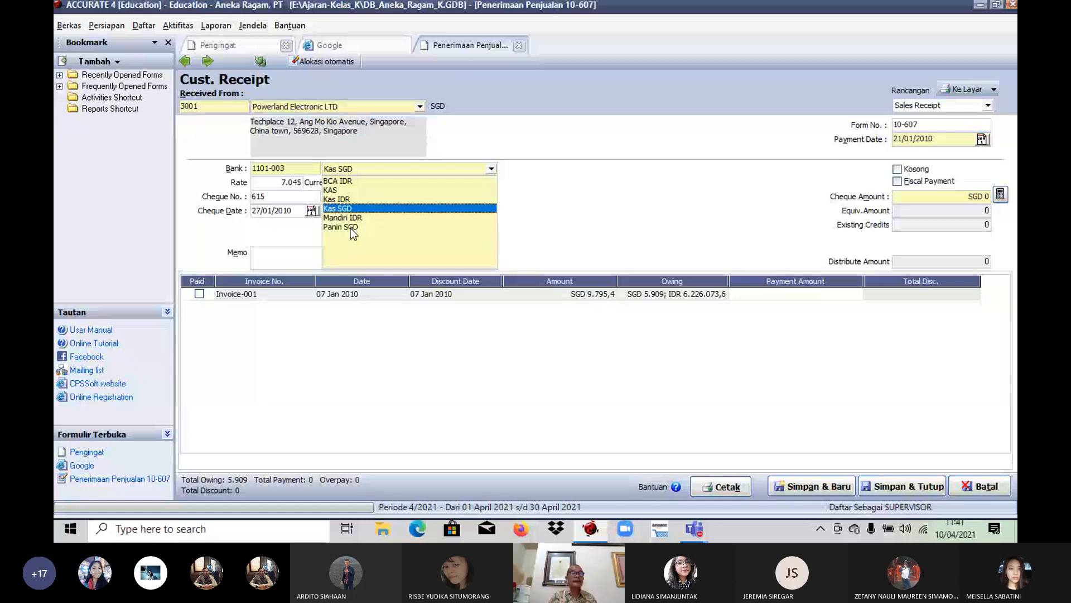
click(351, 227)
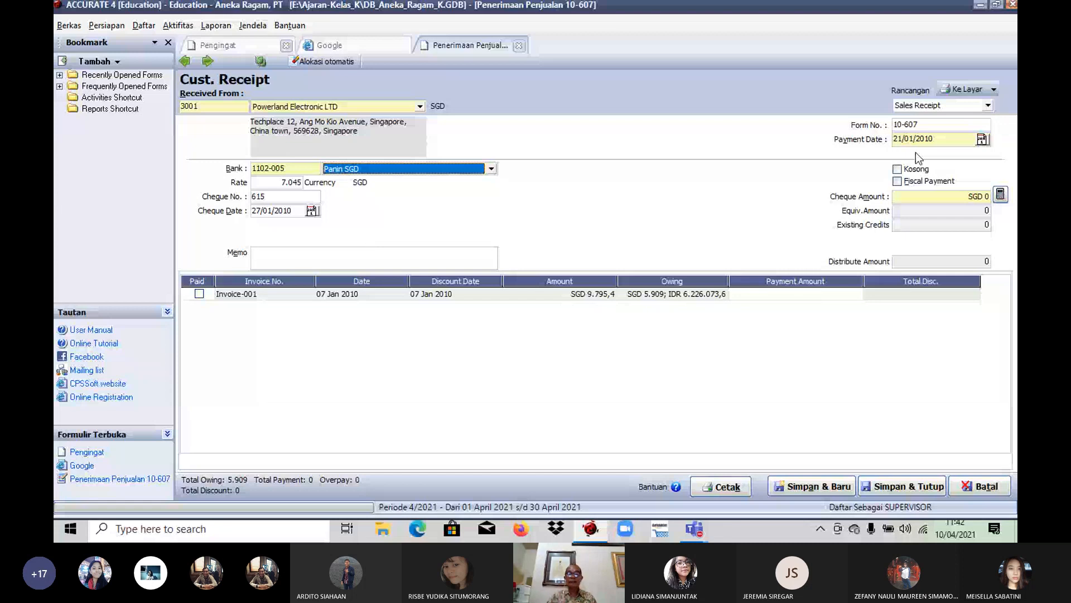
Step: Mark Invoice-001 as paid, fill in the cheque amount from the calculated payment, and save and close the receipt
click(199, 294)
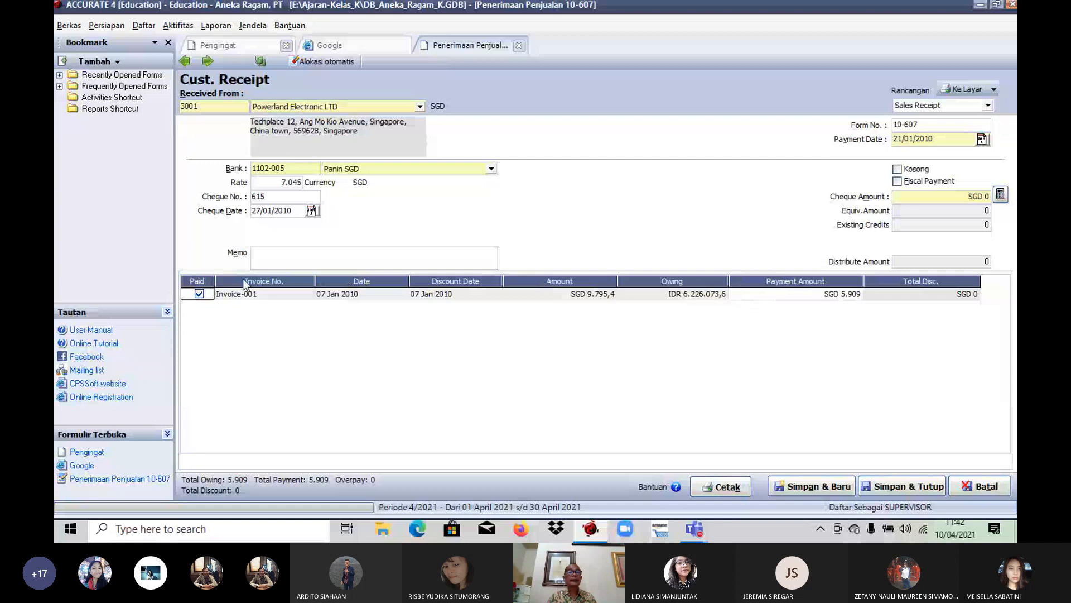
click(1001, 197)
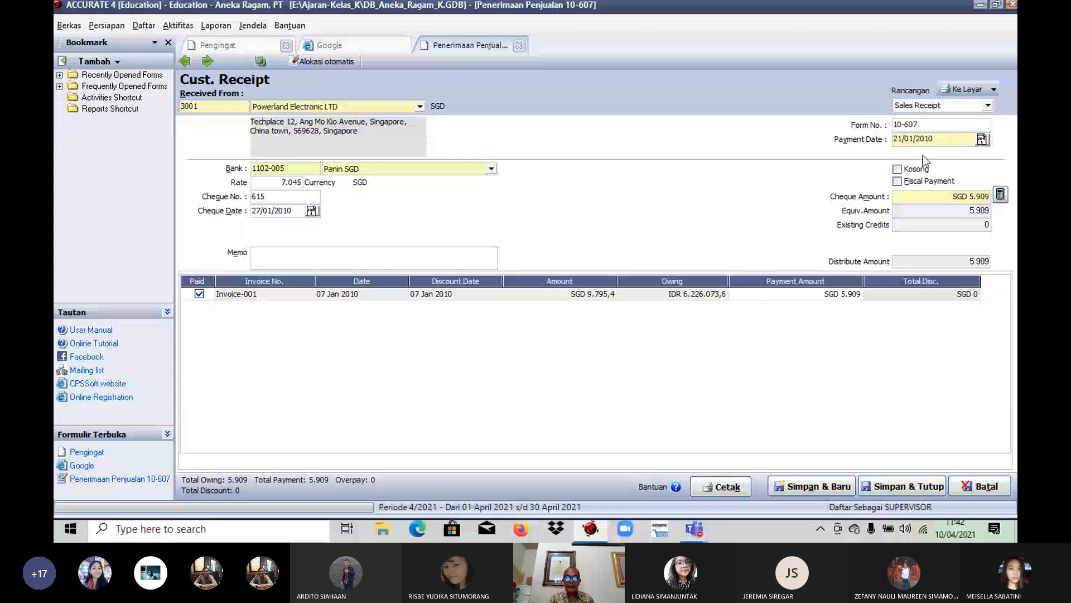
click(903, 486)
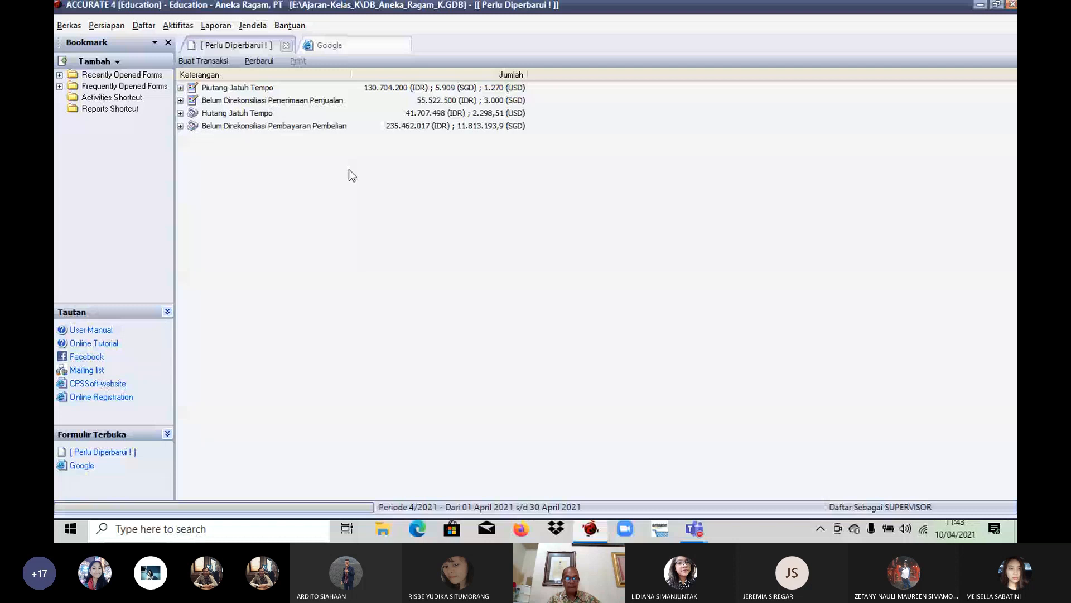
Step: Create another sales receipt from Powerland Electronic LTD, accepting the SGD exchange rate of 7045
click(170, 25)
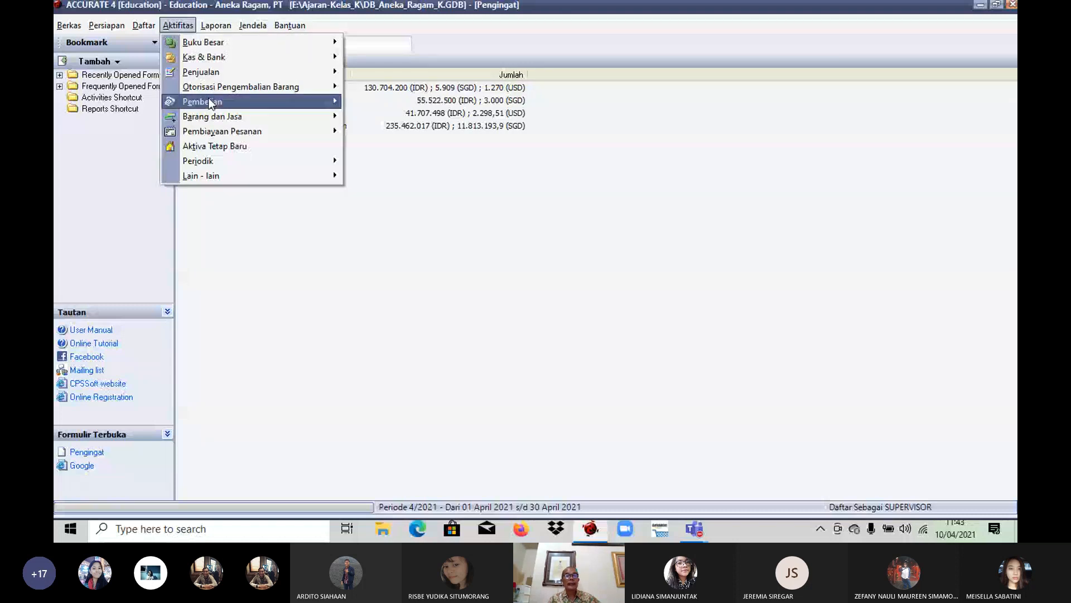
mouse_move(223, 72)
click(418, 149)
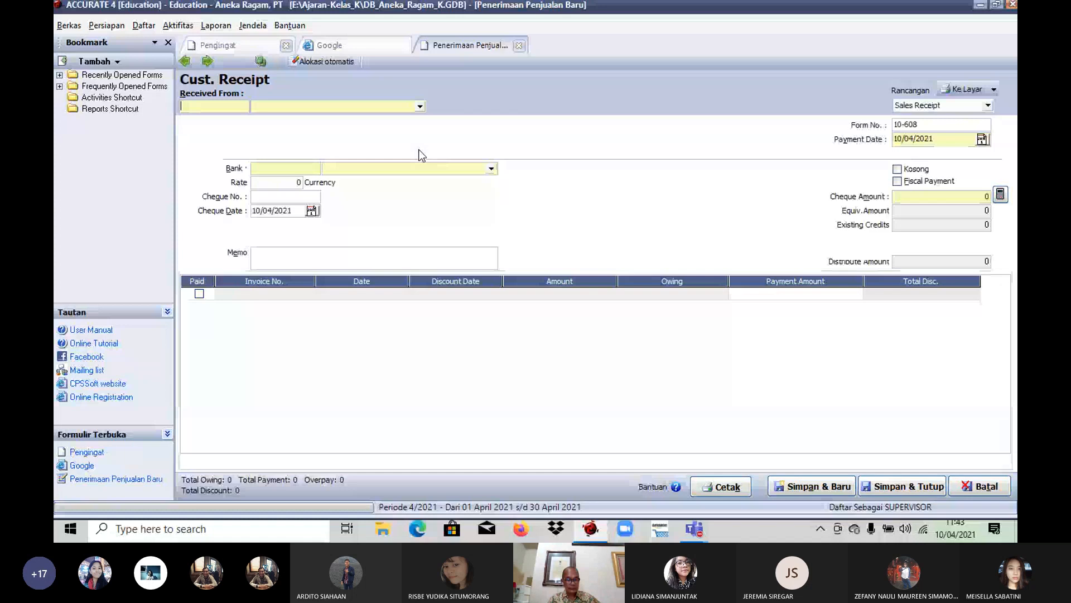
click(419, 106)
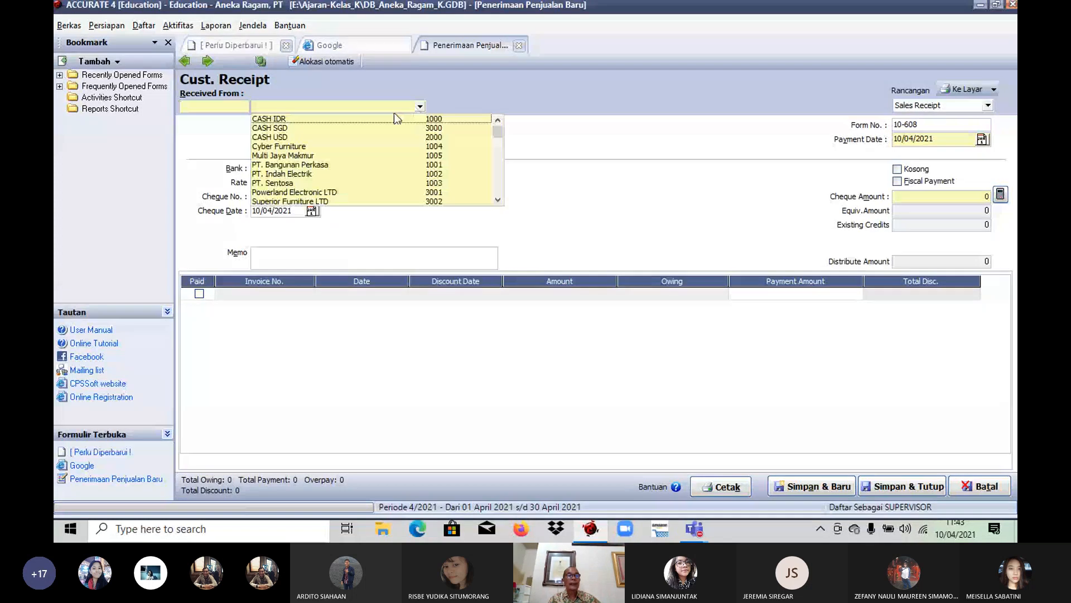
click(279, 192)
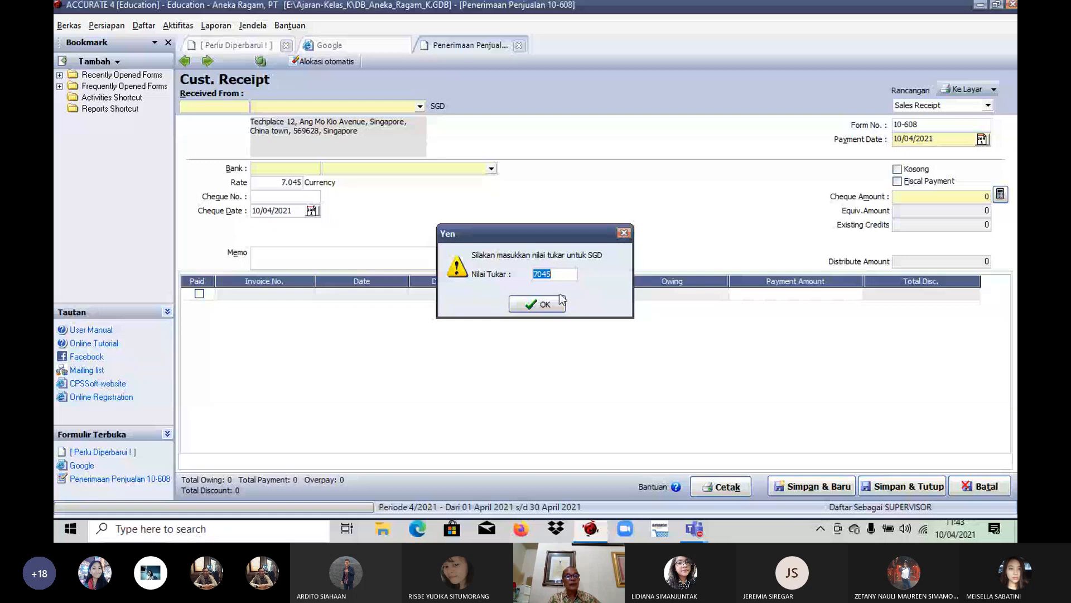
click(560, 300)
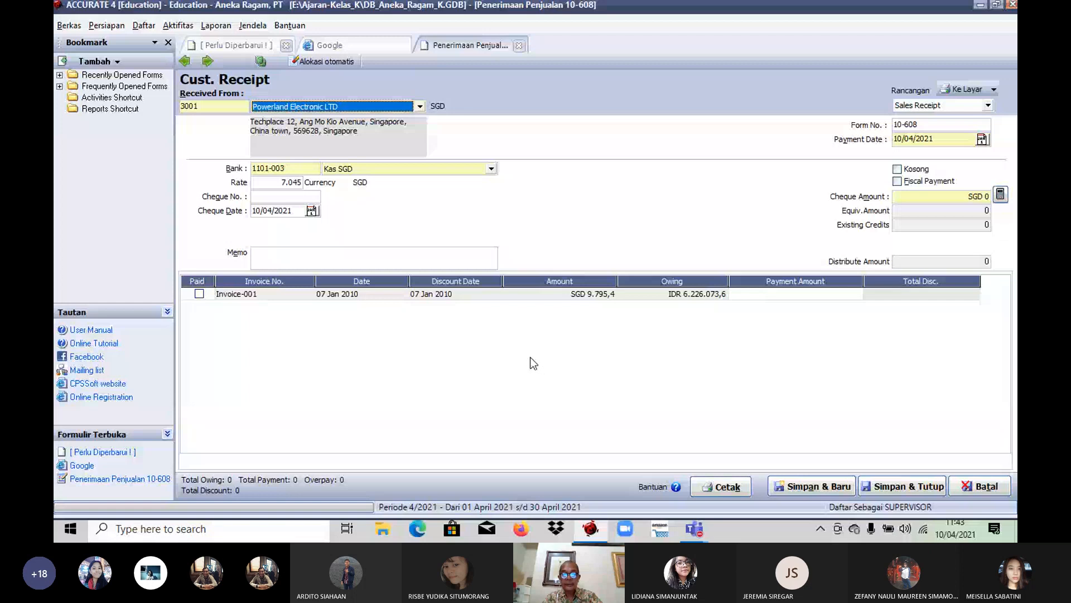
Step: Set the second receipt's payment date to 21/01/2010
drag(935, 139, 857, 132)
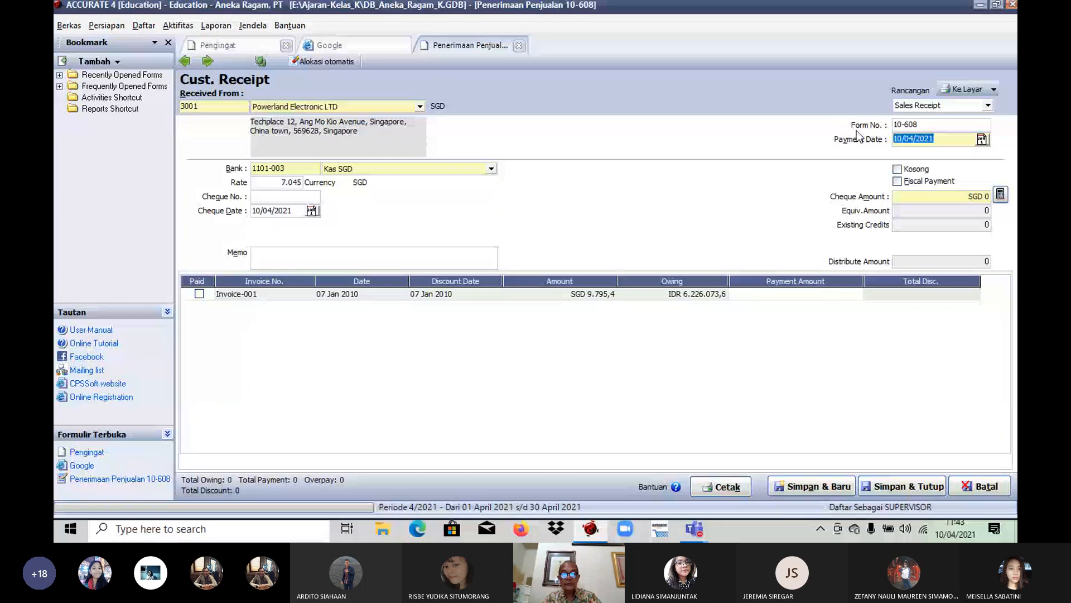
text(2)
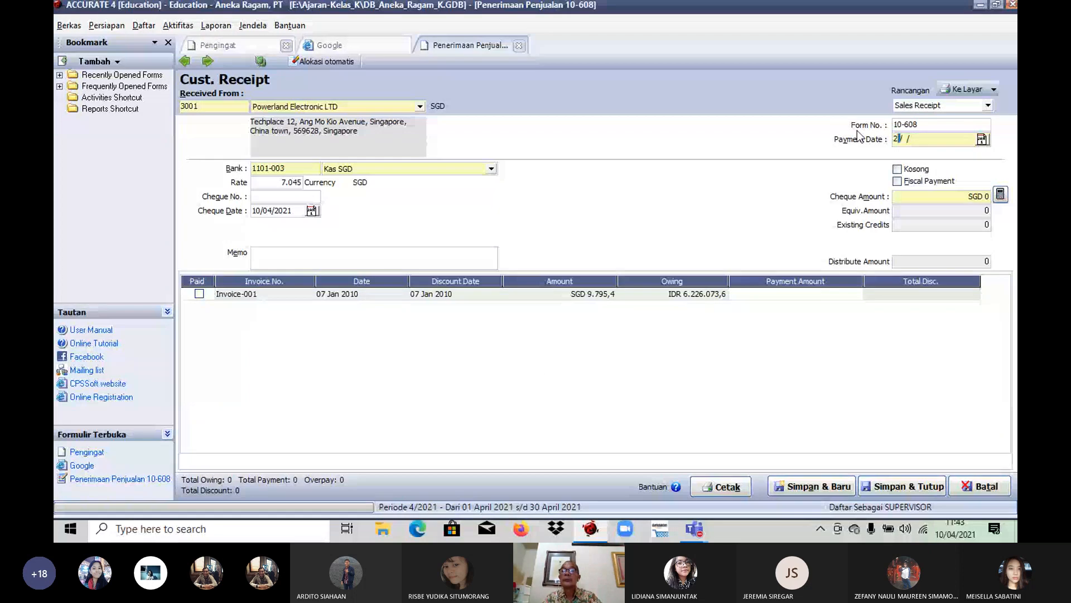
text(1/01/20)
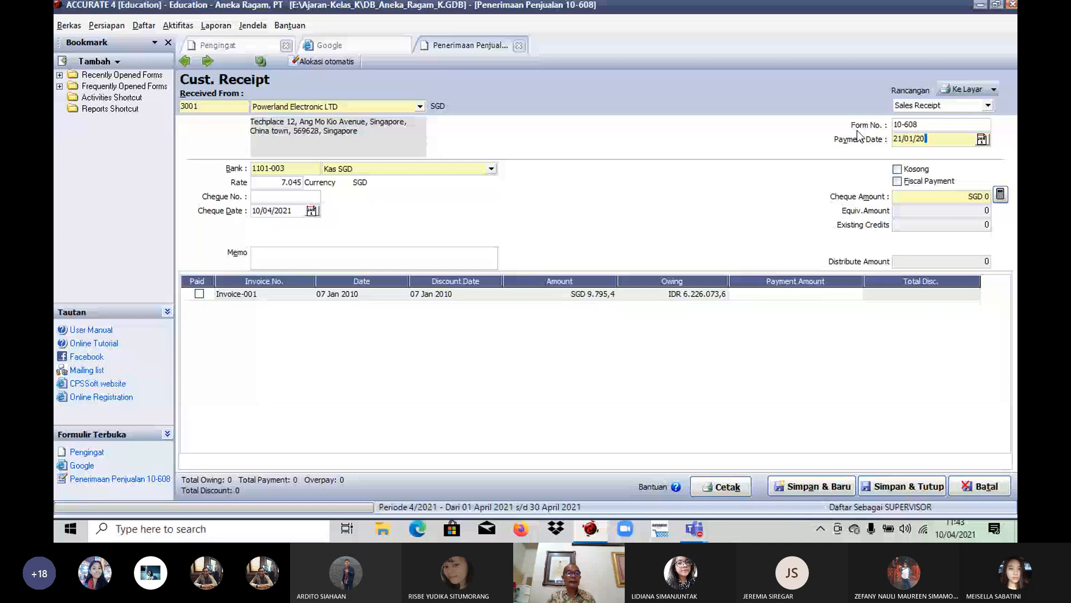
text(10)
key(Tab)
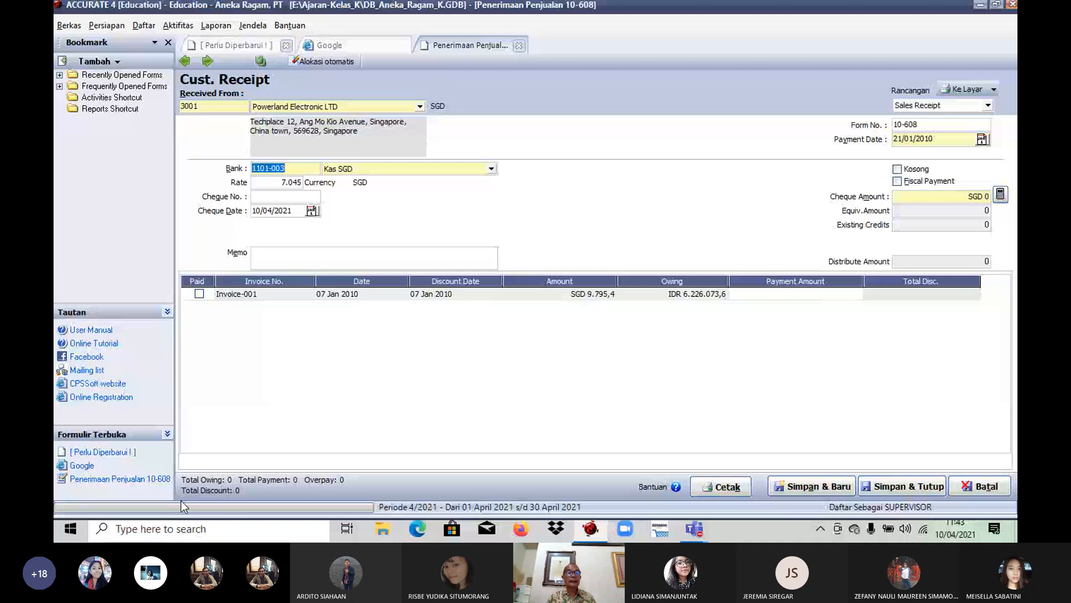
Step: Choose Mandiri IDR as the receiving bank and mark the receipt as a fiscal payment
click(491, 169)
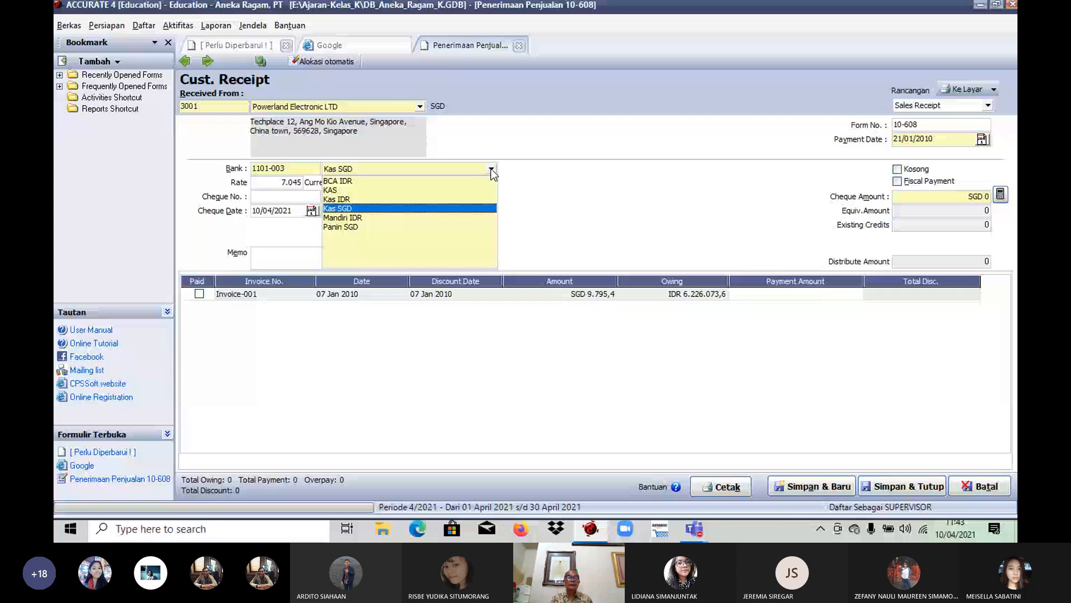
click(342, 217)
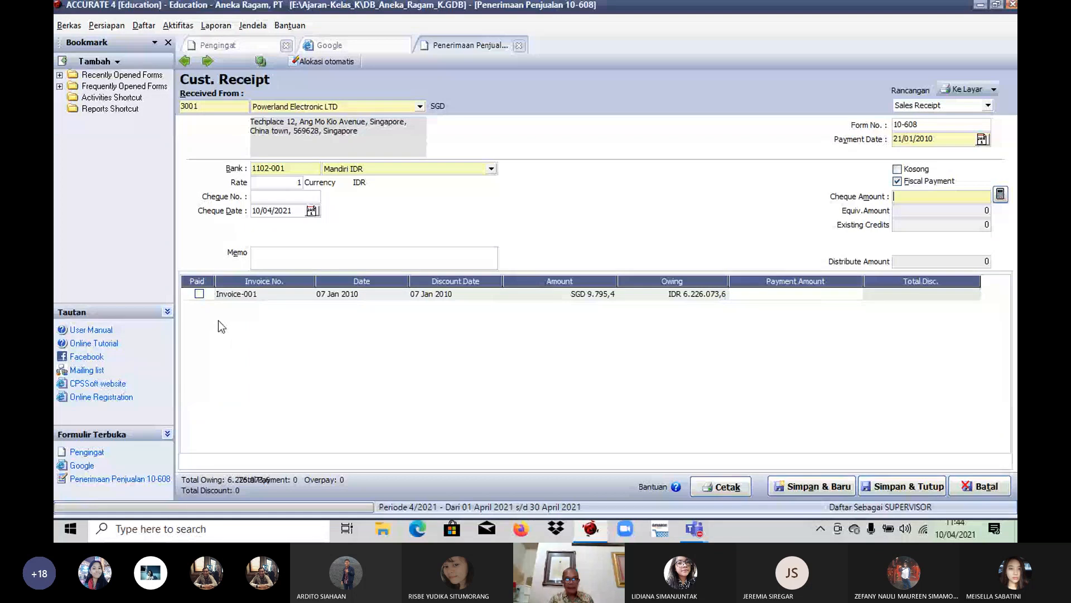
Step: Mark Invoice-001 as paid on the fiscal payment, fill in its cheque amount by calculation, and save and close it
click(199, 294)
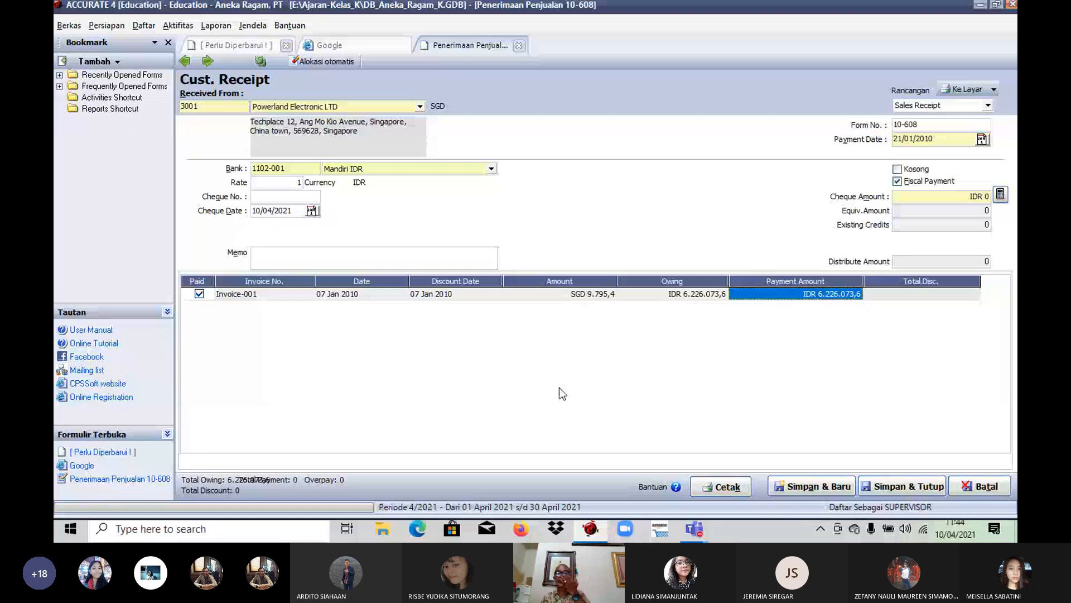
click(1000, 194)
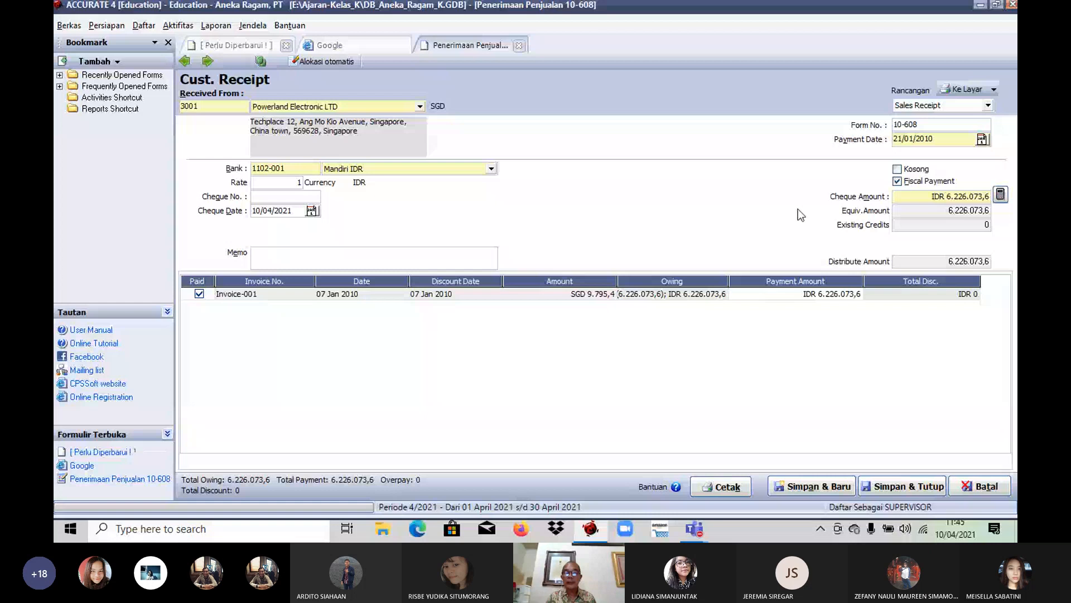
click(903, 486)
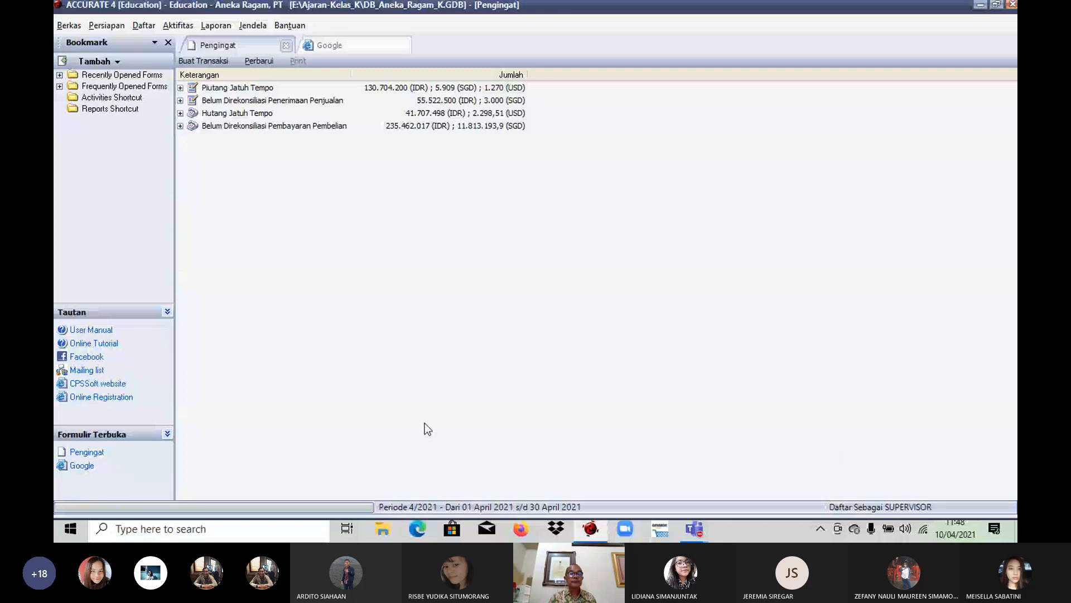
Step: Create a new sales receipt with PT. Sentosa as the paying customer
click(173, 25)
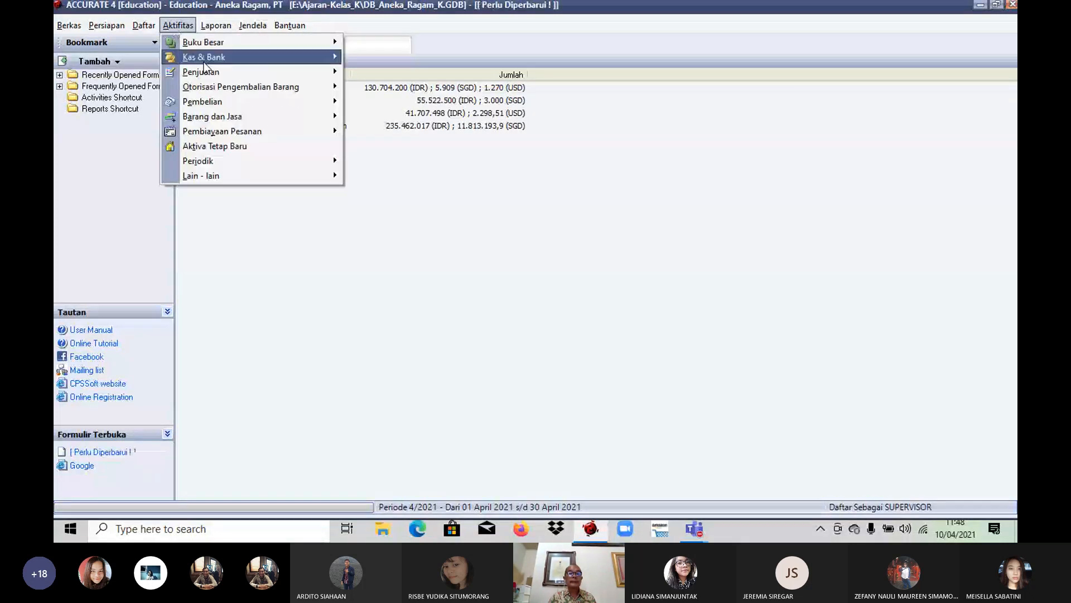
mouse_move(273, 70)
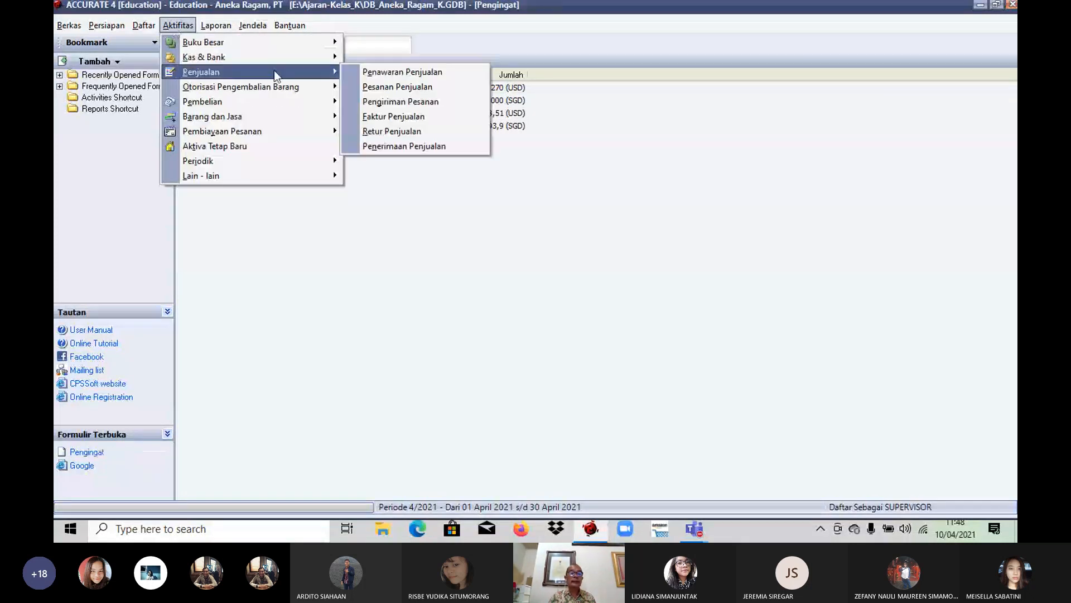
click(407, 145)
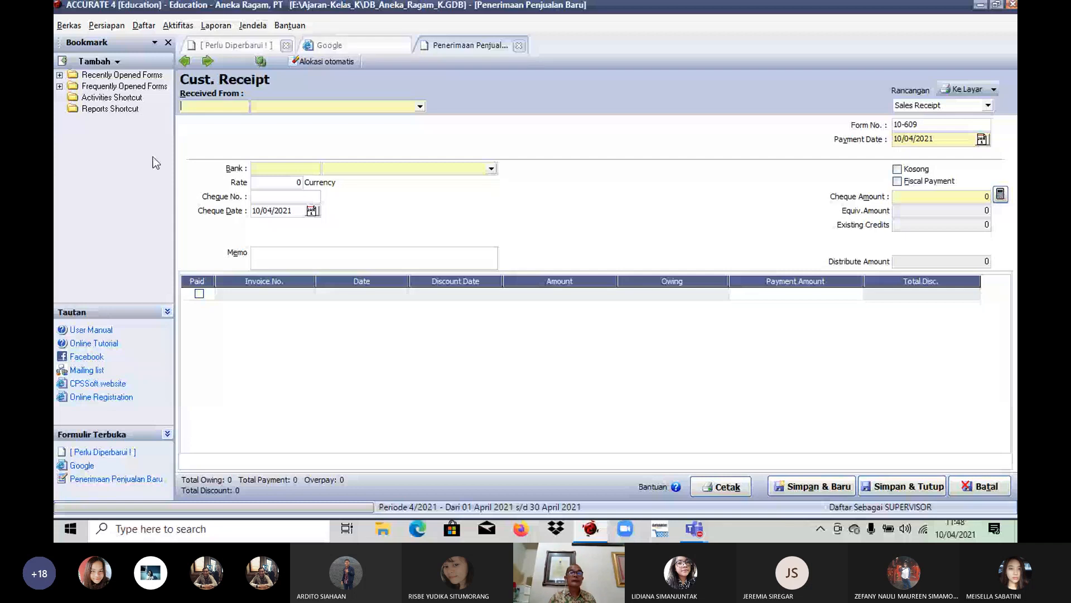
click(420, 106)
click(497, 201)
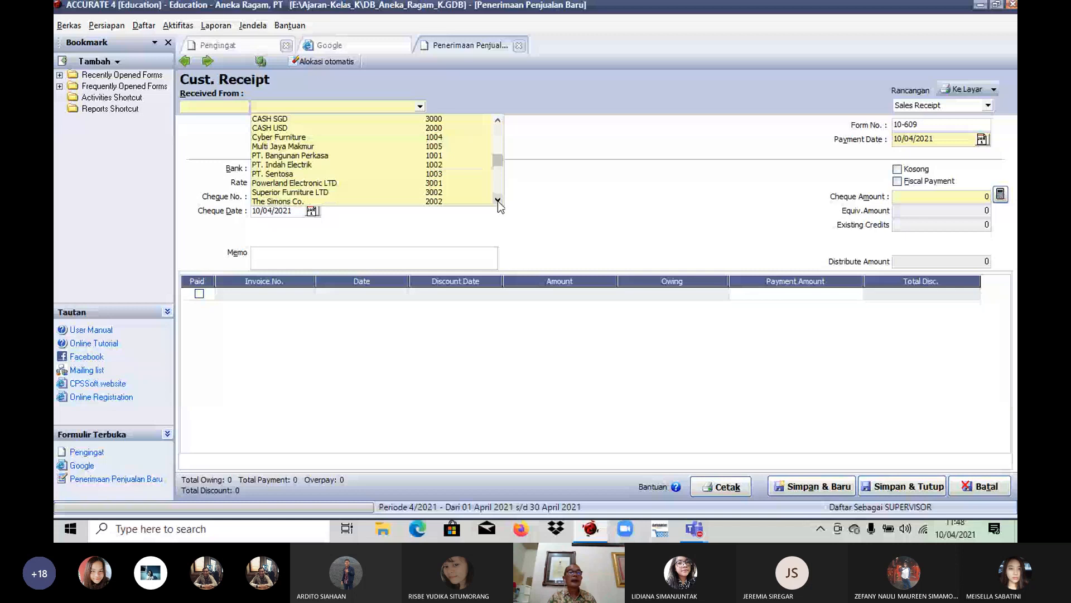
click(497, 202)
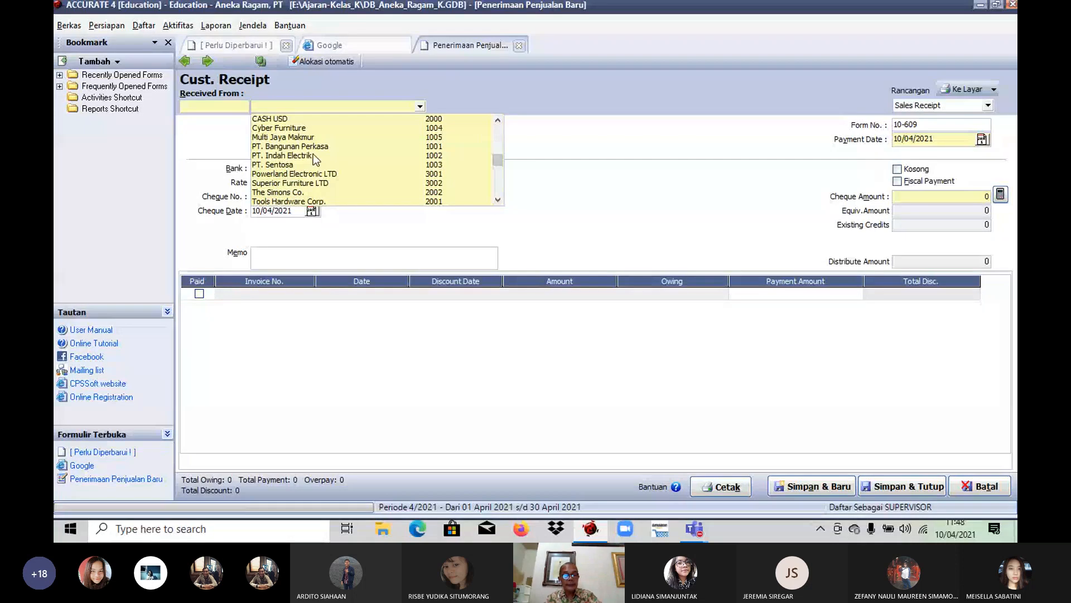
text(Sentosa)
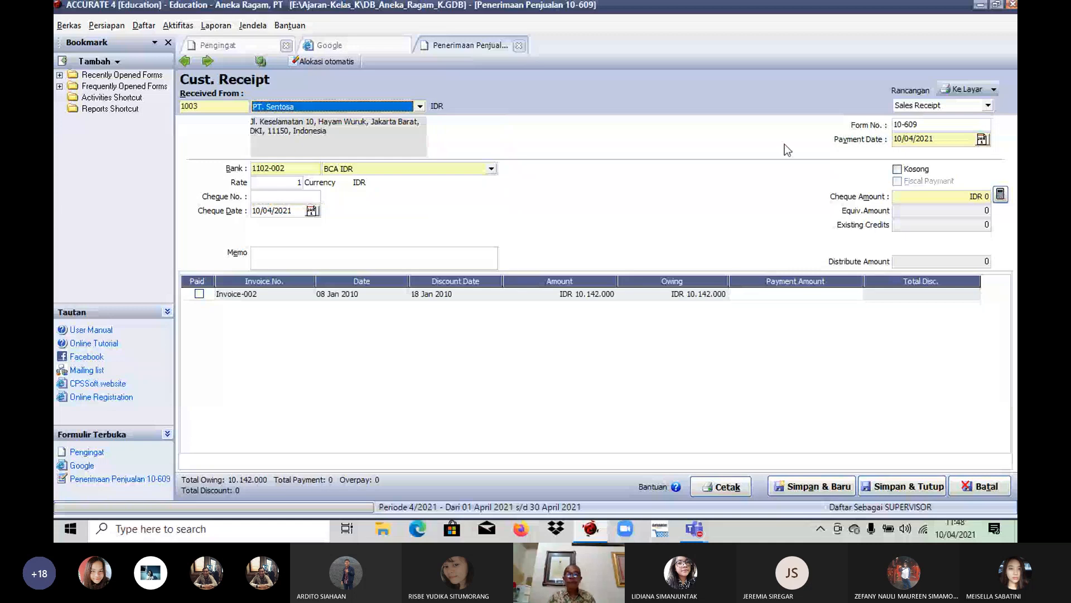
click(282, 164)
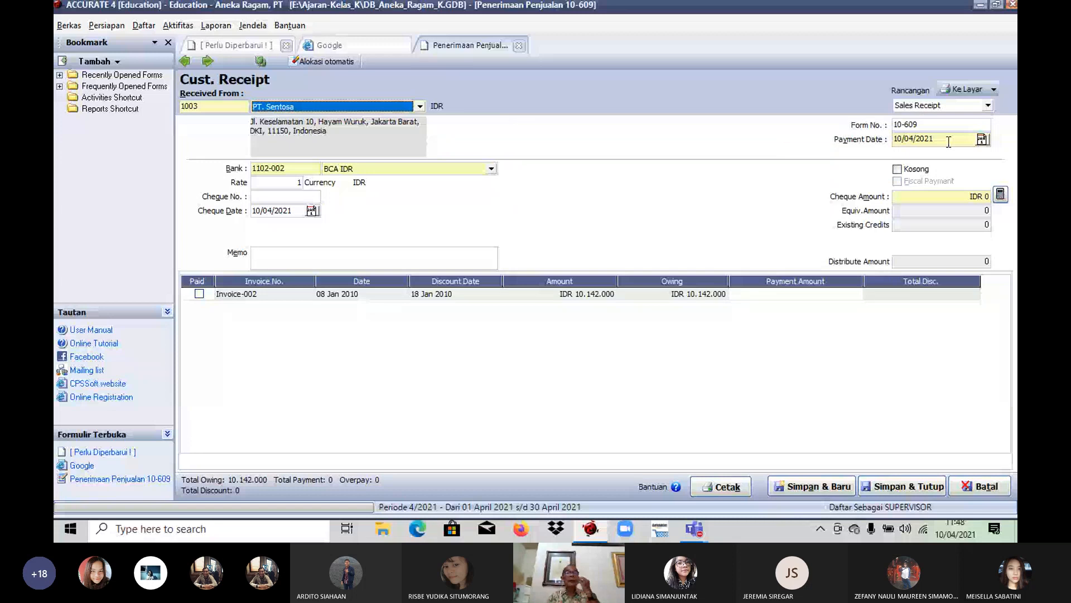
Step: Set the payment date of PT. Sentosa's receipt to 22/01/2010
drag(948, 142, 866, 140)
text(22/01/2010)
key(Tab)
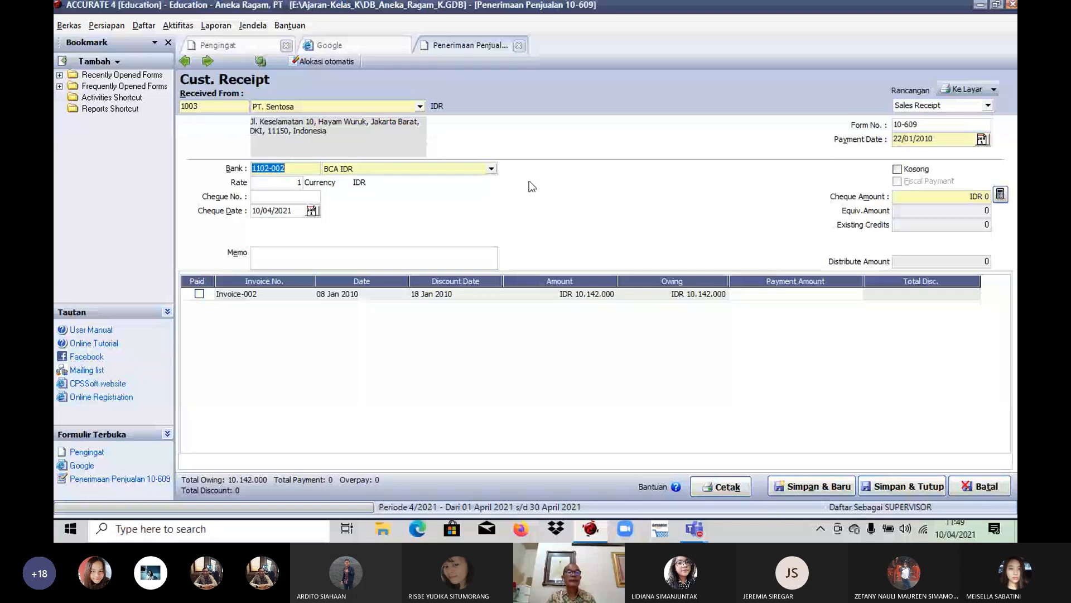
Step: Choose Danamon USD as the receiving bank and set the USD exchange rate to 9850
click(491, 168)
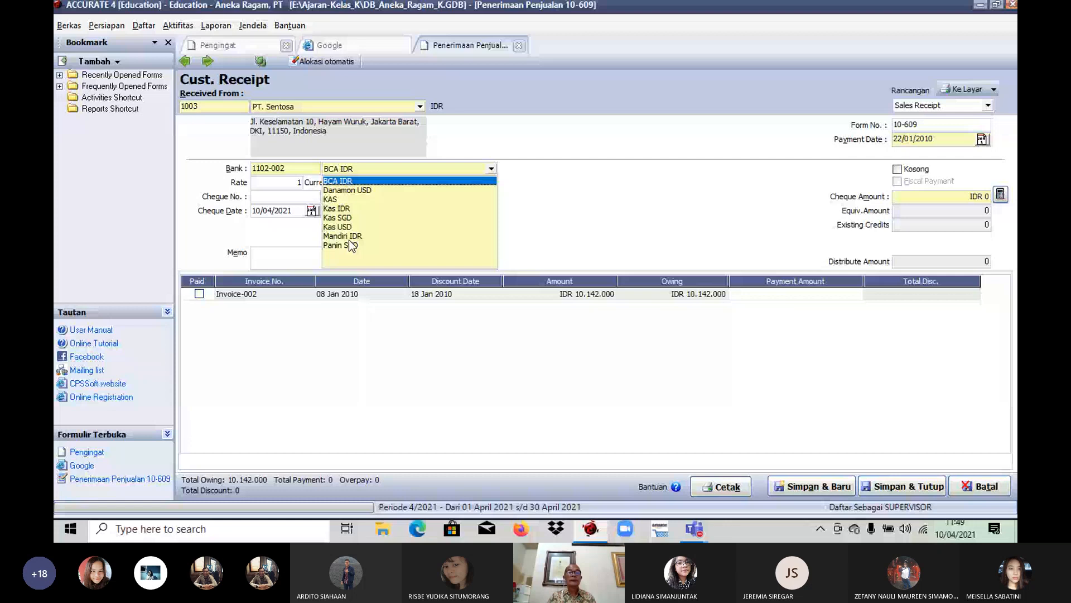
click(342, 191)
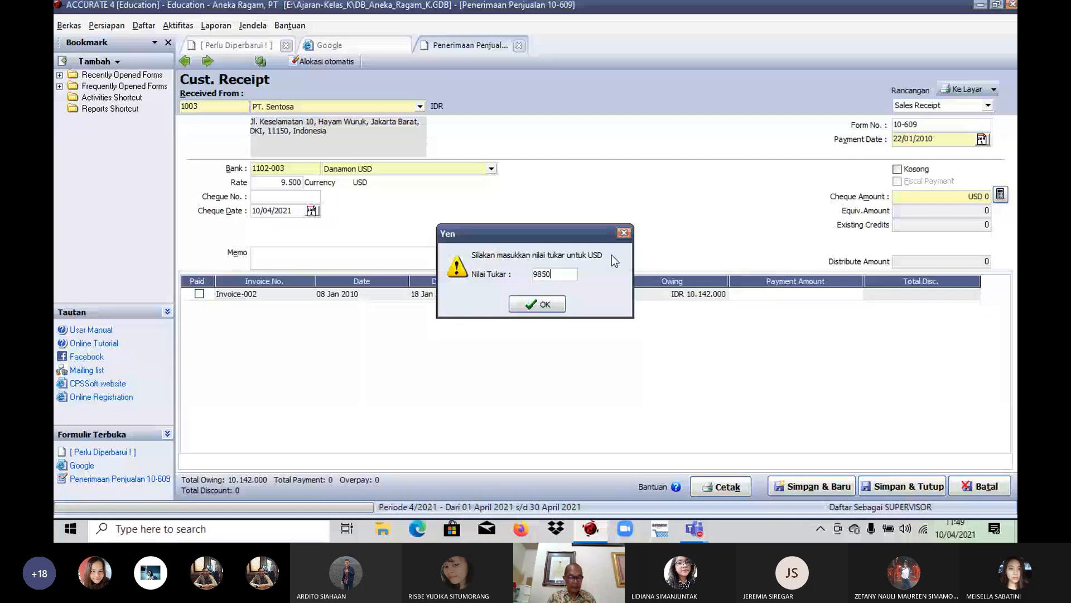
key(Return)
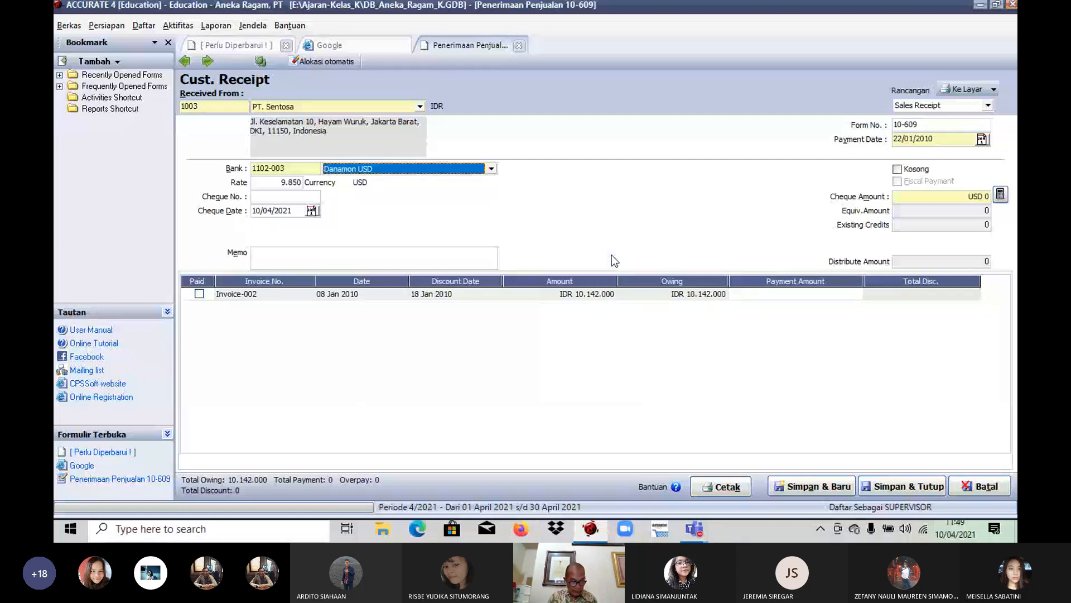
Step: Enter 553 as the cheque number and 25/01/2010 as the cheque date
click(283, 198)
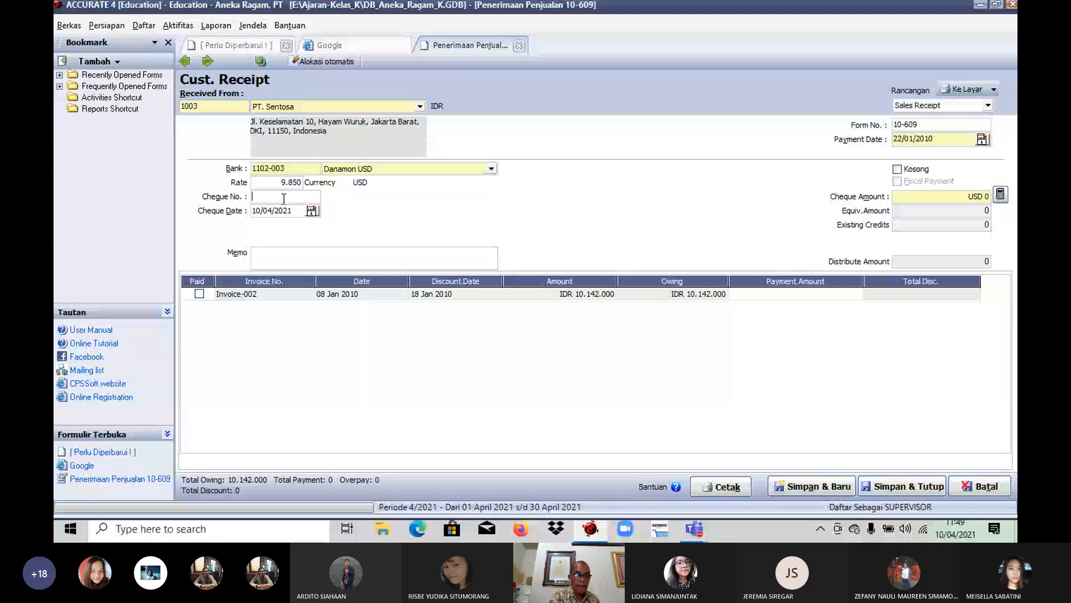
text(553)
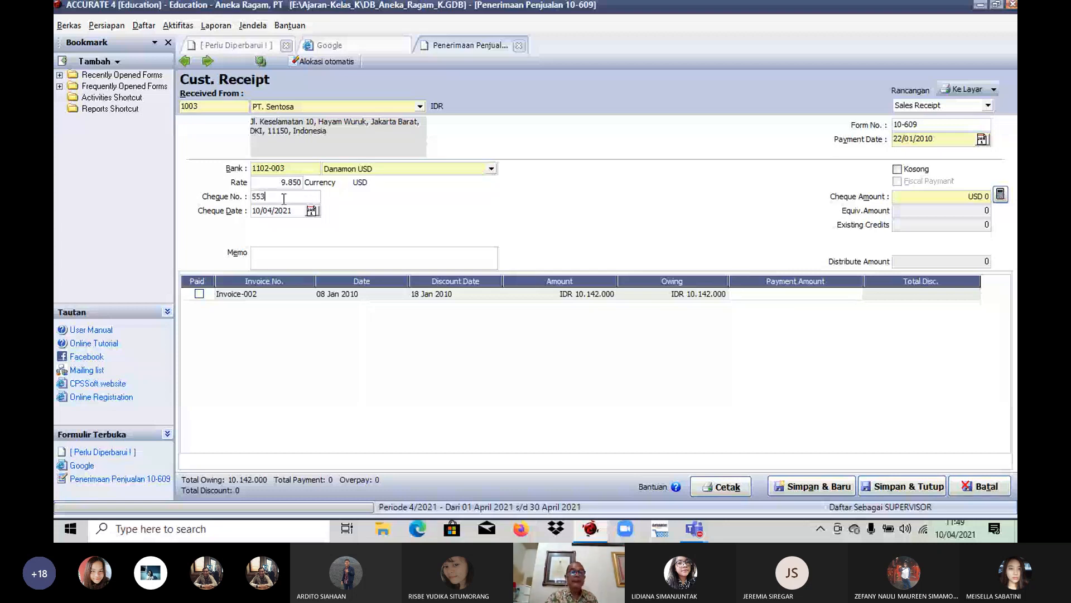
key(Tab)
text(25/0)
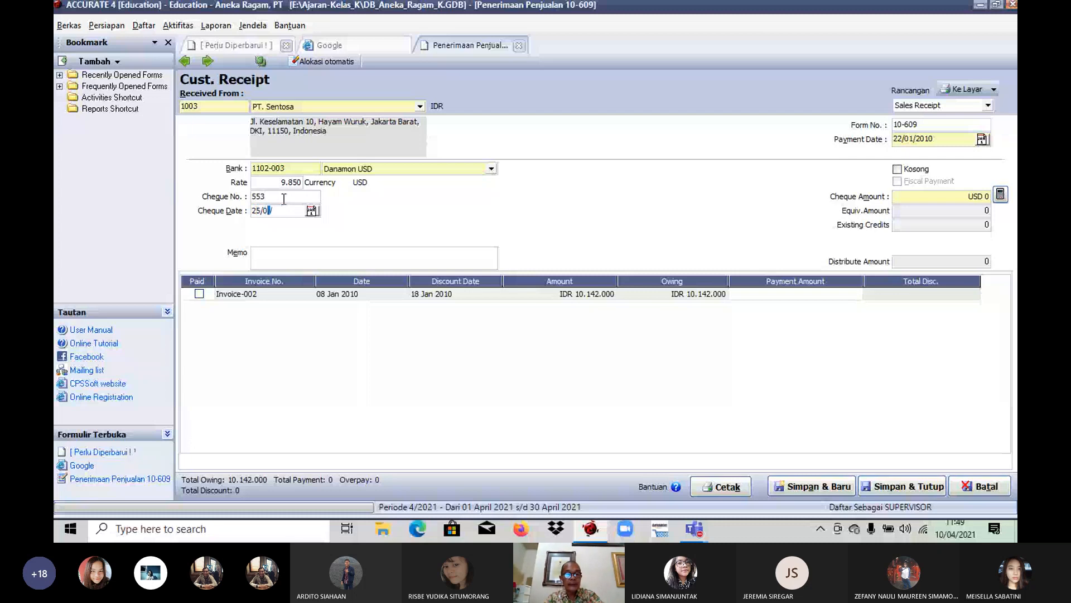
text(1/2010)
key(Tab)
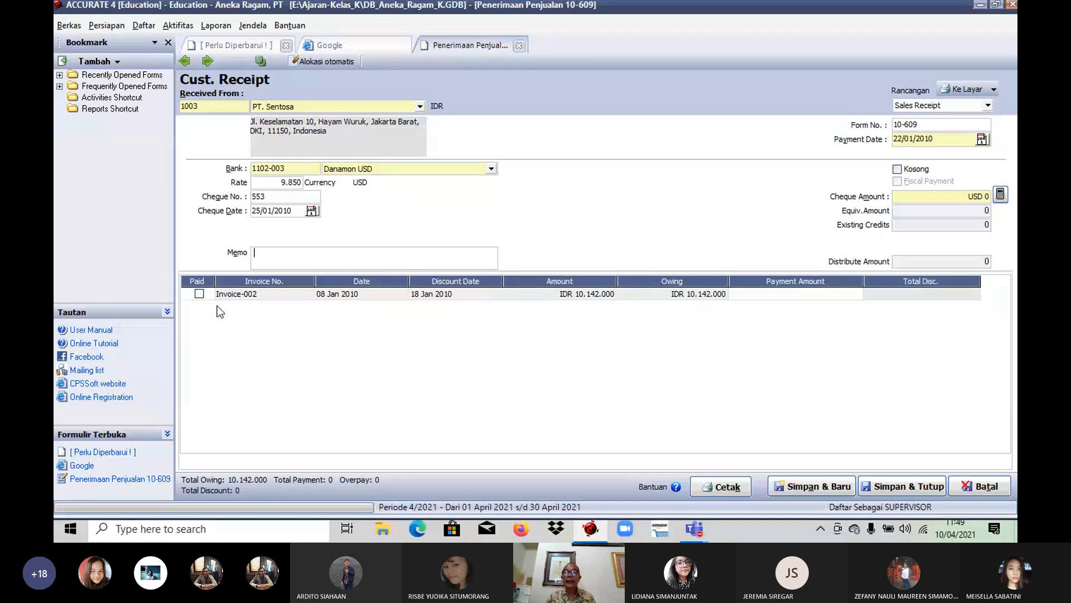
Step: Mark Invoice-002 as paid and fill in the cheque amount from the calculated payment
click(199, 294)
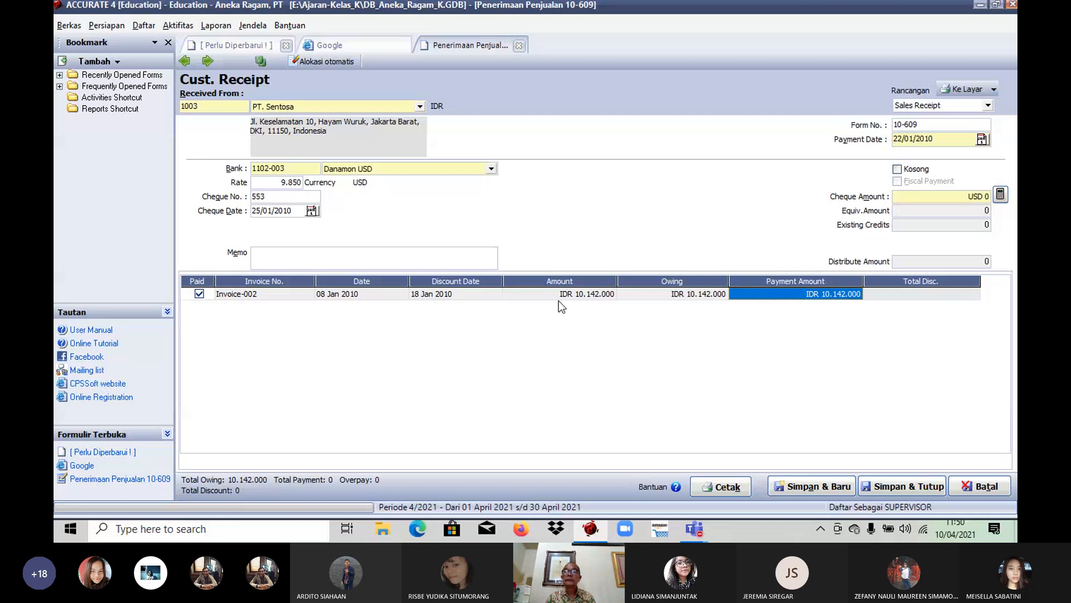
click(1001, 196)
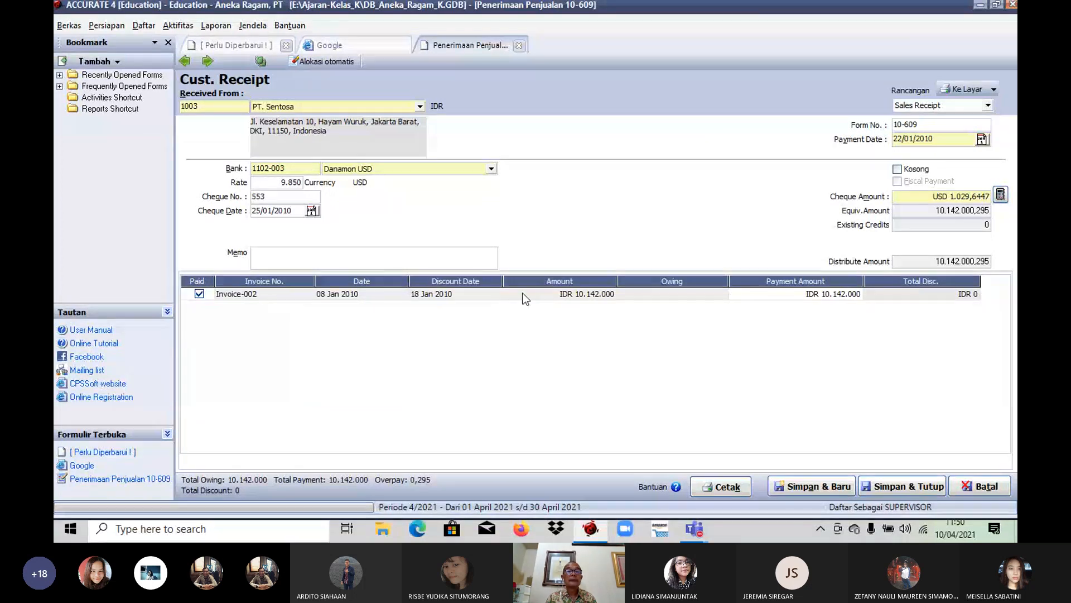
click(568, 293)
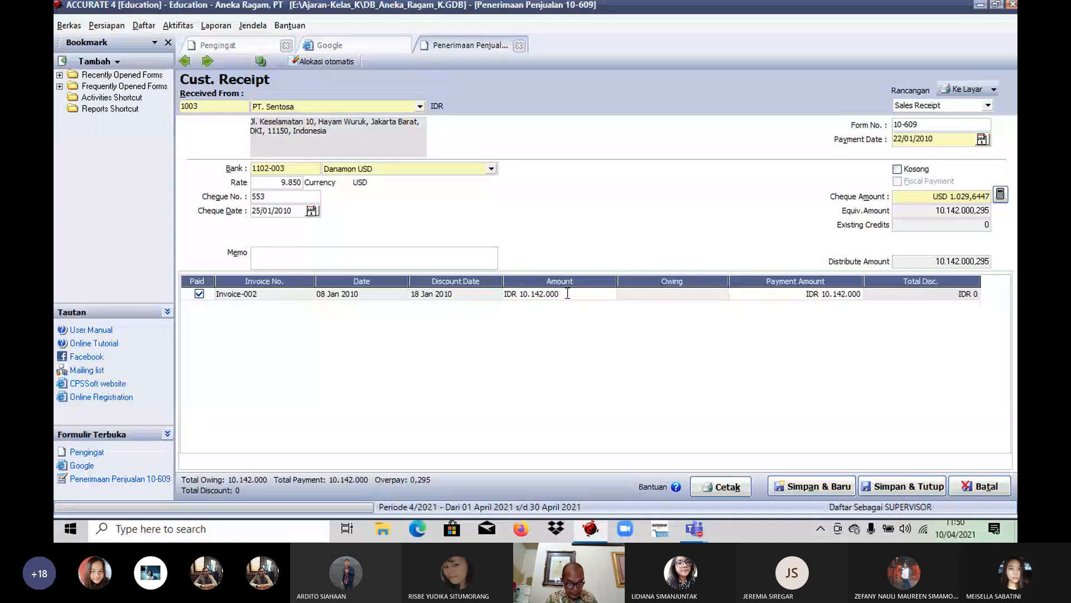
click(392, 296)
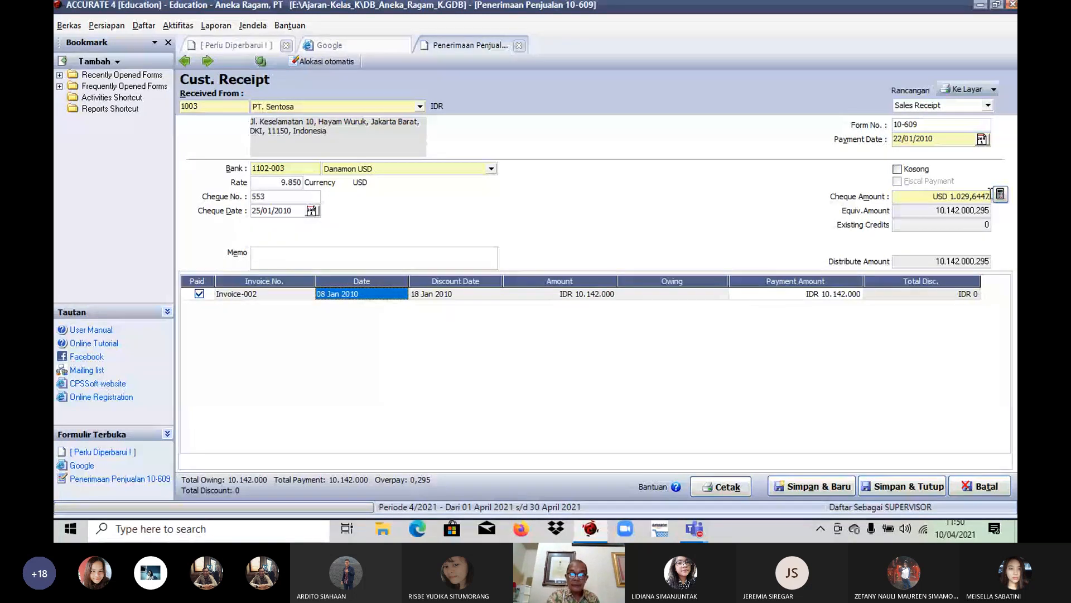
Step: Set the cheque amount to USD 1035, then save and close the receipt, accepting the overpayment
click(990, 196)
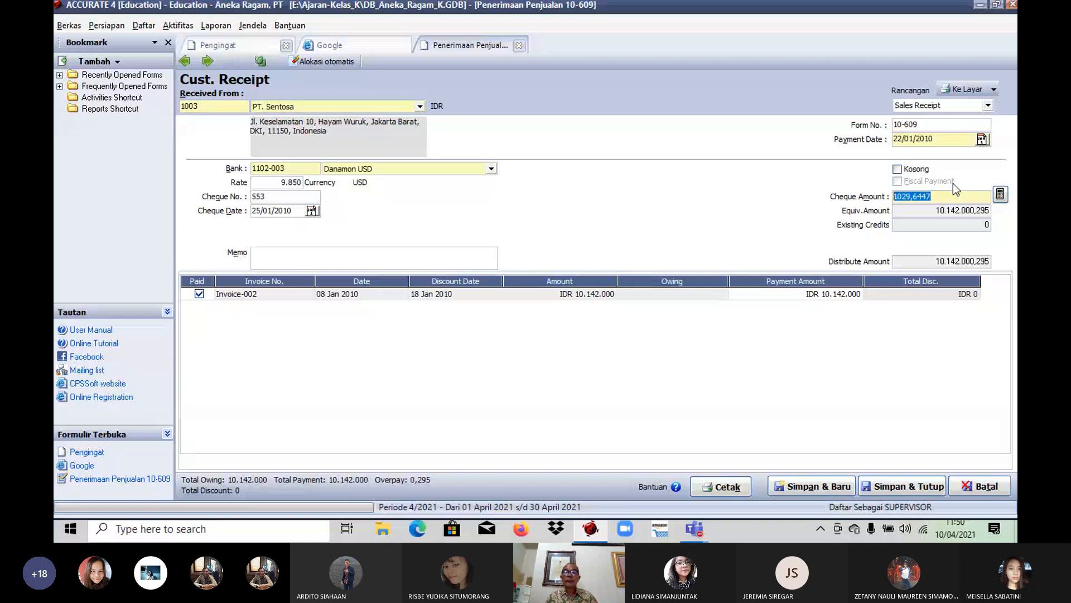
text(1035)
key(Tab)
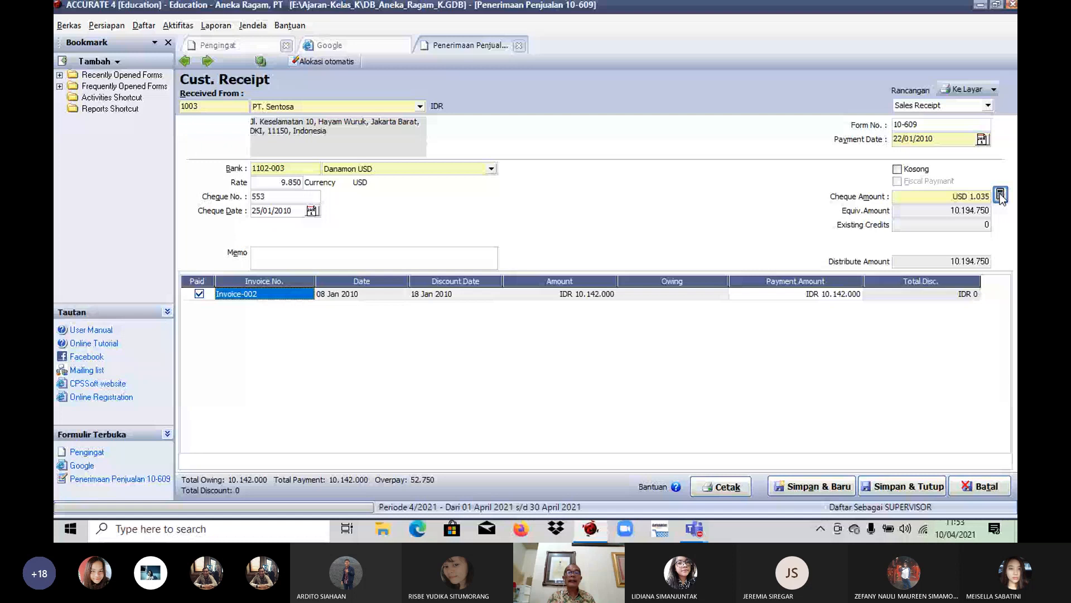
click(903, 486)
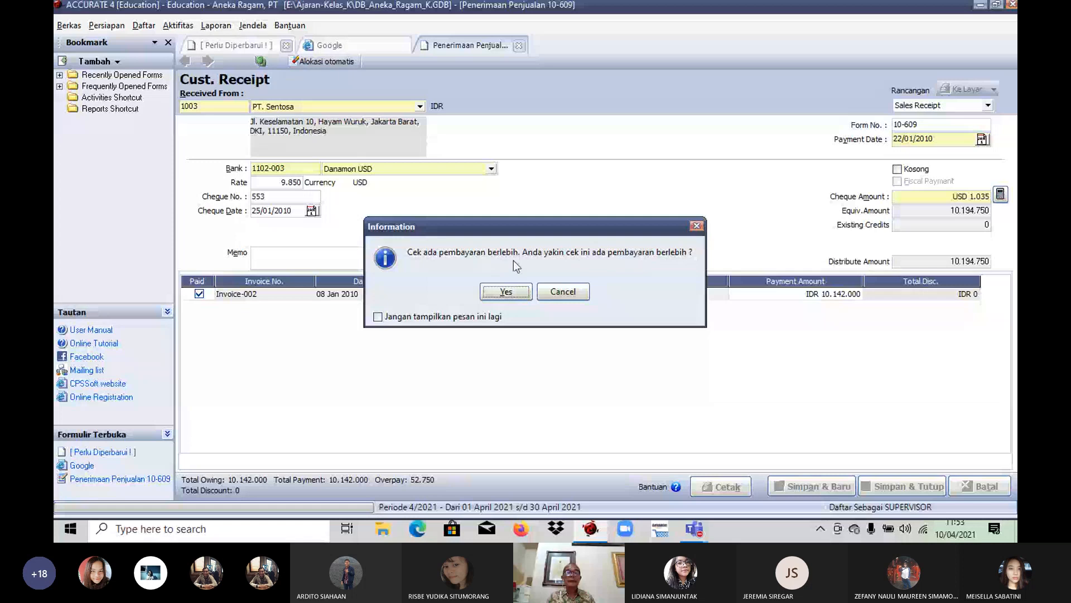
click(506, 291)
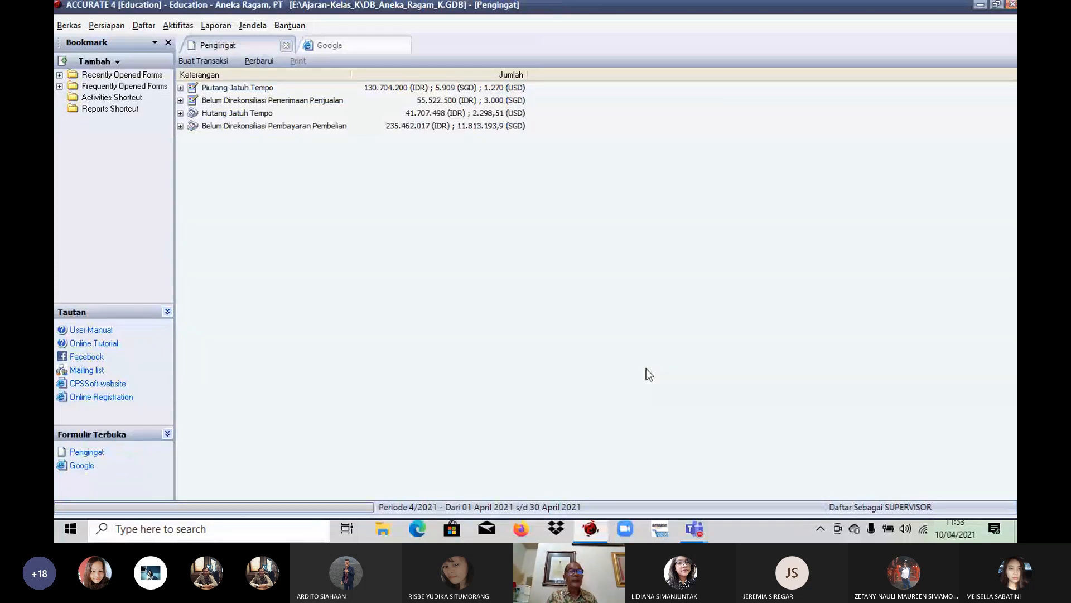
Step: Create another sales receipt from PT. Sentosa
click(177, 25)
mouse_move(223, 71)
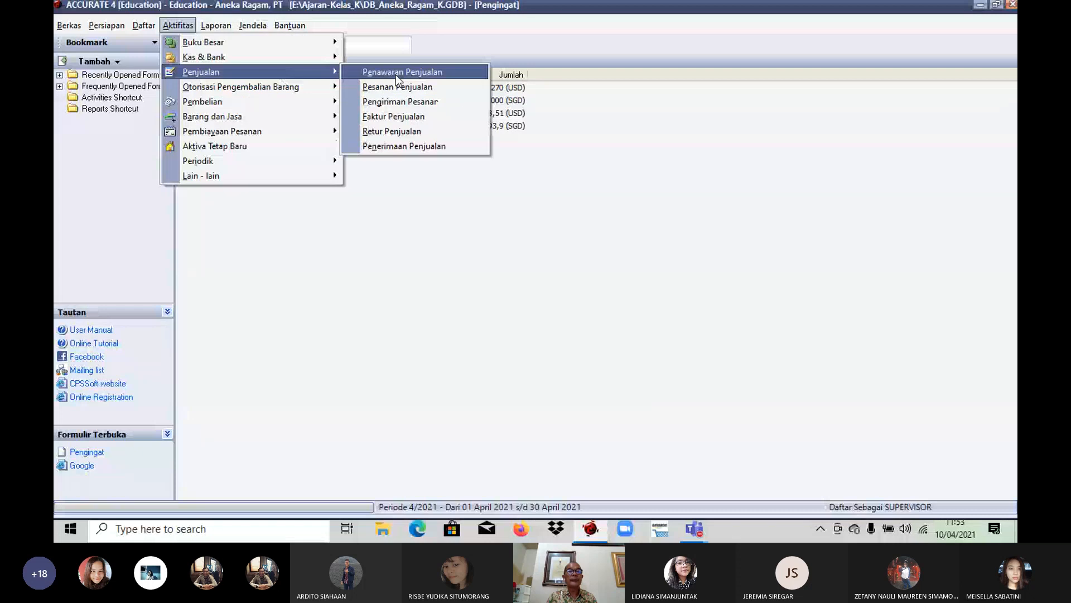
click(424, 146)
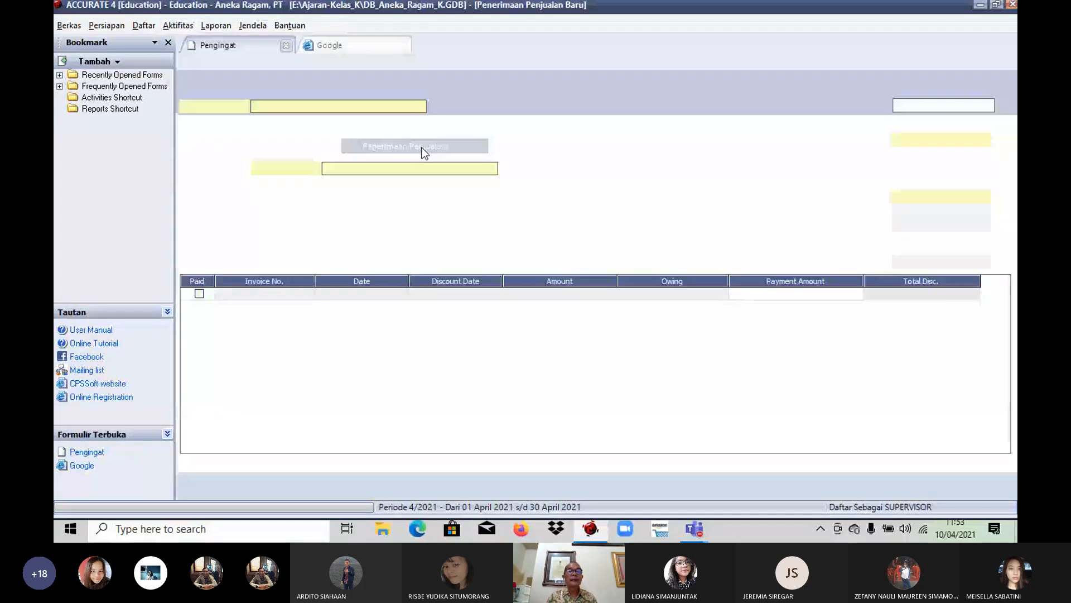
click(420, 106)
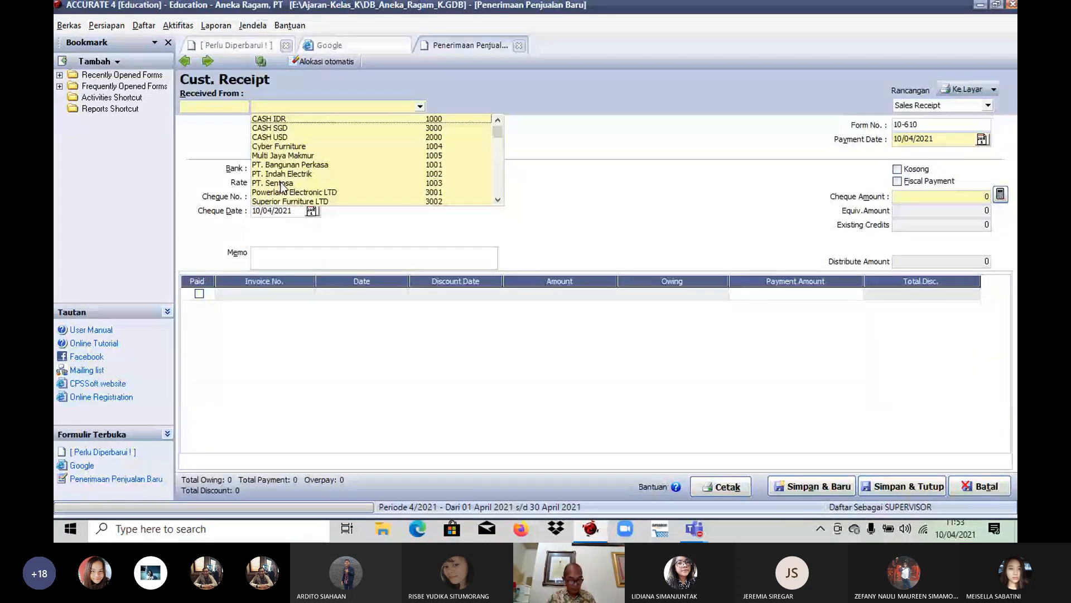
click(282, 183)
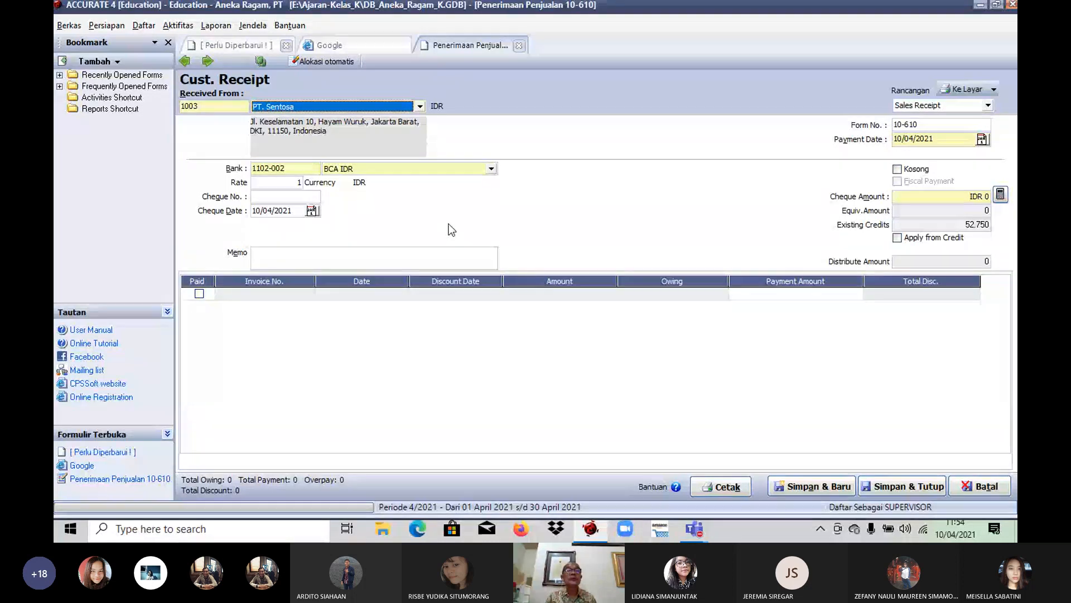
Step: Choose Mandiri IDR as the receiving bank and set the payment date to 26/01/2010
click(491, 169)
click(407, 190)
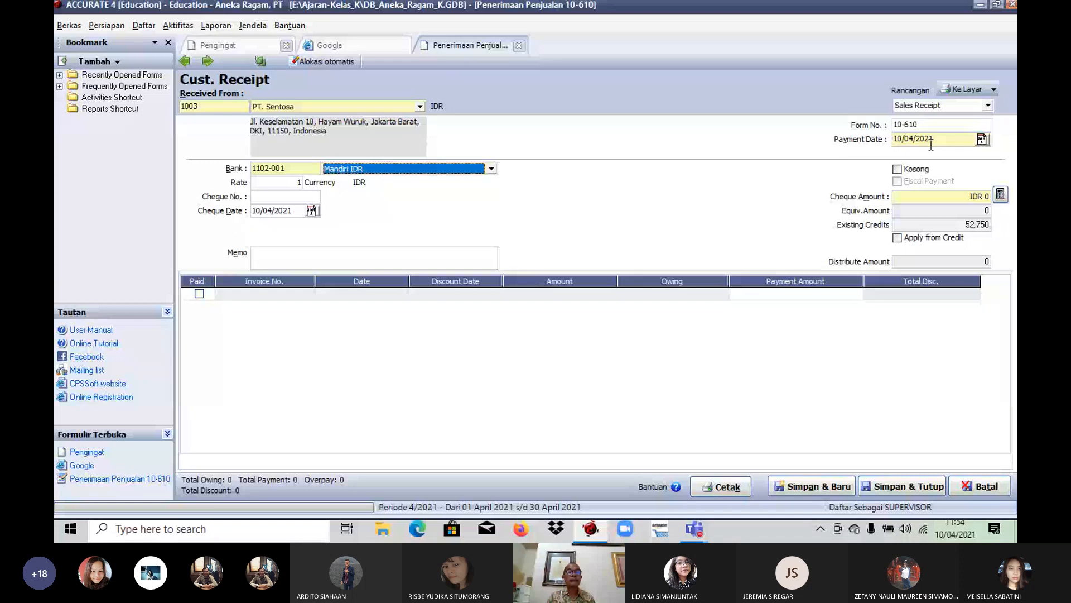
click(931, 143)
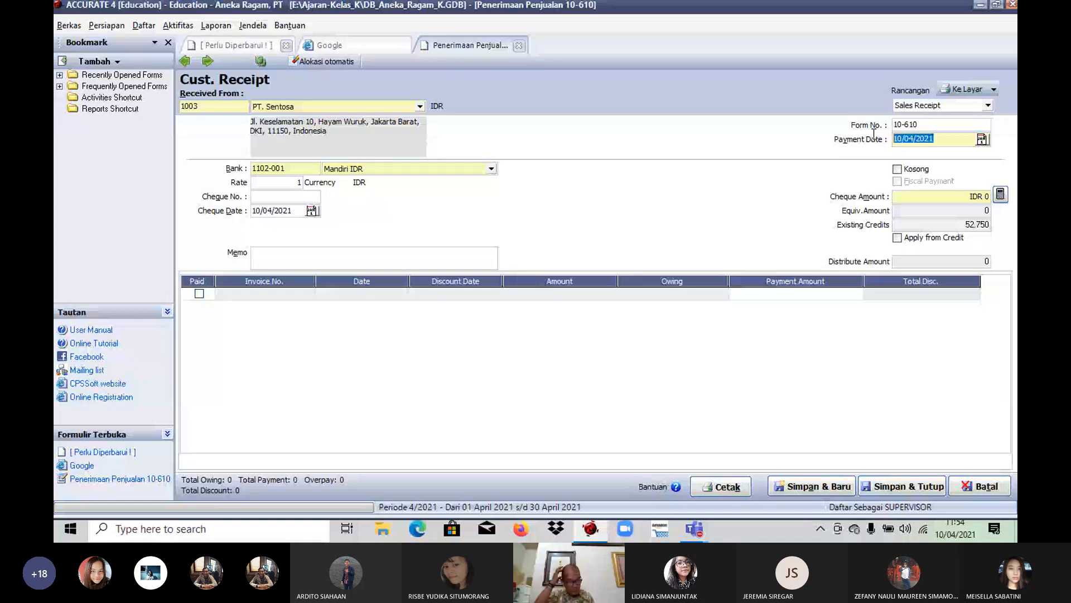
text(26/01/2010)
key(Tab)
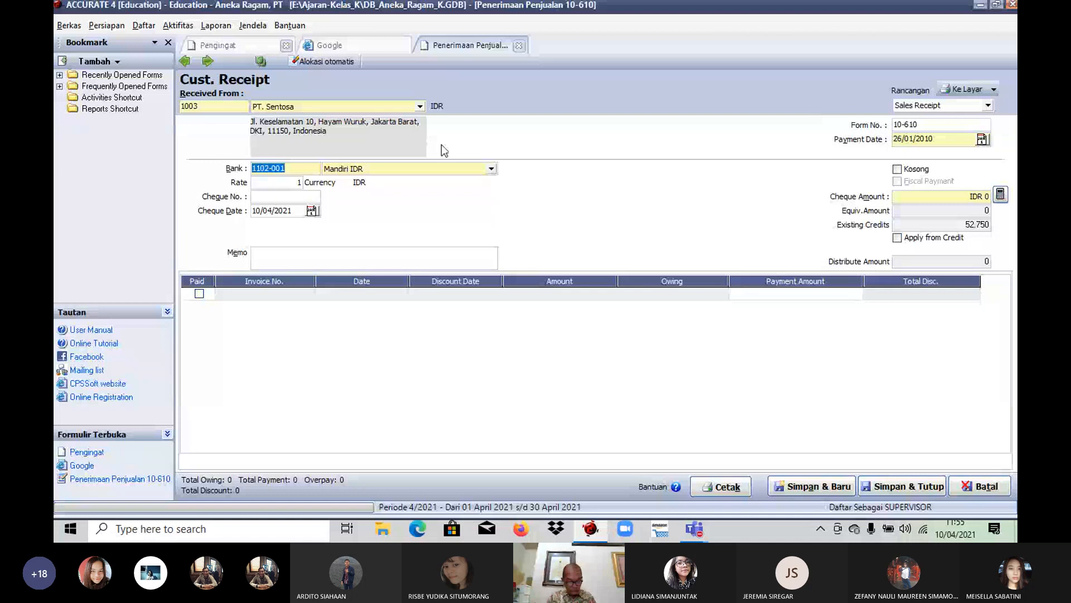
Step: Enter cheque number 553 and set the cheque date to 25/01/2010 on PT. Sentosa's receipt
click(266, 196)
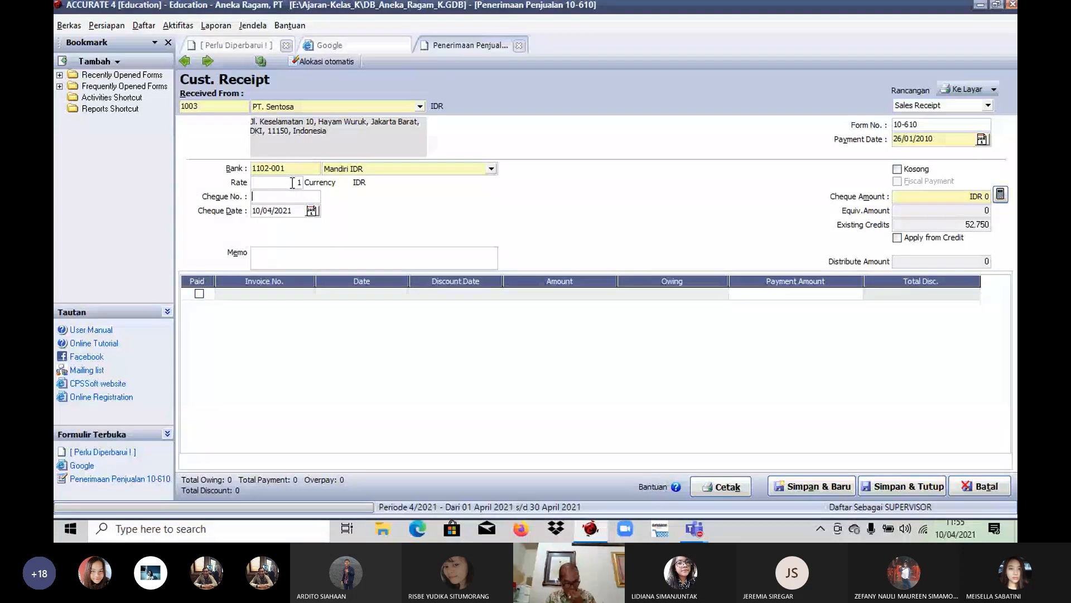
text(553)
key(Tab)
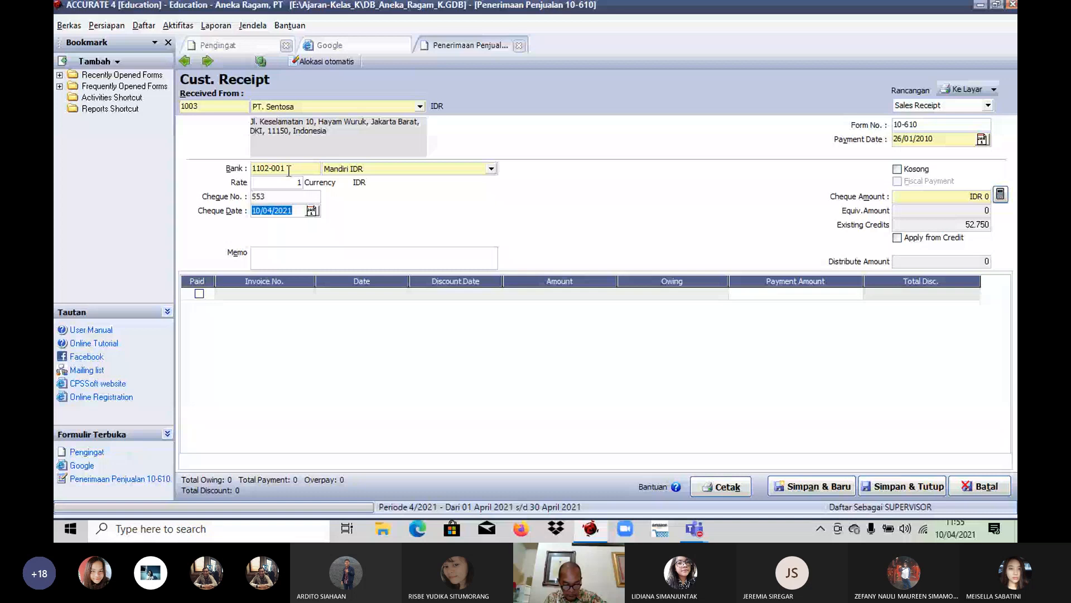
text(2/ /)
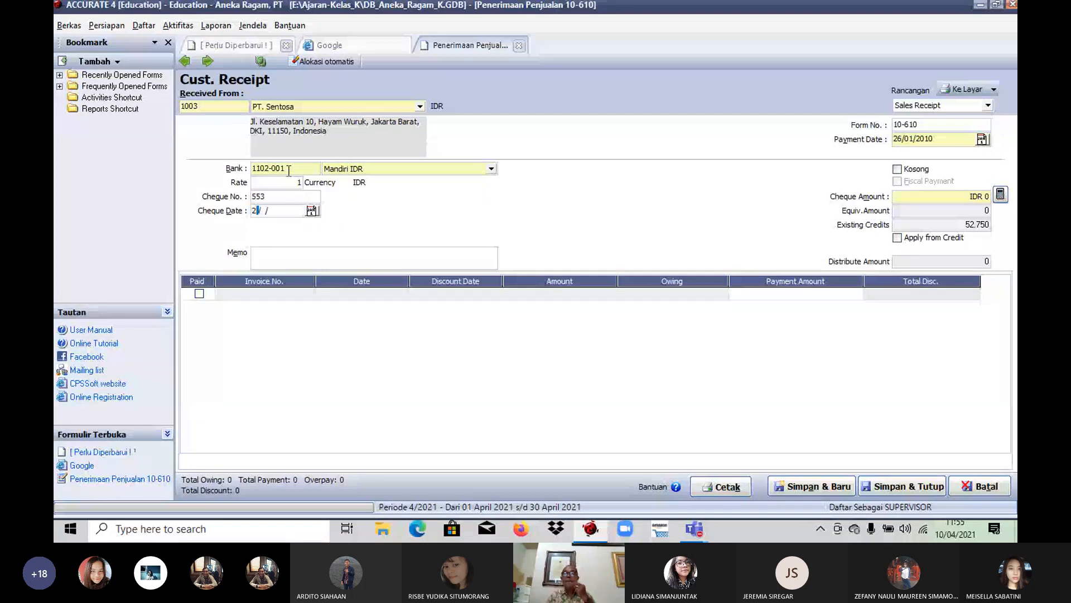
text(5)
key(Tab)
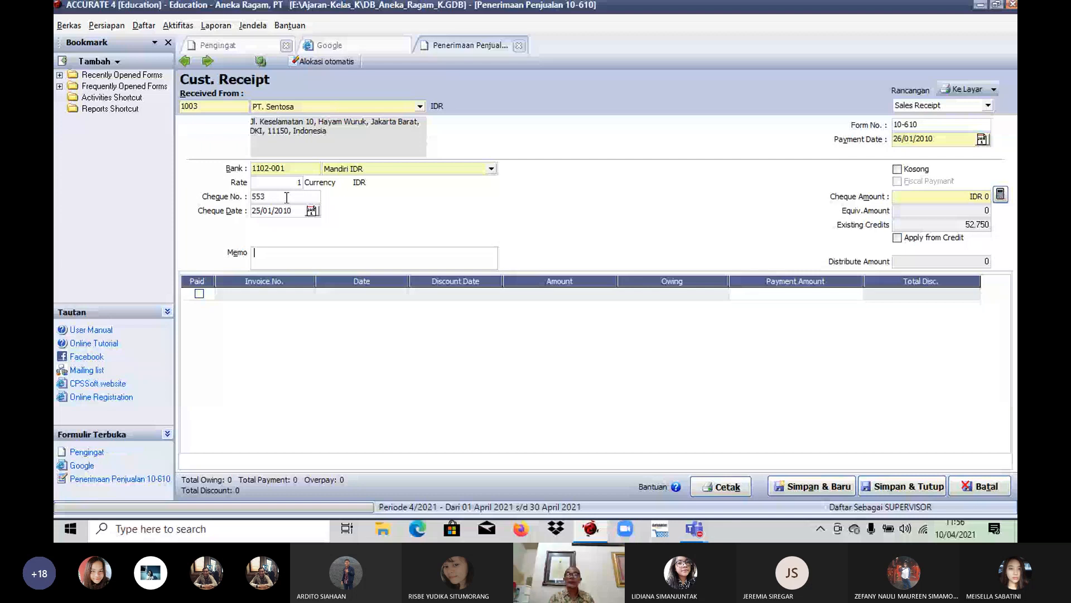
Step: Clear the cheque number on the receipt and enter it again as 553
drag(287, 197, 226, 185)
key(Delete)
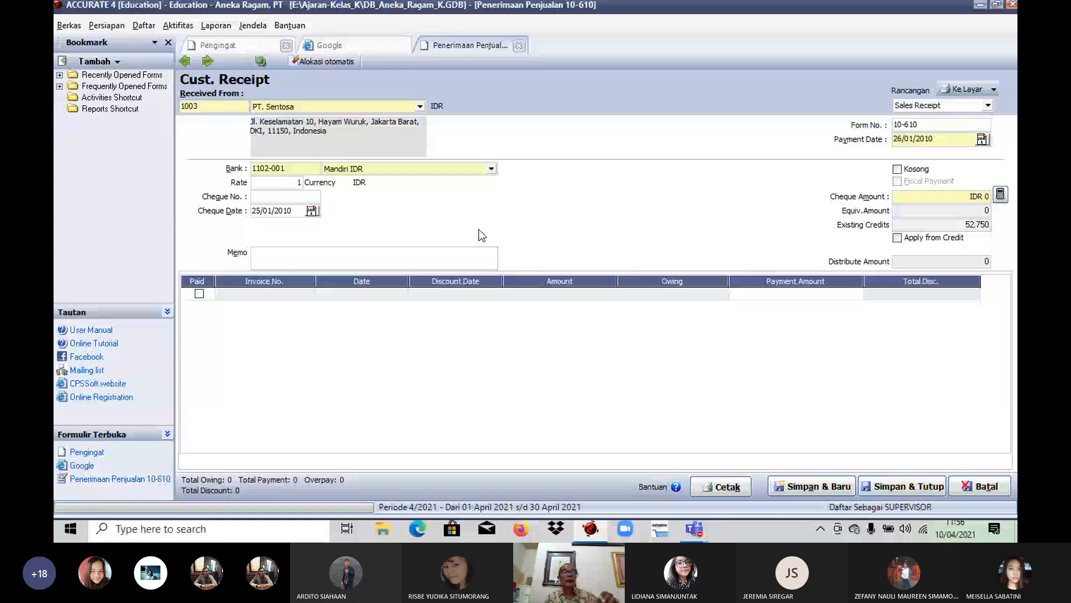
text(553)
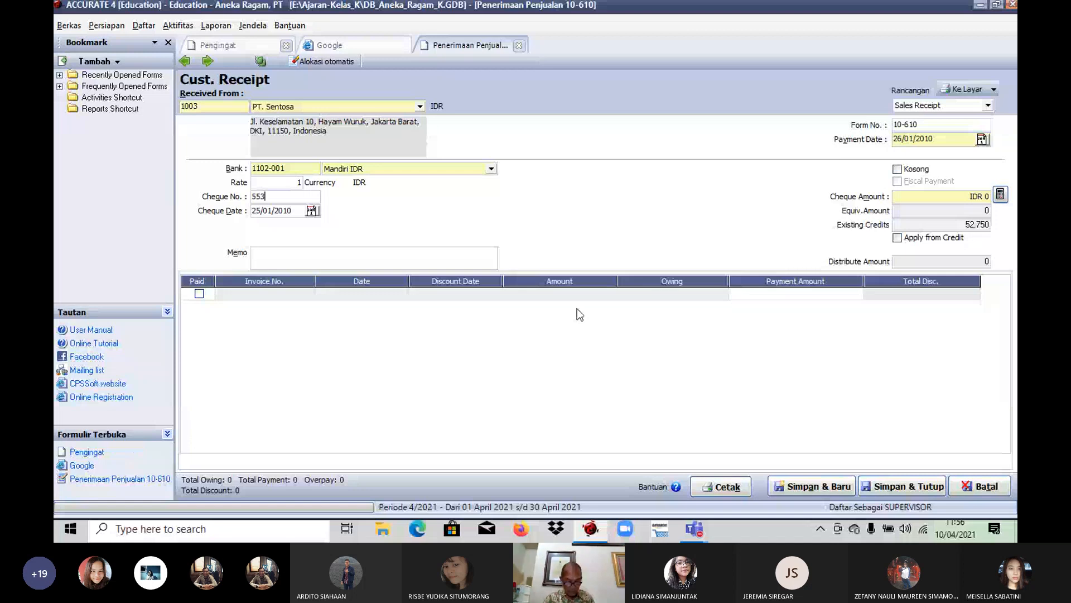
key(Tab)
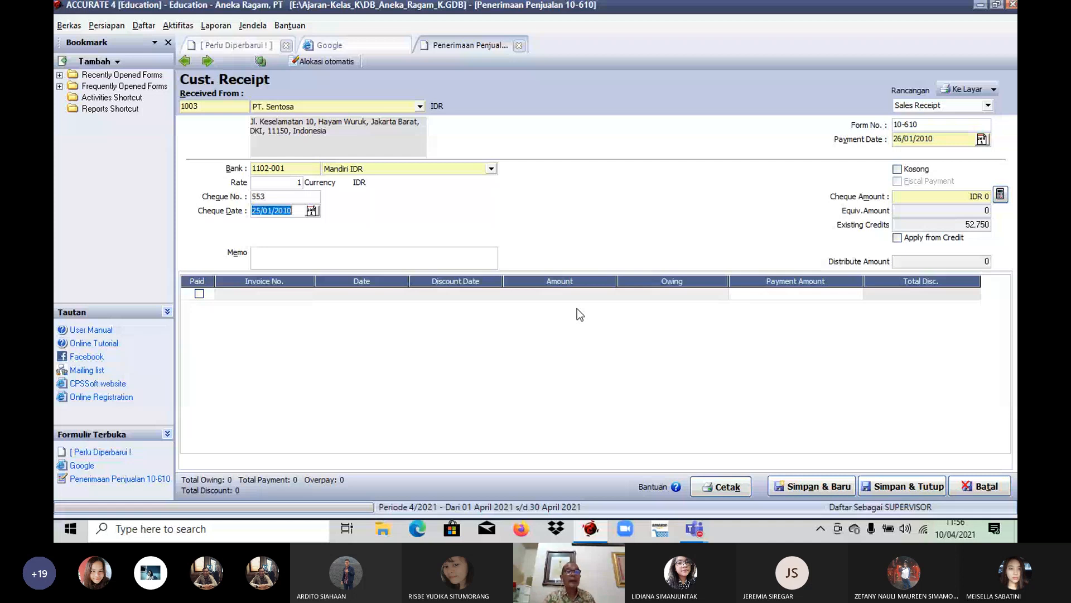
key(Tab)
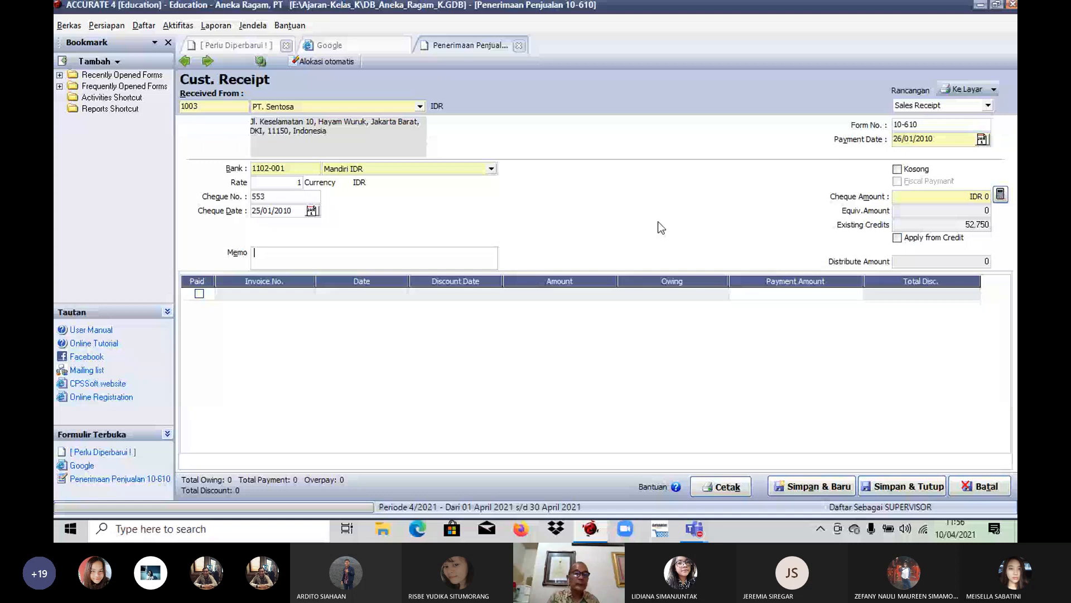
click(279, 199)
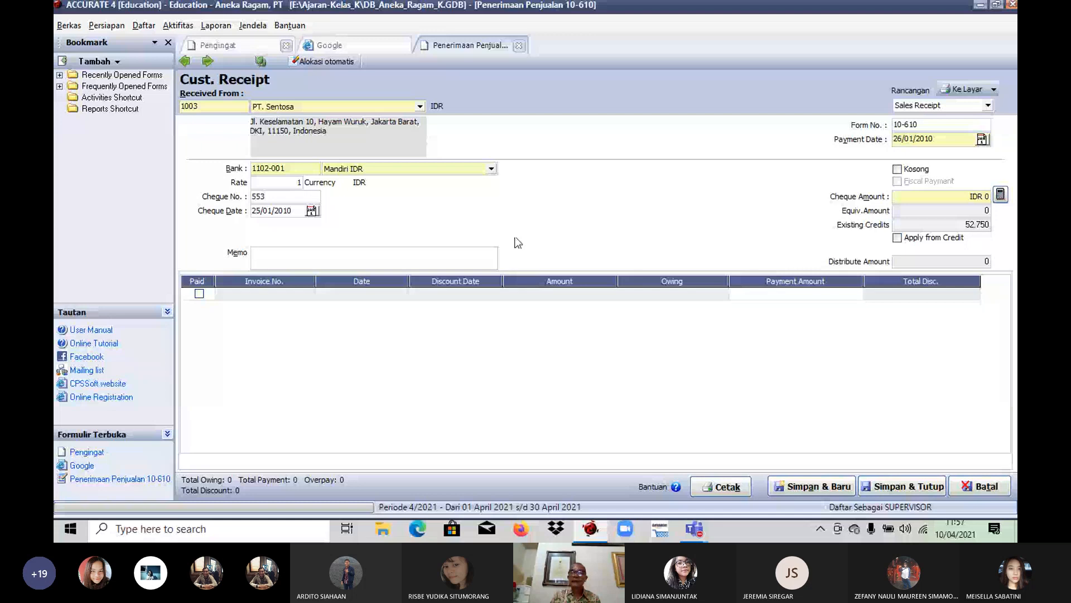
Step: Try applying the customer's existing credit and returning the overpayment (Kembalikan Kelebihan Bayar), then turn both options off again
click(898, 238)
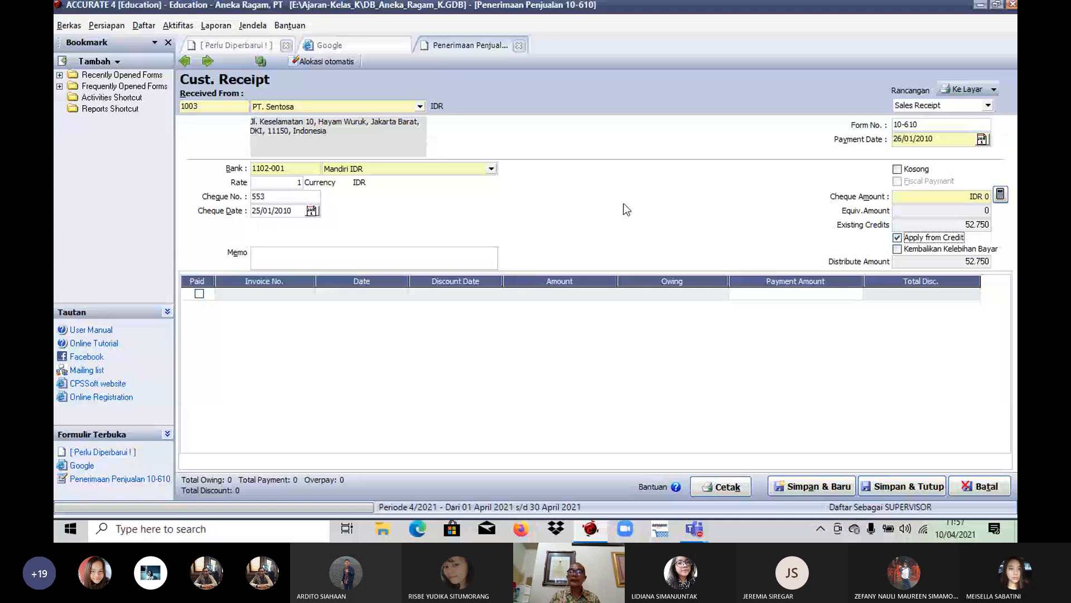
click(897, 237)
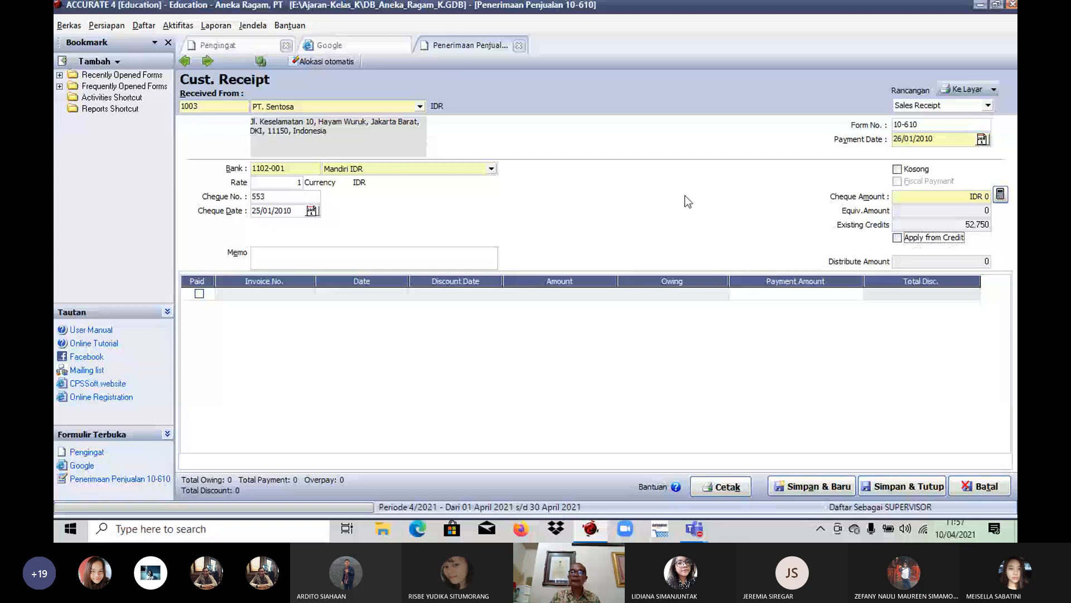
key(space)
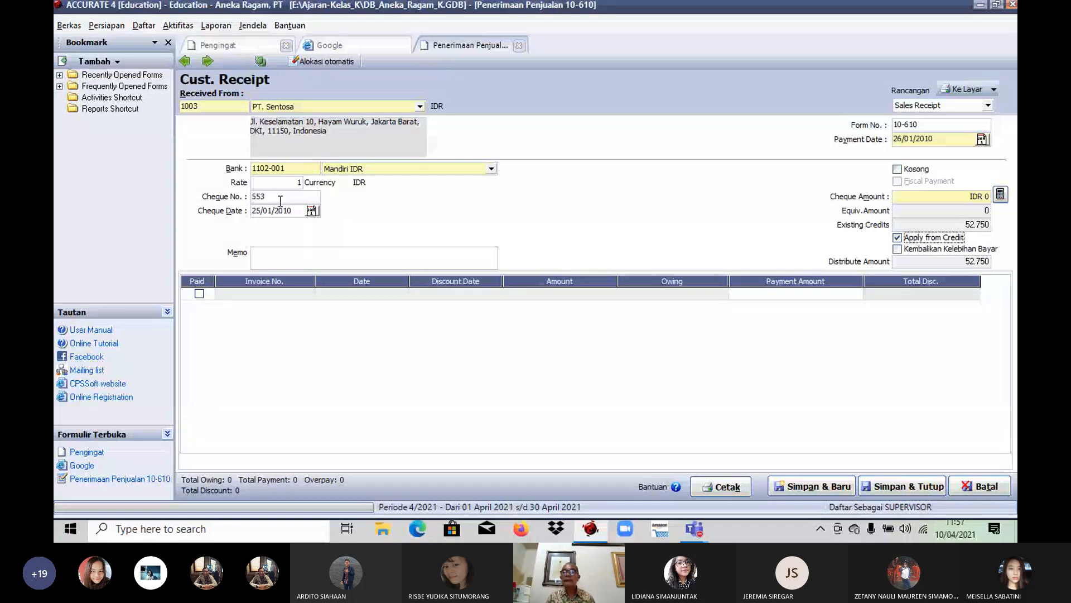
click(898, 250)
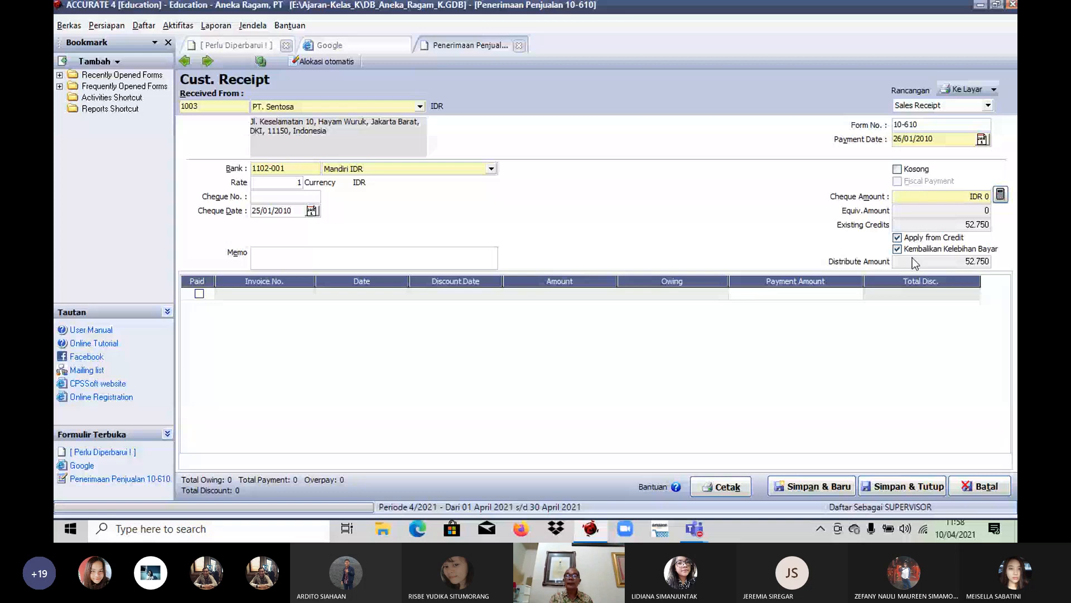
click(897, 237)
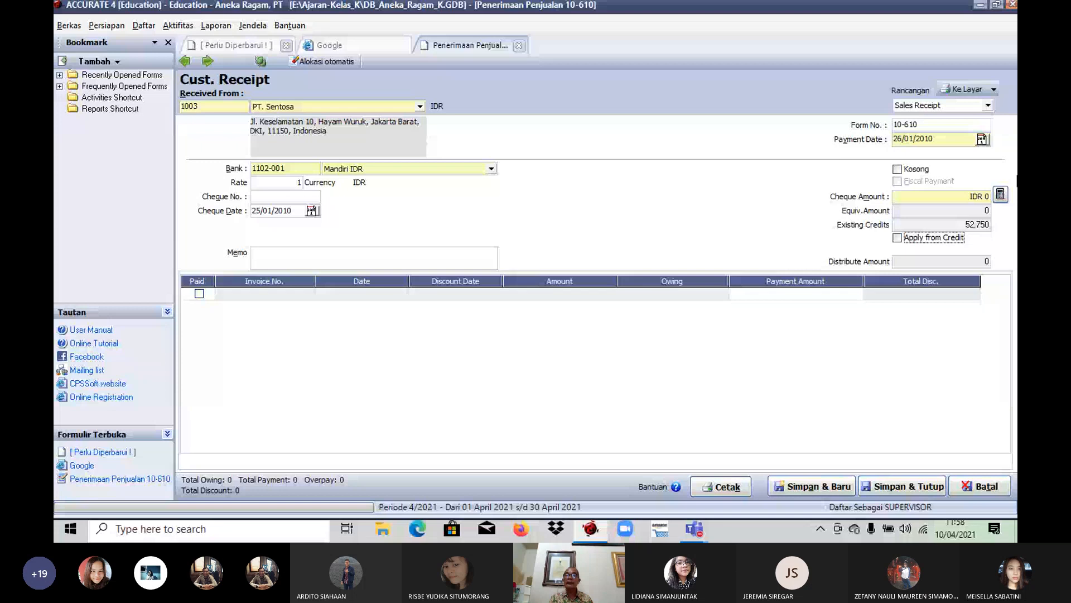
Step: Enable Apply from Credit on the PT. Sentosa receipt and enter 553 as the cheque number
click(906, 238)
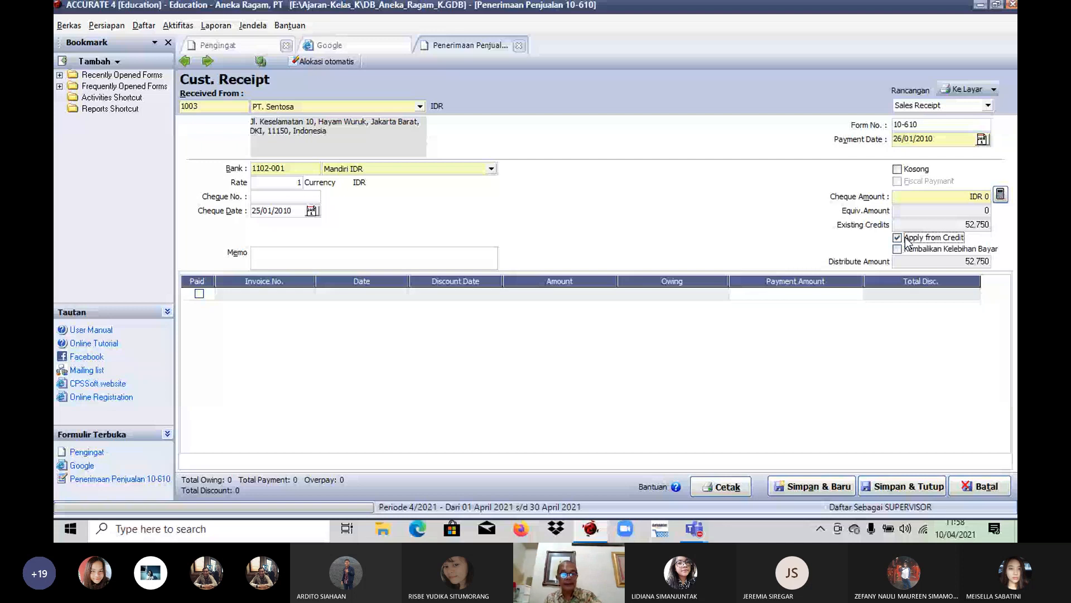
click(304, 200)
text(55)
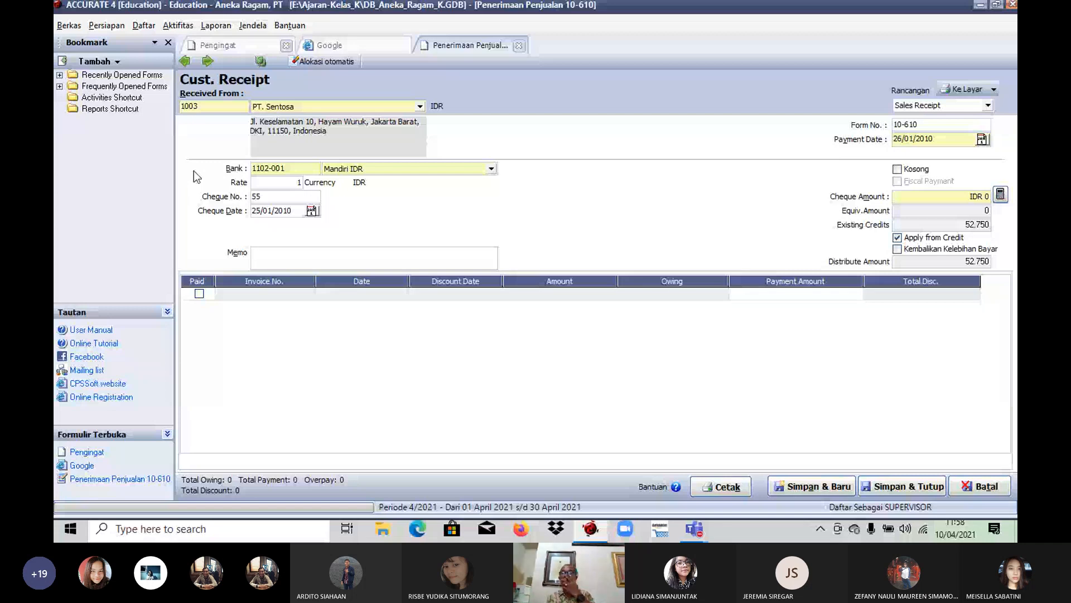
text(0)
key(Tab)
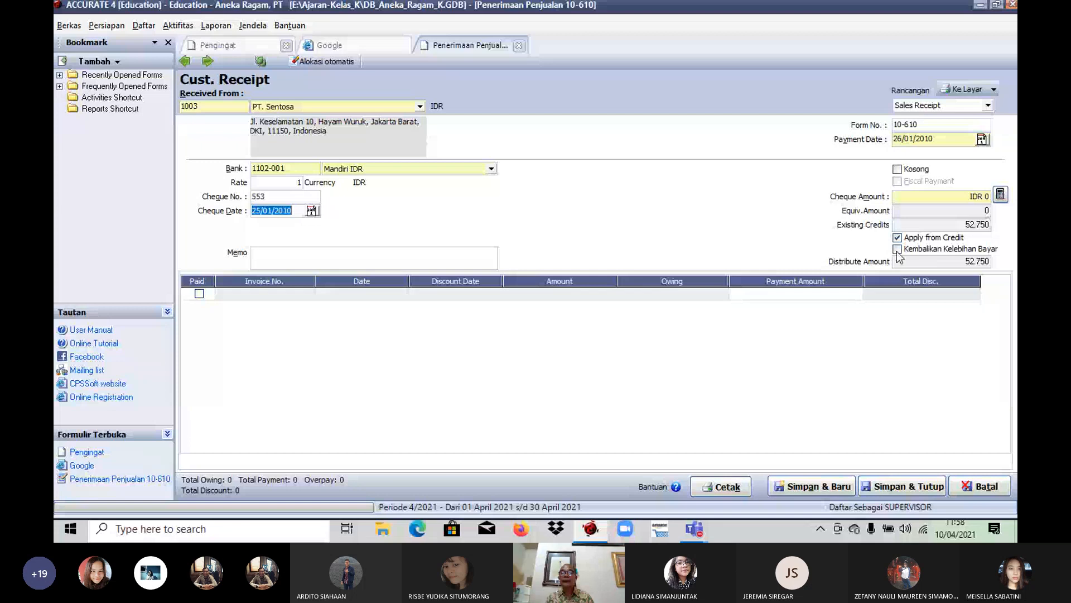
Step: Turn on Kembalikan Kelebihan Bayar, re-enter cheque number 553, and save and close the receipt
click(925, 249)
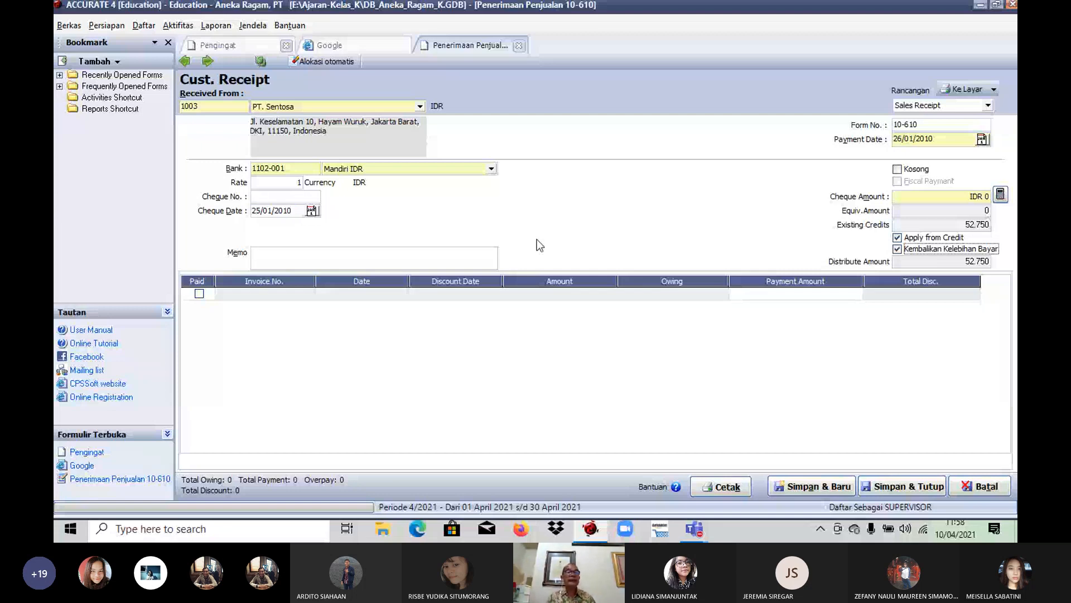
text(553)
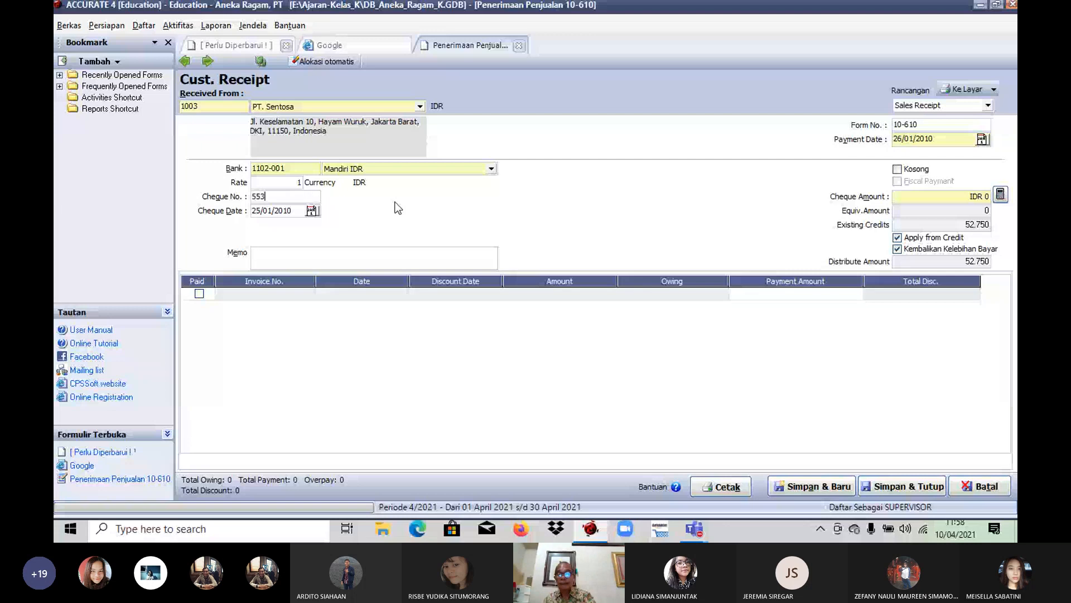
key(Tab)
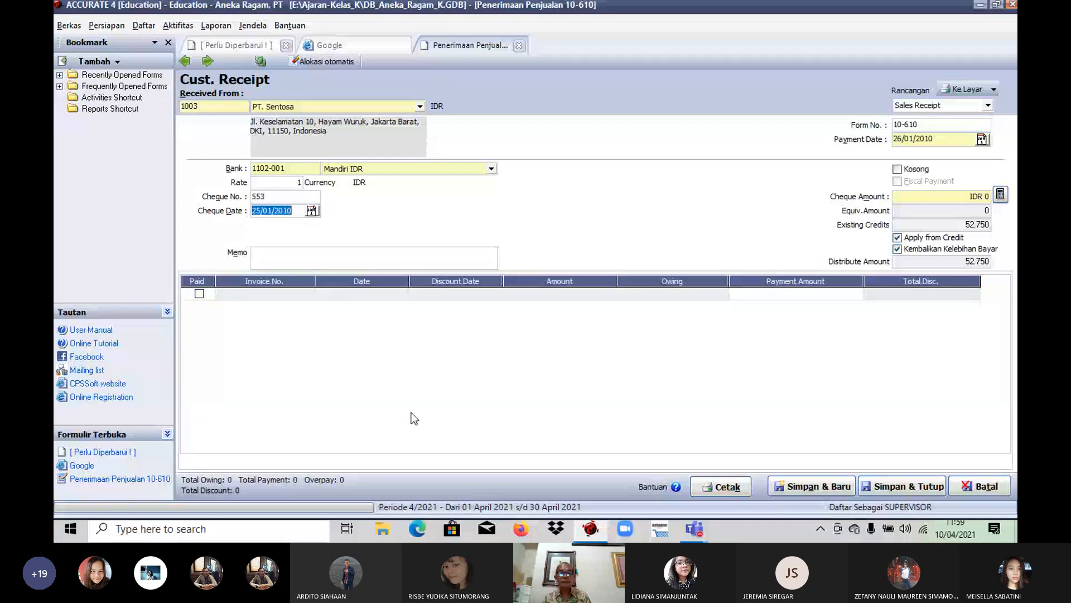
click(902, 486)
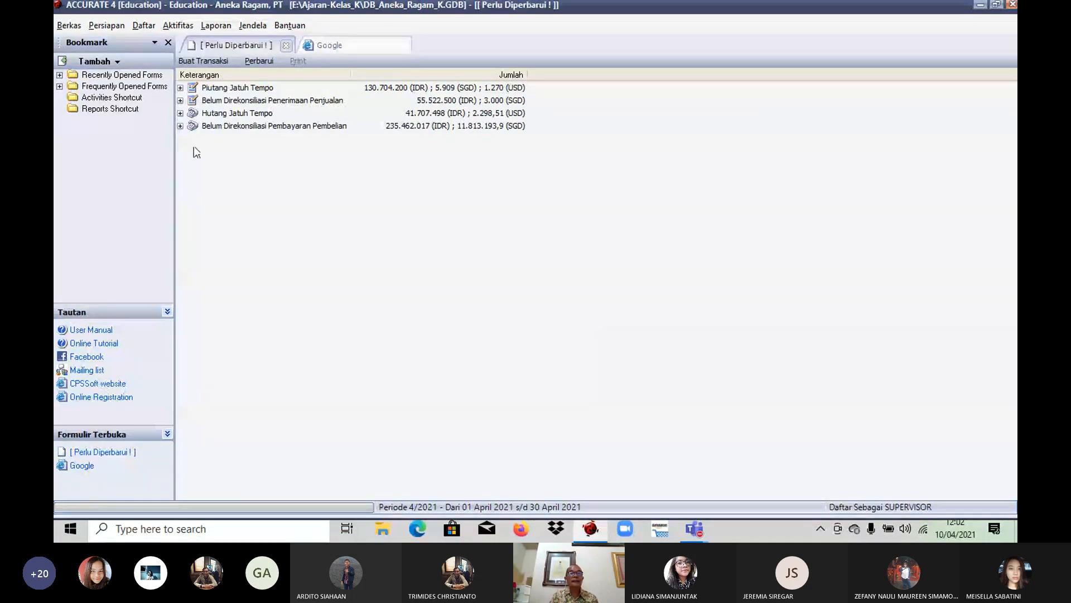
Step: Create a new sales return (Retur Penjualan) for the customer Cyber Furniture
click(182, 28)
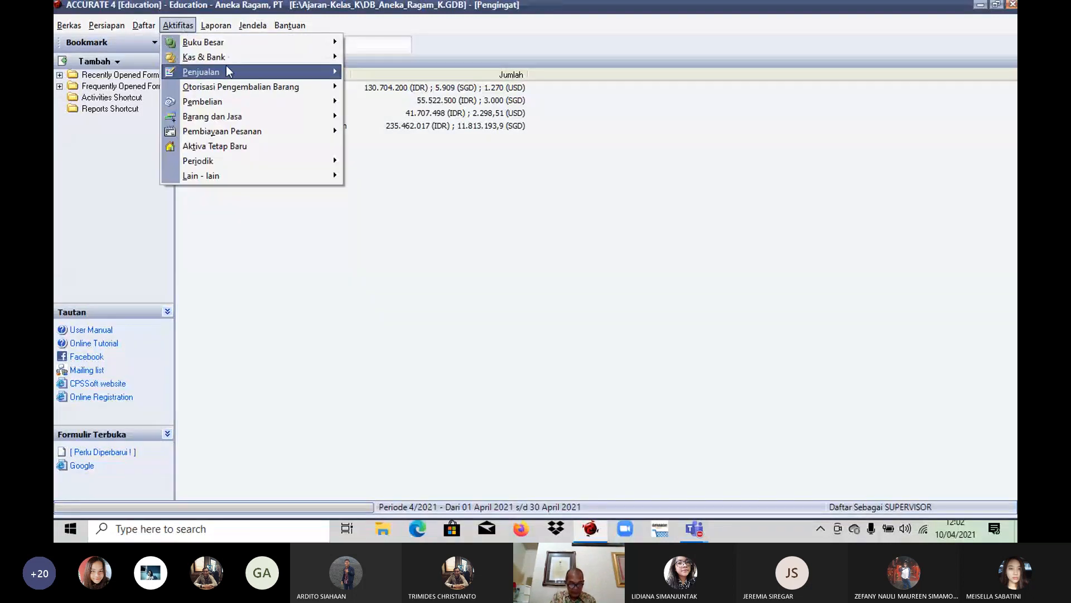
mouse_move(306, 74)
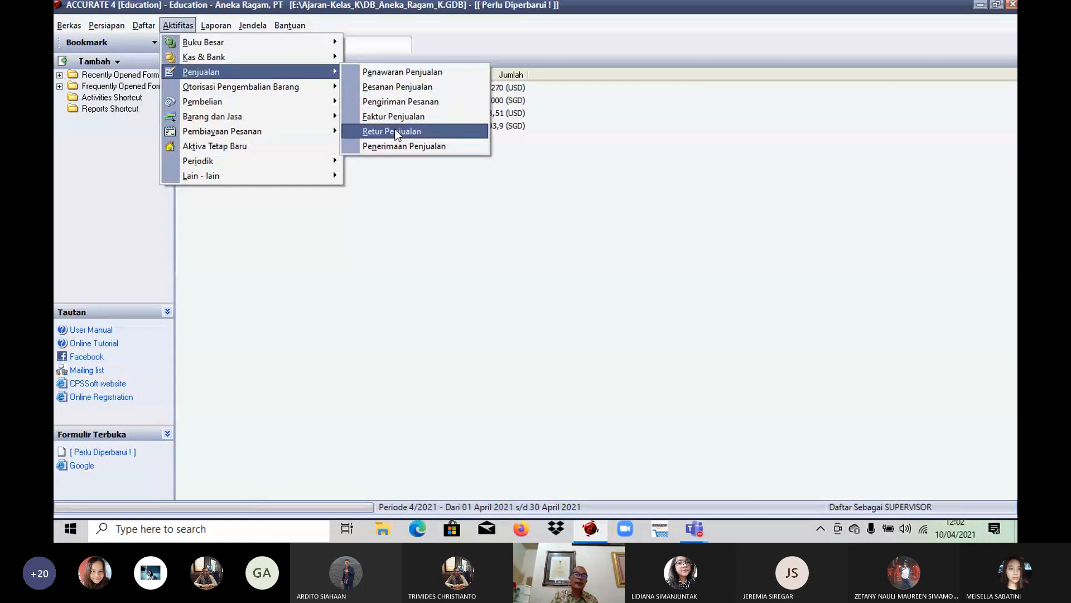
click(396, 131)
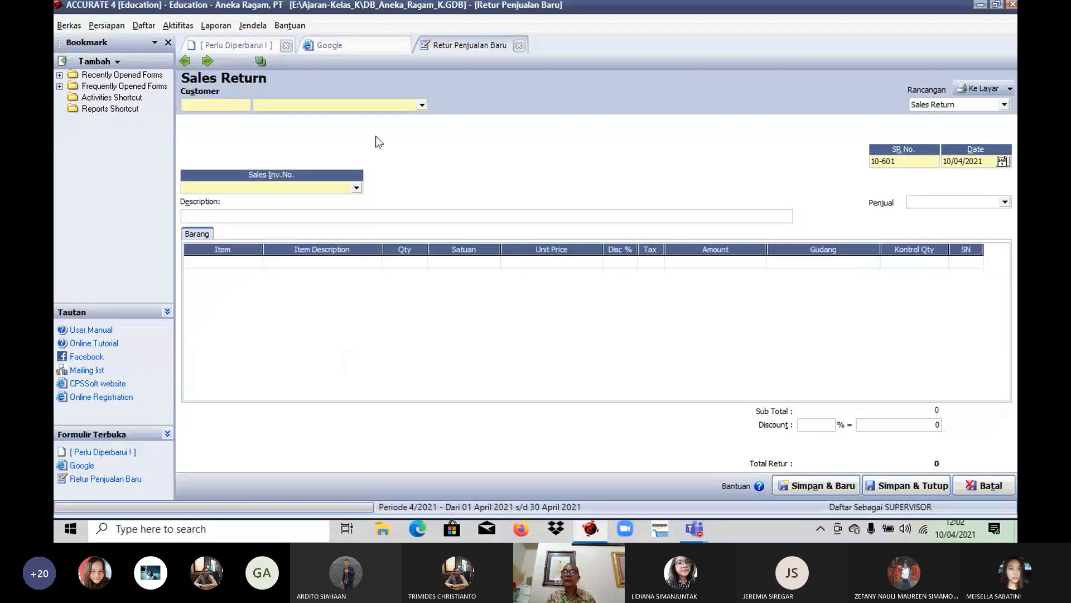
click(423, 105)
click(270, 145)
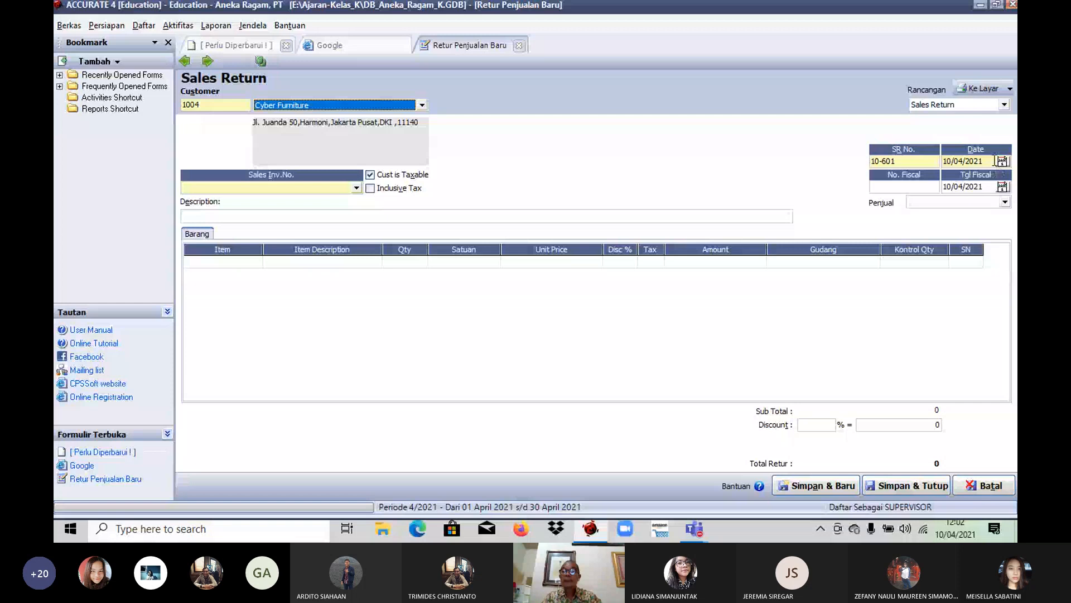
Step: Set the sales return's date to 27/01/2010 and choose Invoice-003 as the sales invoice being returned against
click(996, 161)
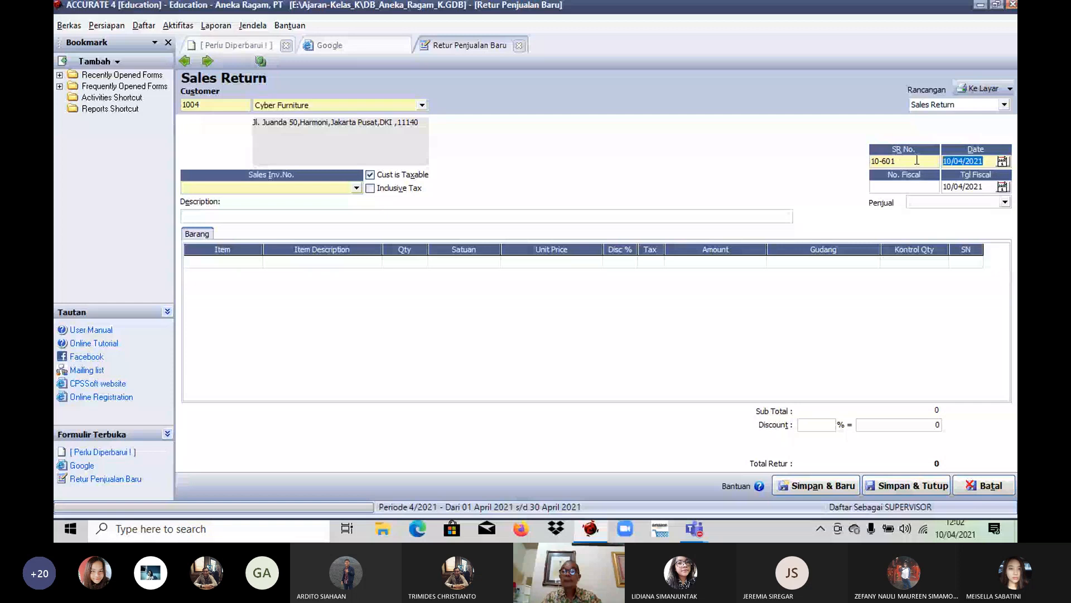
text(27/01/2010)
key(Tab)
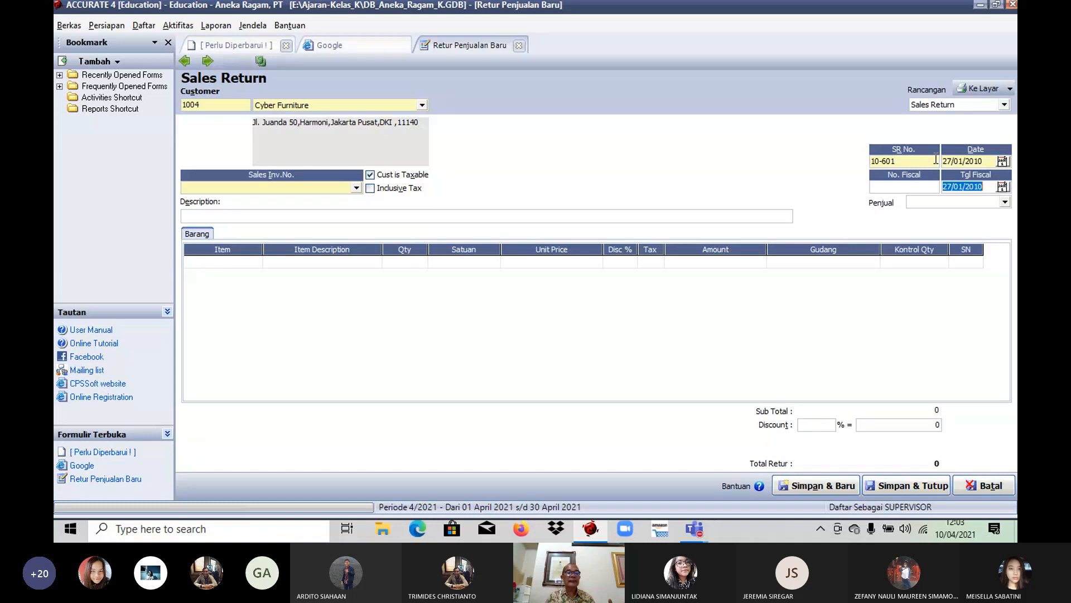
click(355, 188)
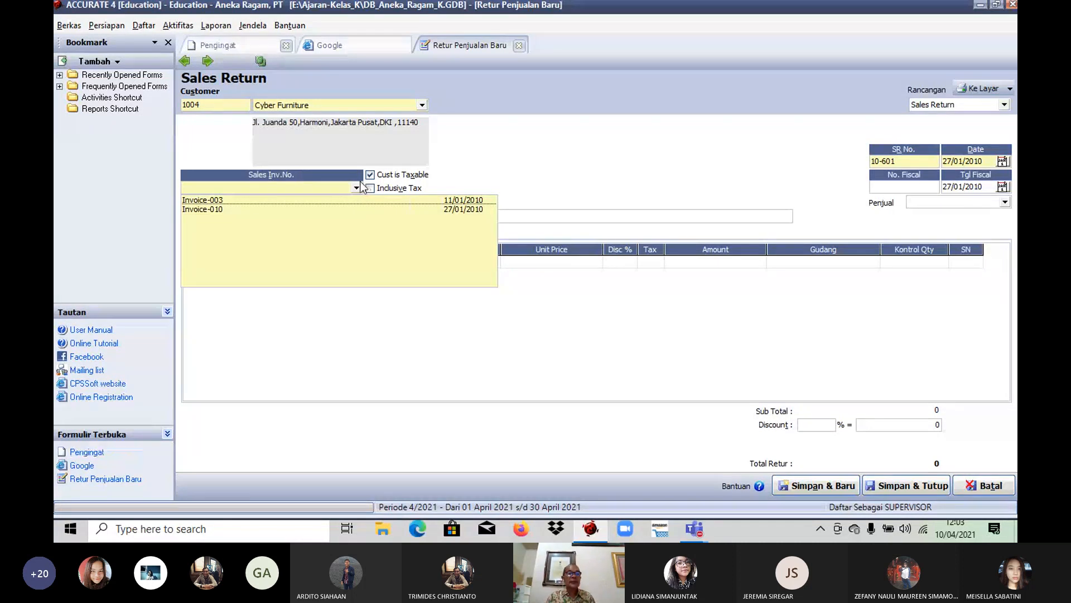
click(249, 200)
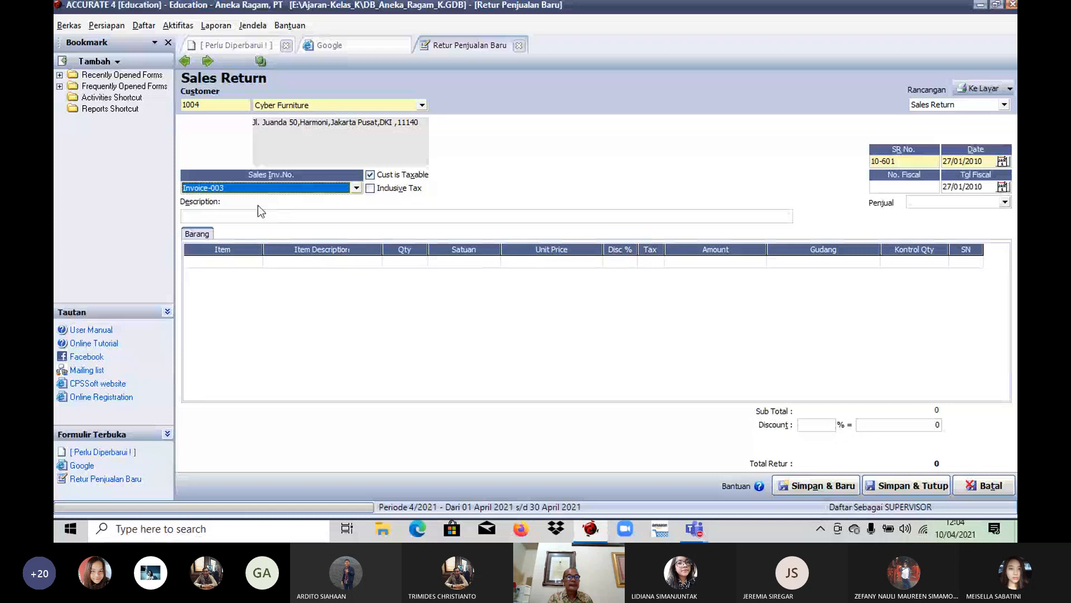
click(356, 188)
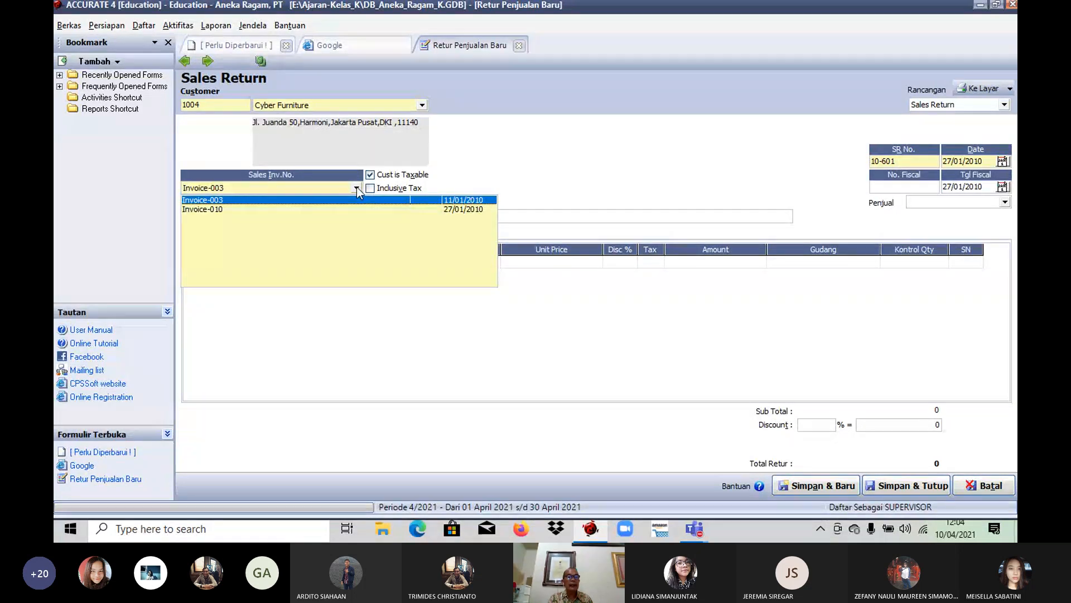
click(282, 201)
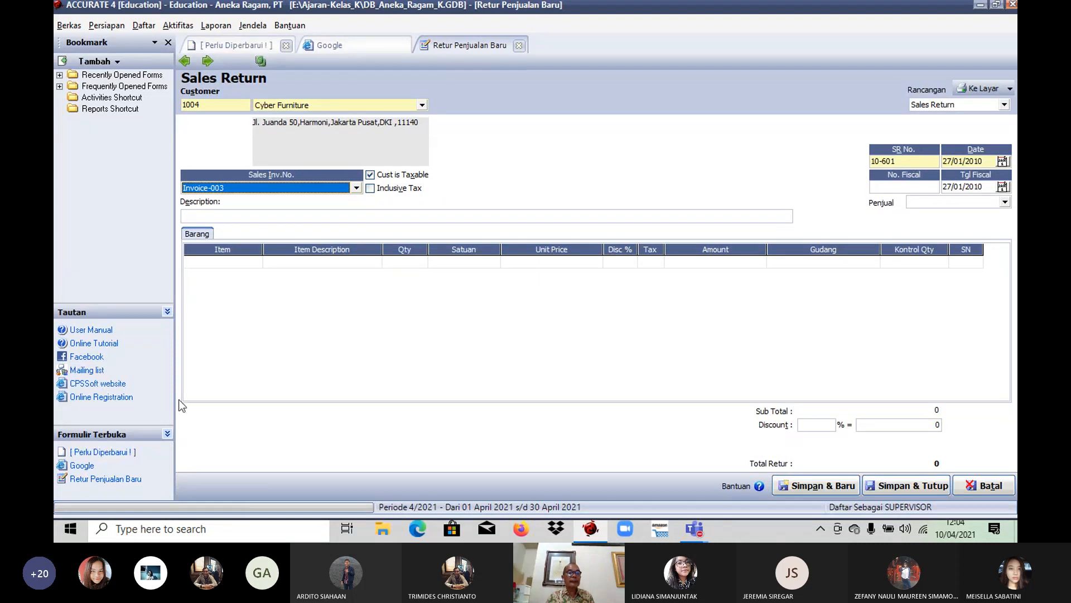
click(270, 262)
click(376, 263)
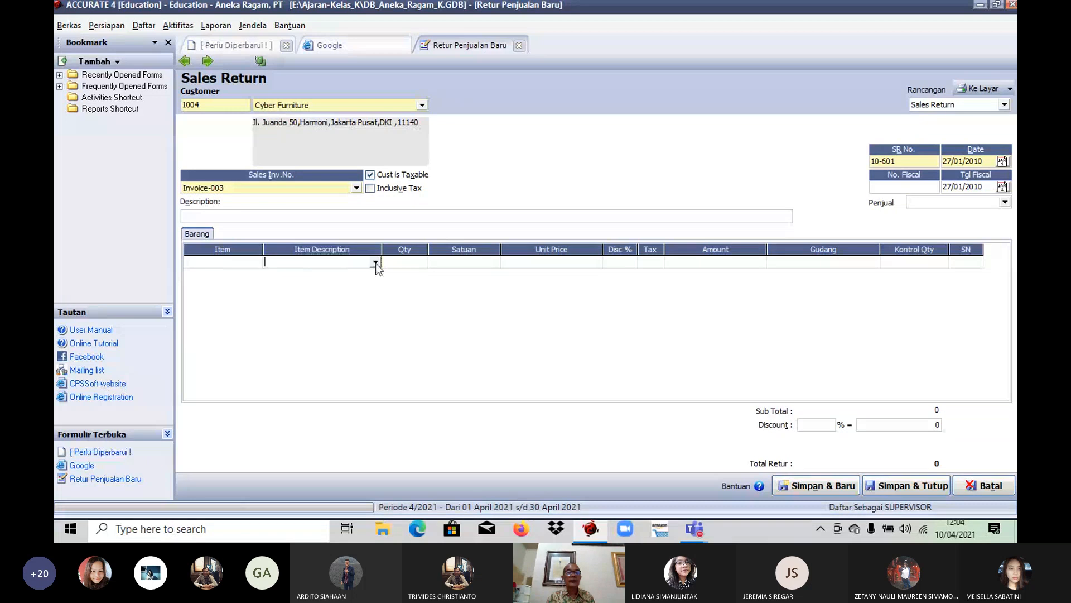
click(245, 263)
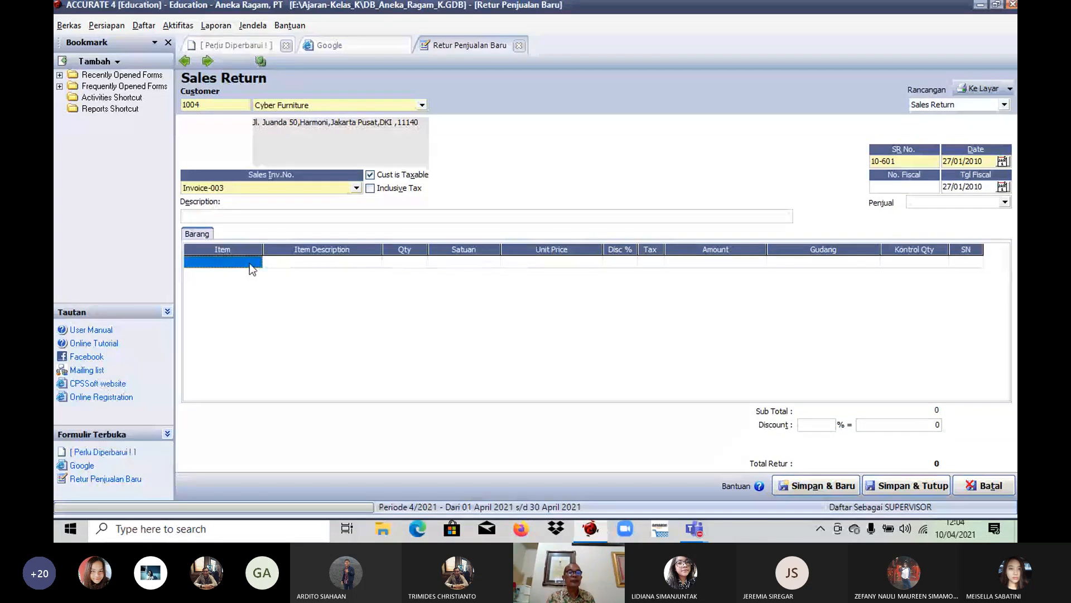
click(305, 262)
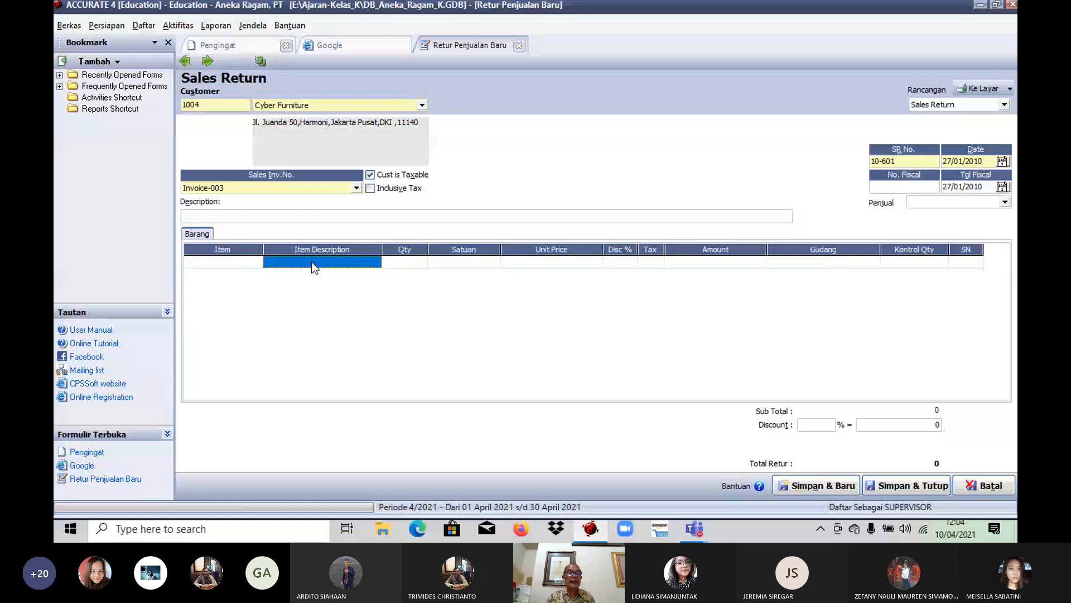
click(379, 262)
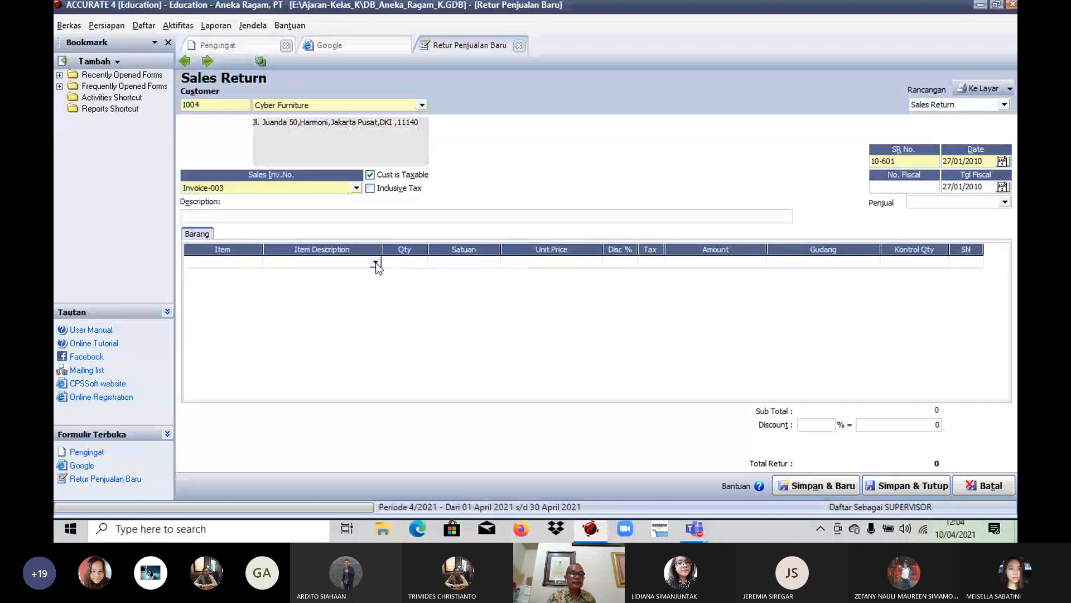
click(376, 262)
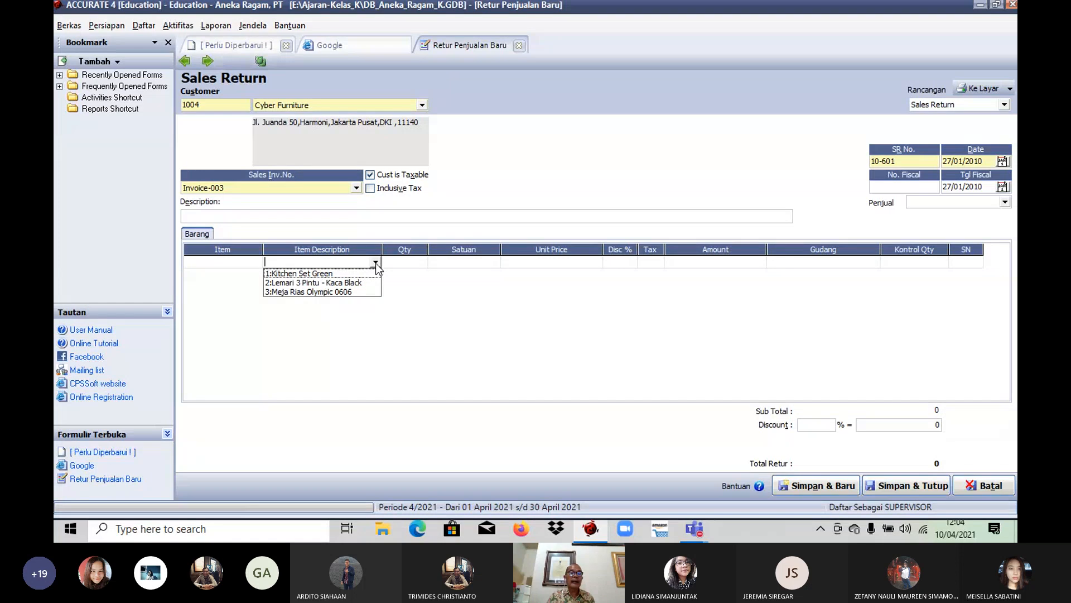
click(483, 177)
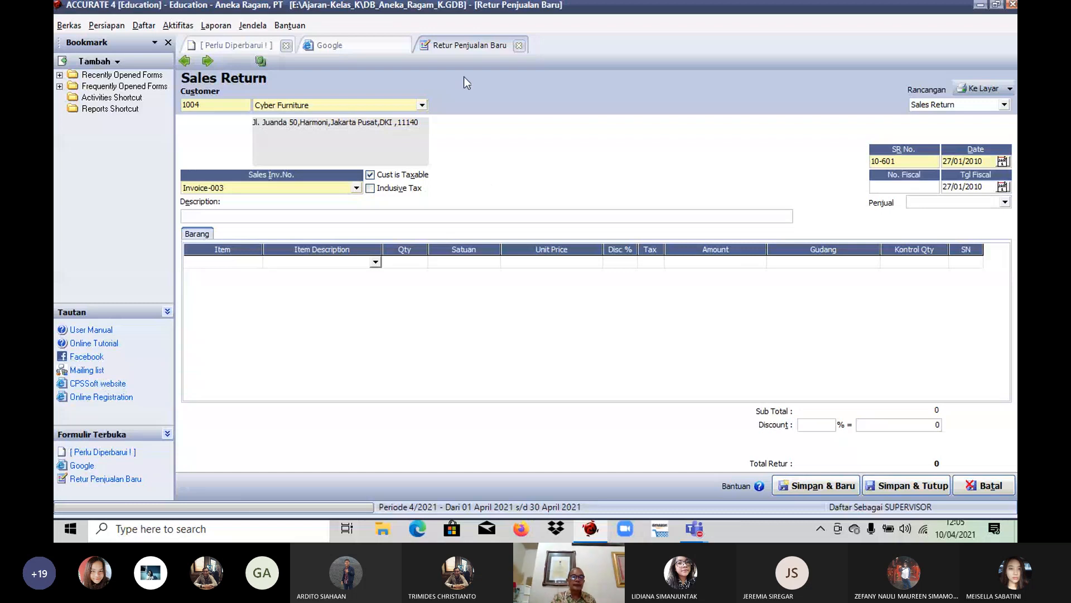
Step: Reselect Invoice-003 and add Meja Rias Olympic 0606 as the returned item, declining to return all of the invoice's items
click(356, 188)
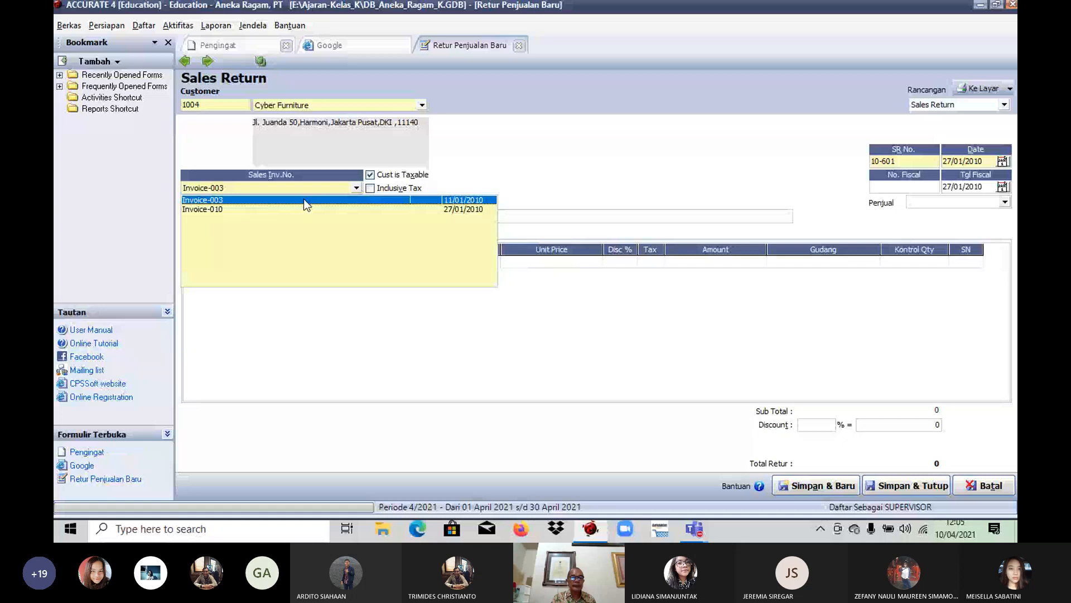
click(303, 200)
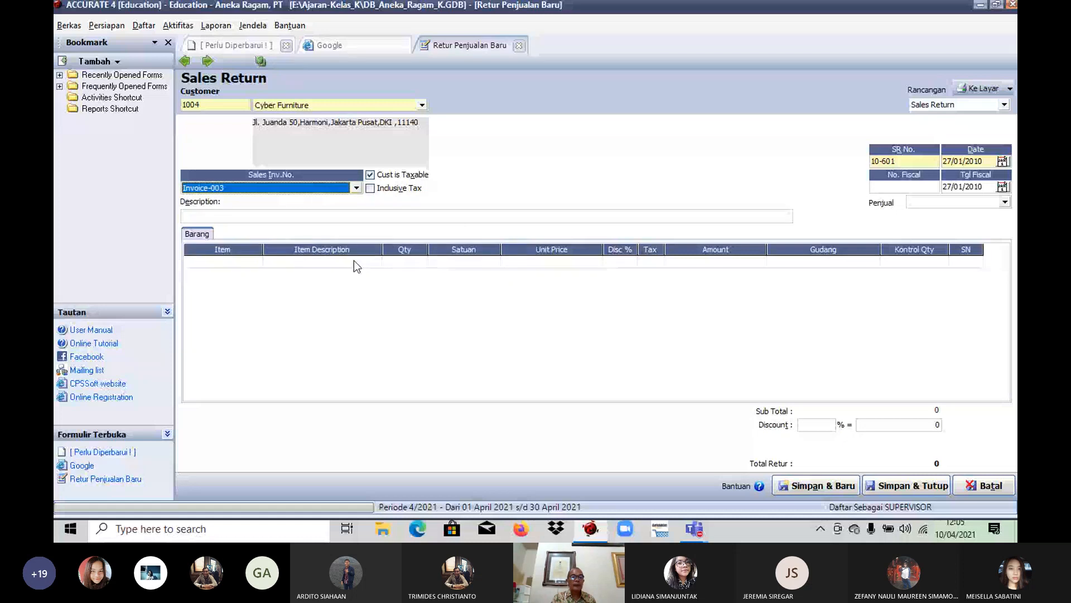
click(354, 261)
click(379, 267)
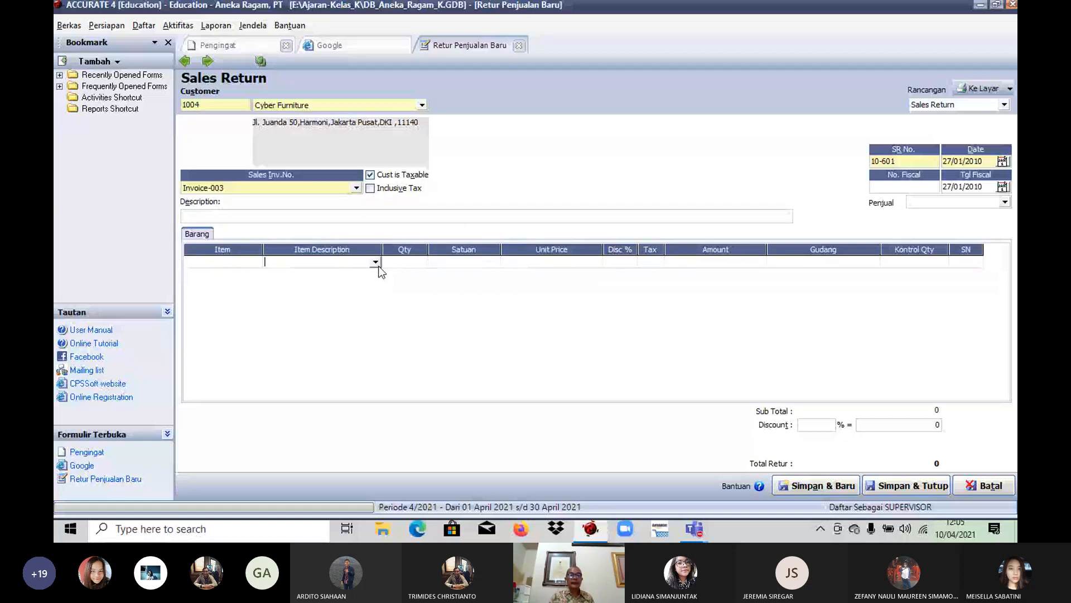
click(375, 261)
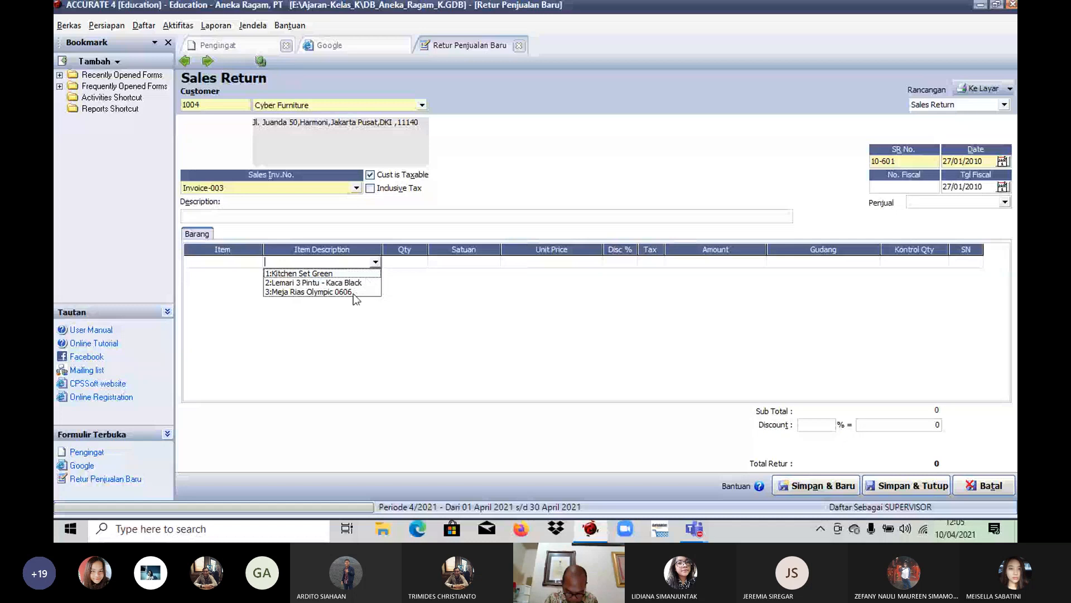
click(334, 292)
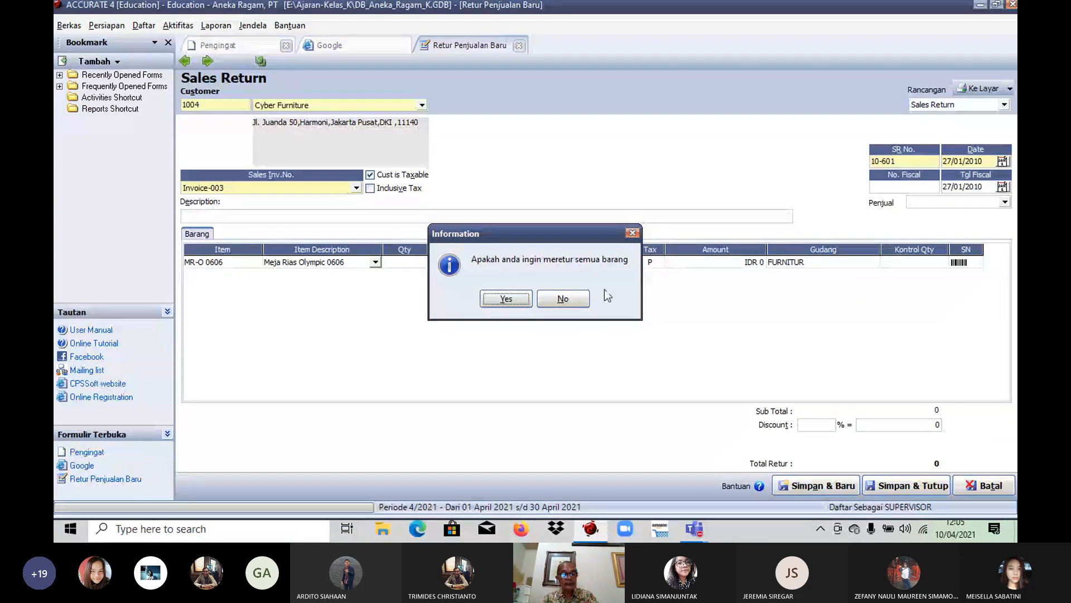
click(573, 304)
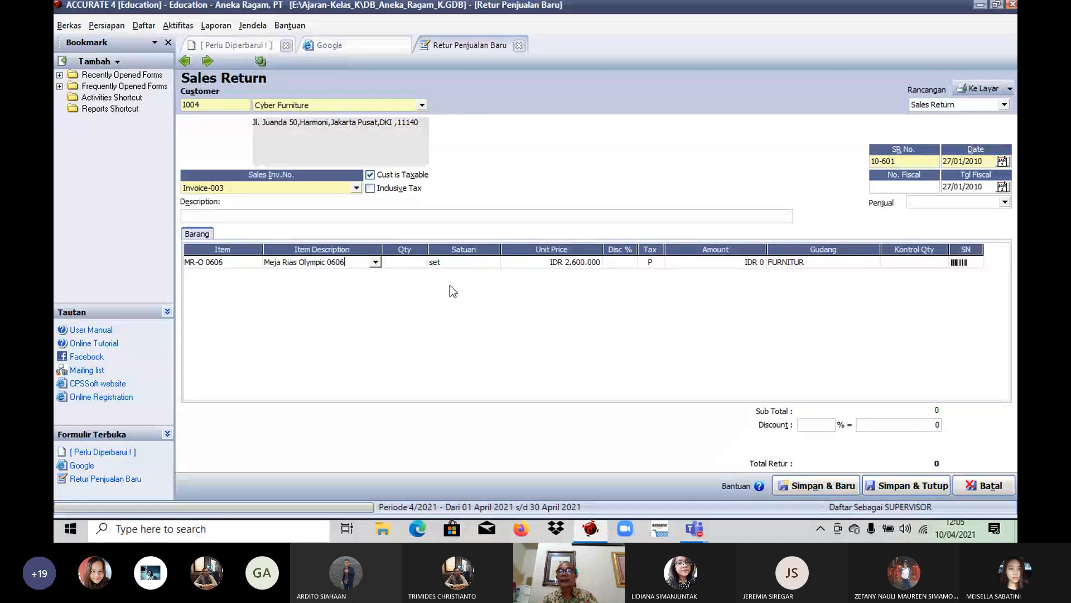
Step: Set the returned quantity of Meja Rias Olympic 0606 to 1 and complete its item line
key(Tab)
text(1)
key(Tab)
key(Tab)
key(Tab)
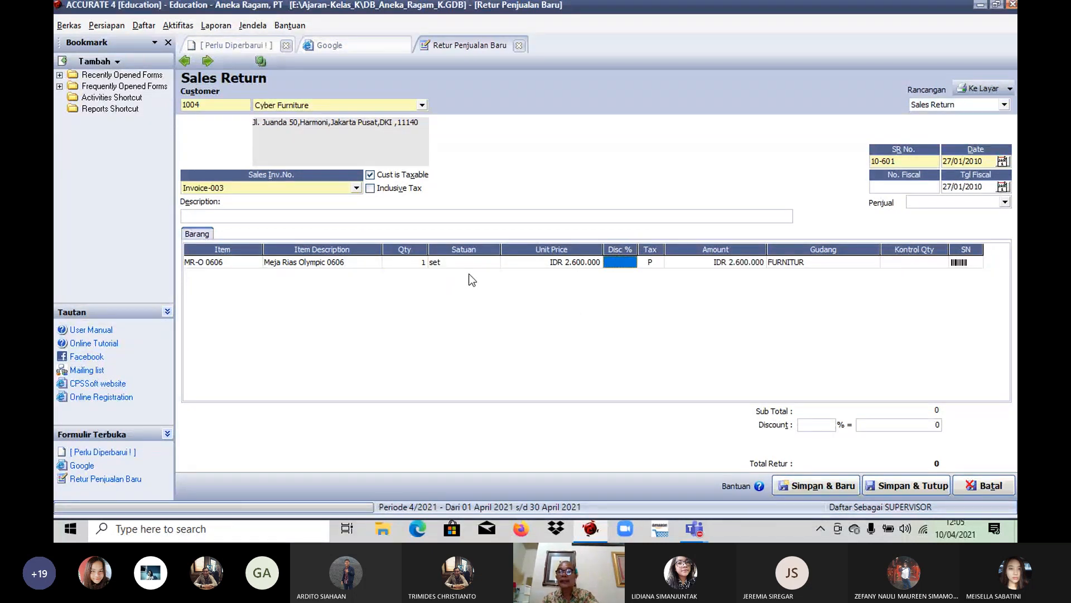
key(Tab)
key(Tab)
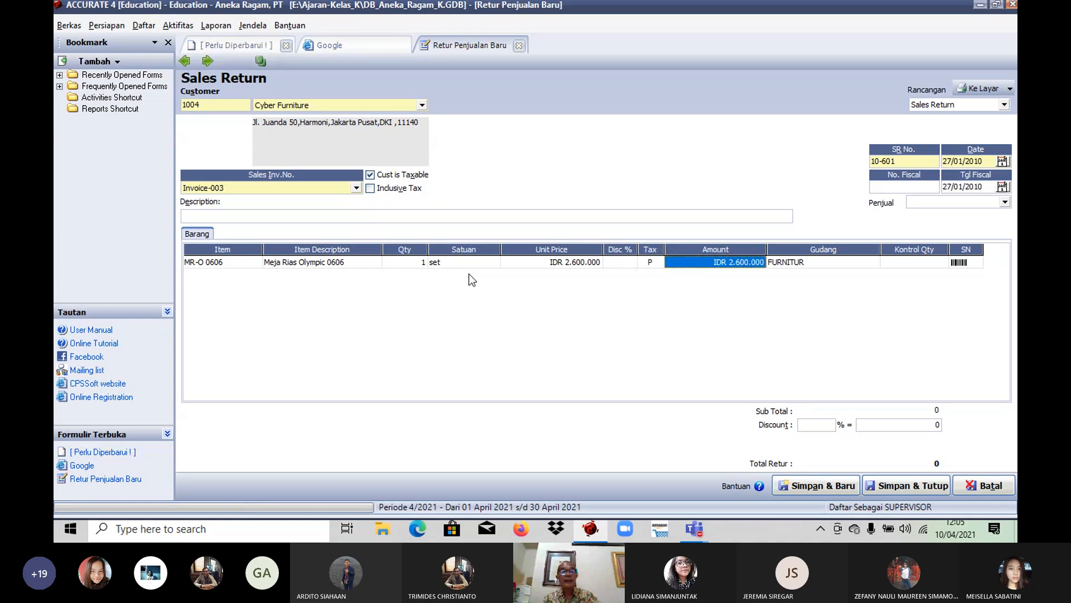
key(Tab)
key(Tab)
key(Tab)
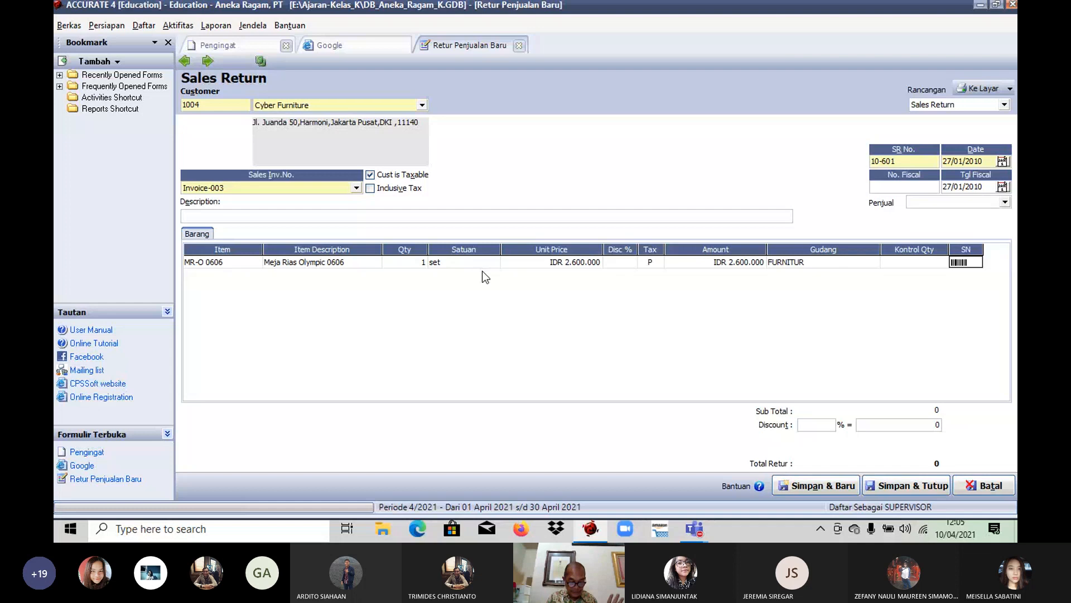
key(Tab)
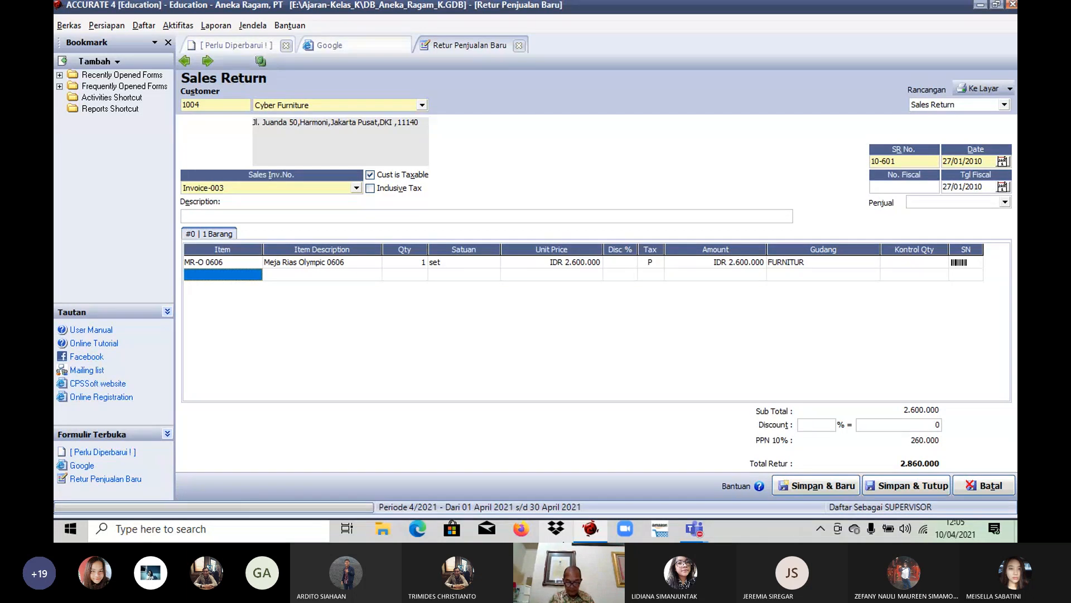
Step: Save and close Cyber Furniture's sales return, agreeing to continue without a salesperson (Penjual)
key(Up)
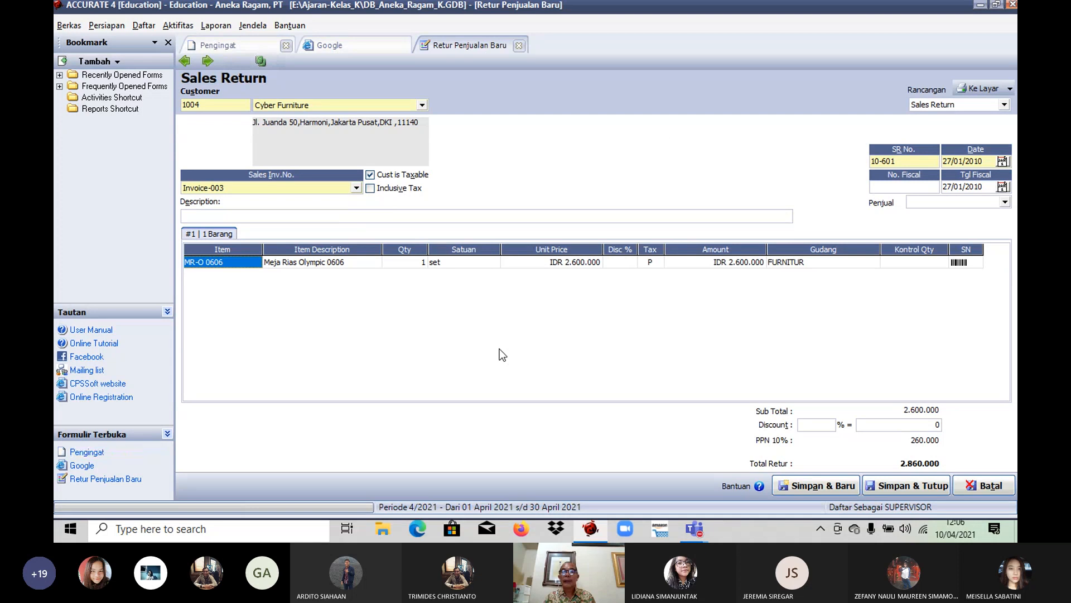
click(896, 487)
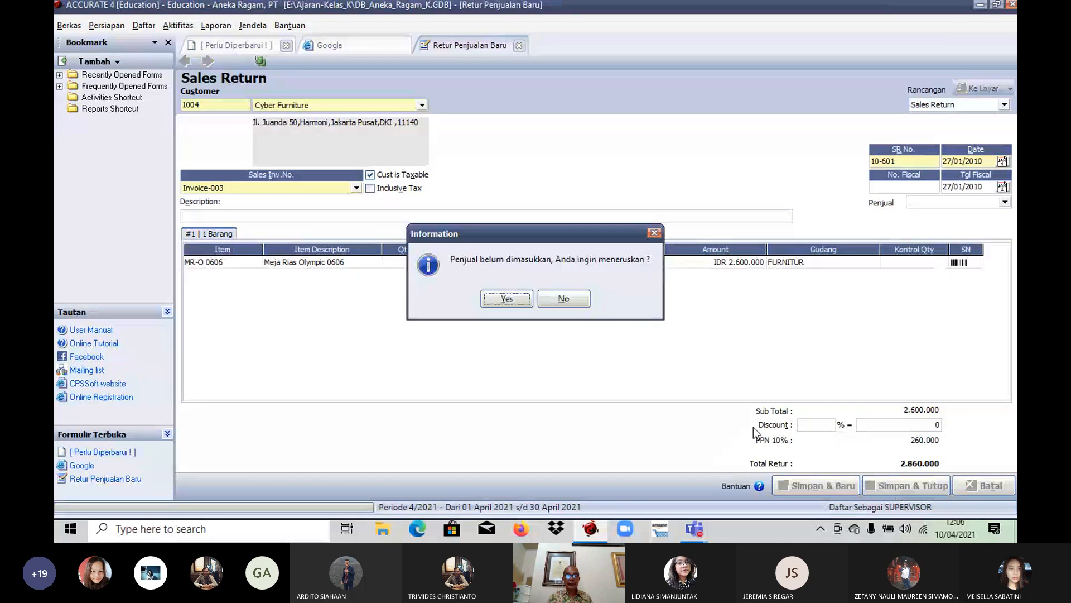
click(506, 298)
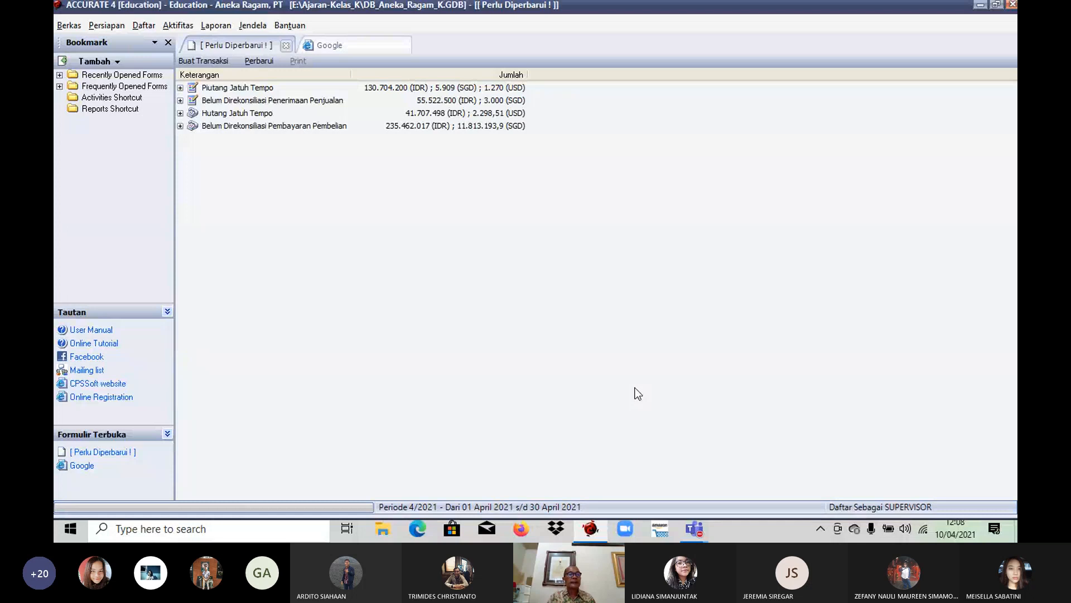
Step: Create a new customer receipt (Penerimaan Penjualan) from Cyber Furniture with payment date 28/01/2010
click(177, 25)
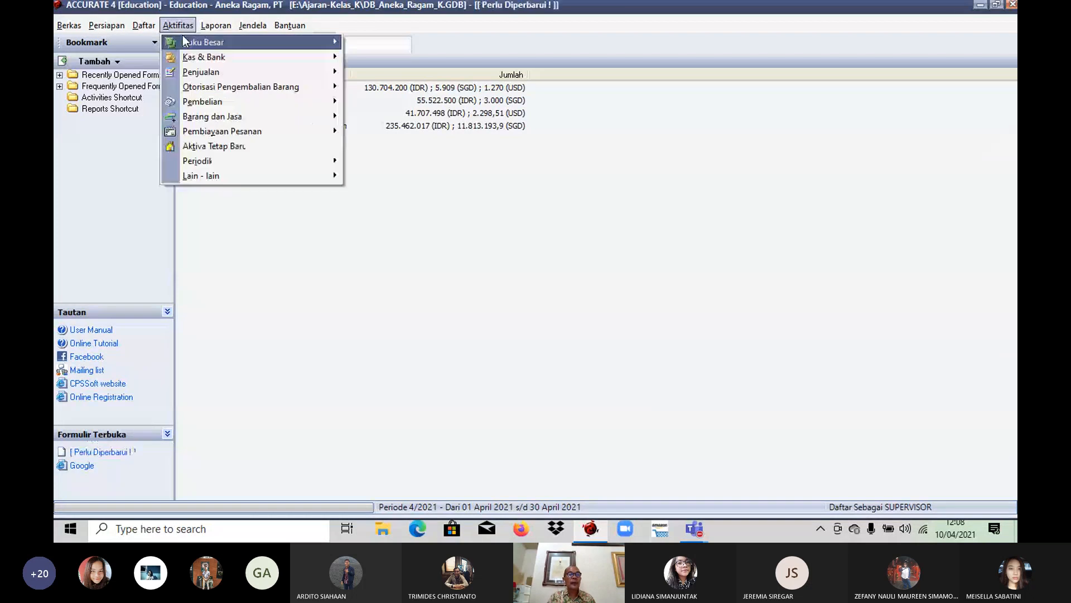
mouse_move(242, 73)
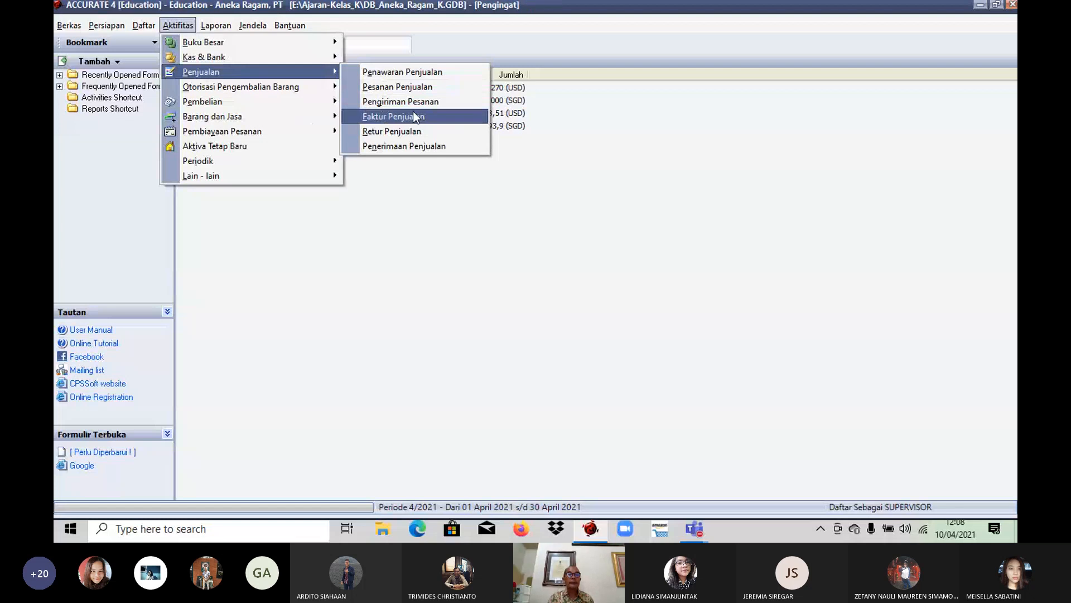
click(429, 145)
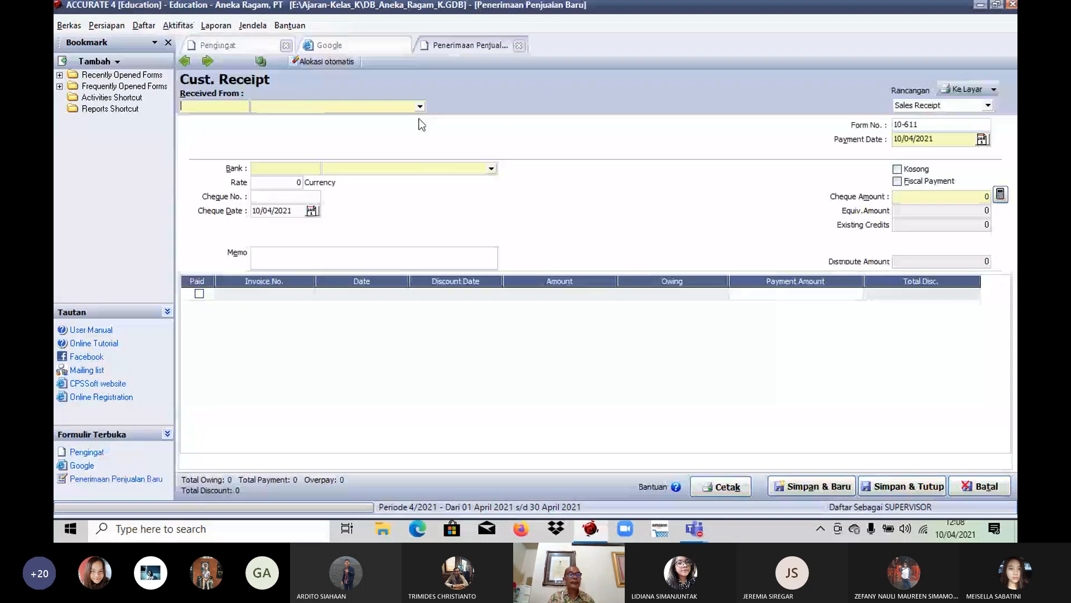
click(420, 107)
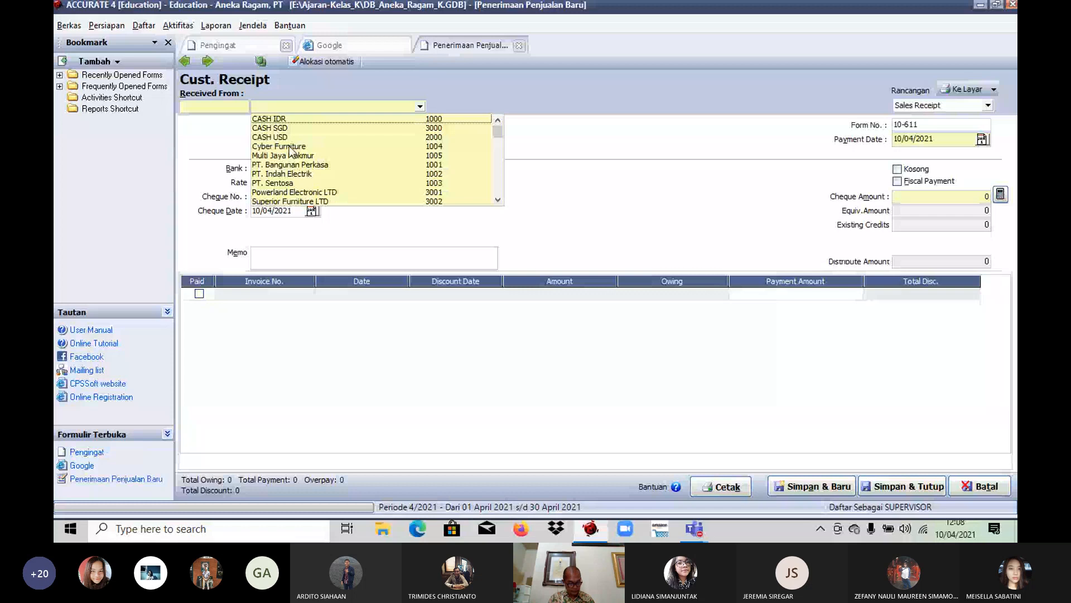
click(290, 146)
click(895, 140)
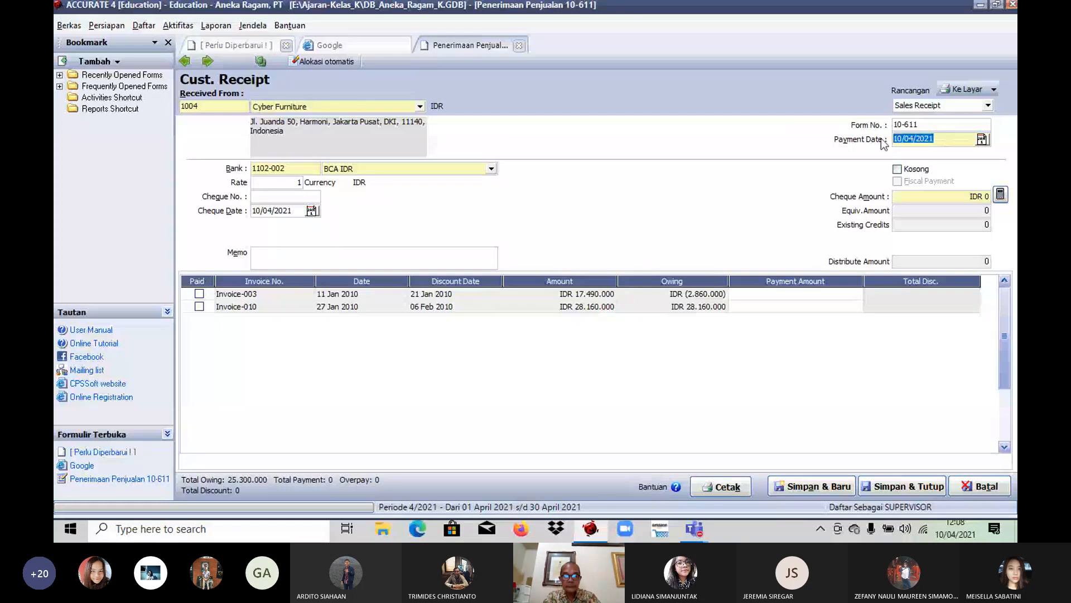
text(28/01/2010)
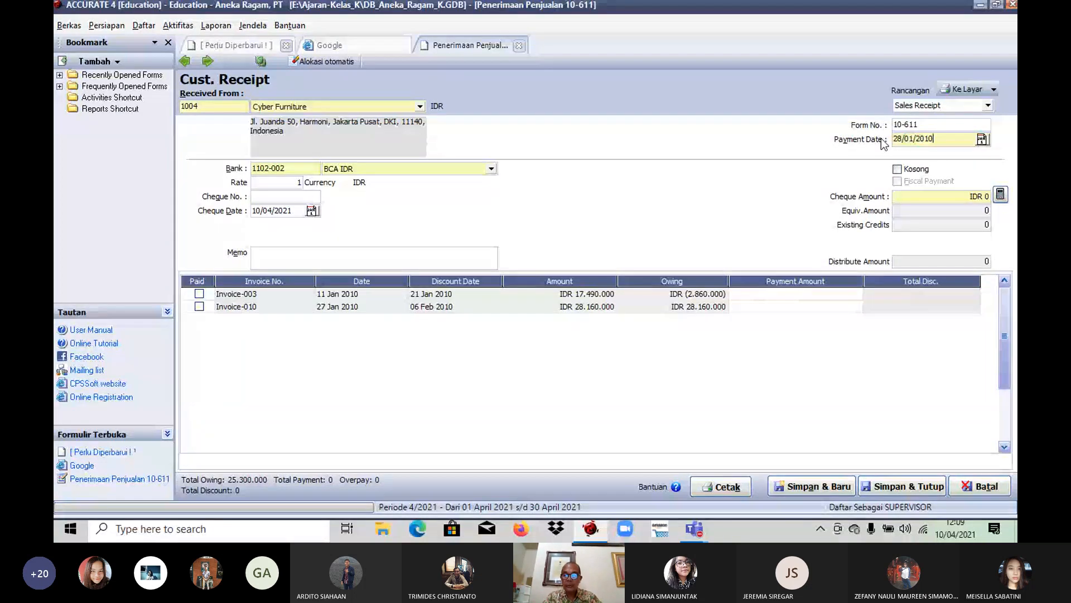
key(Tab)
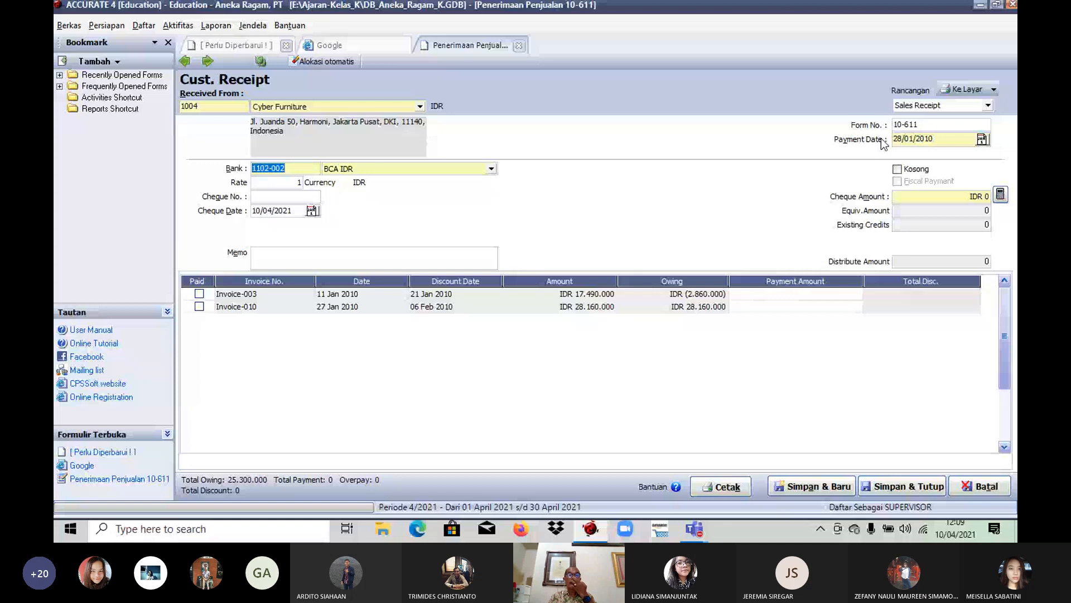
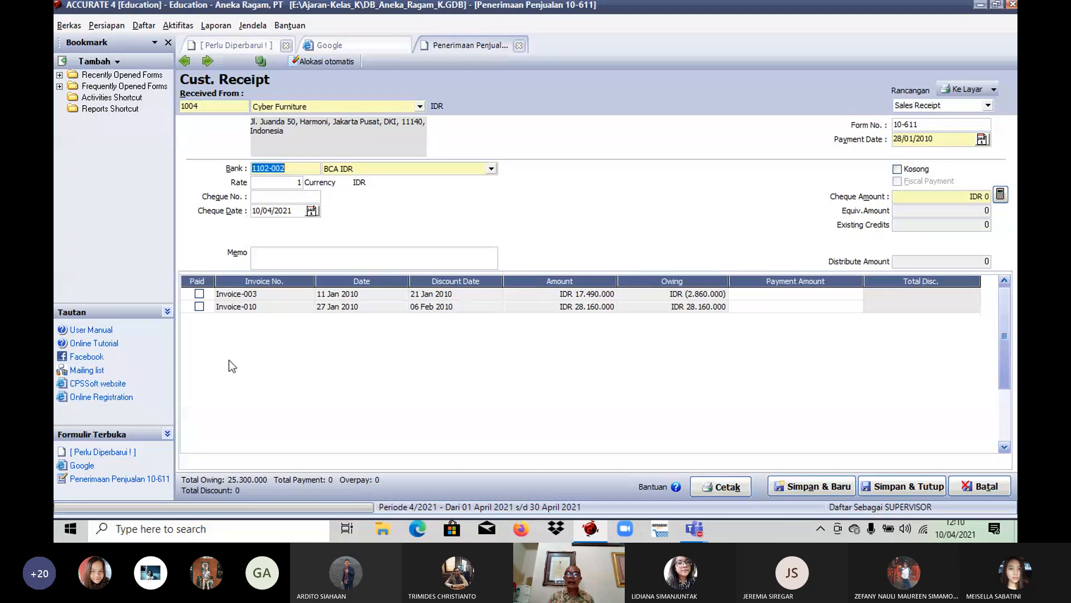
Step: Mark Invoice-003 and Invoice-010 as paid on the receipt, and enter cheque number 992 with cheque date 02/02/2010
click(199, 296)
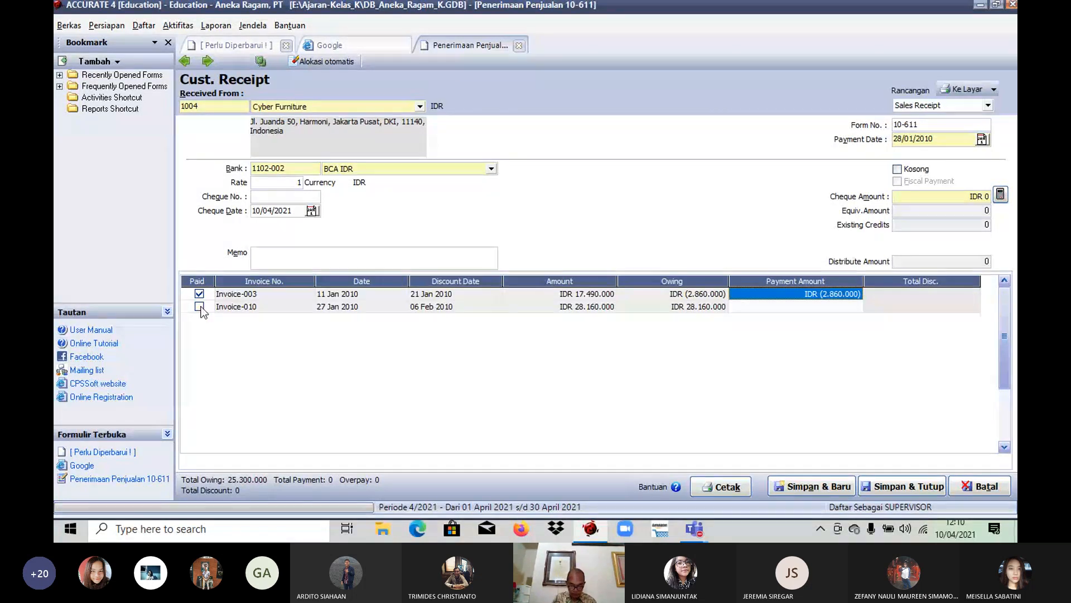
click(200, 307)
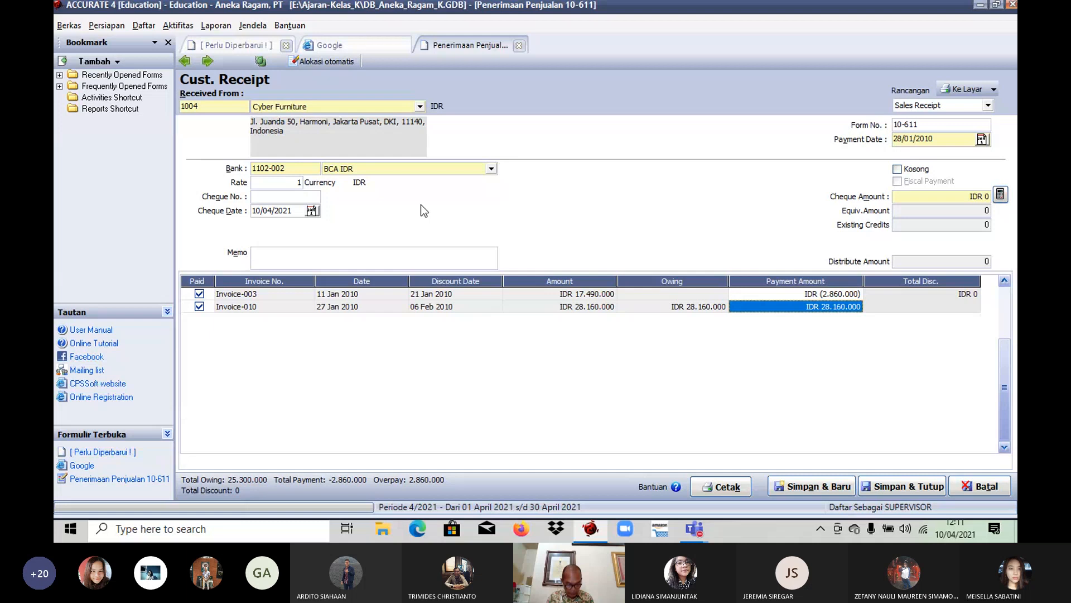
click(273, 197)
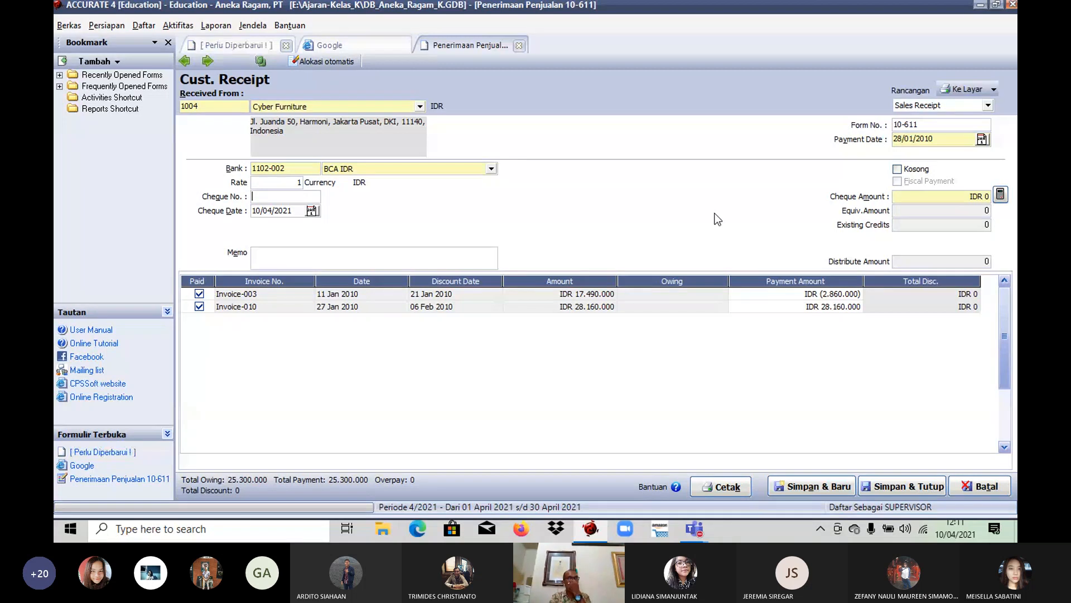
text(99)
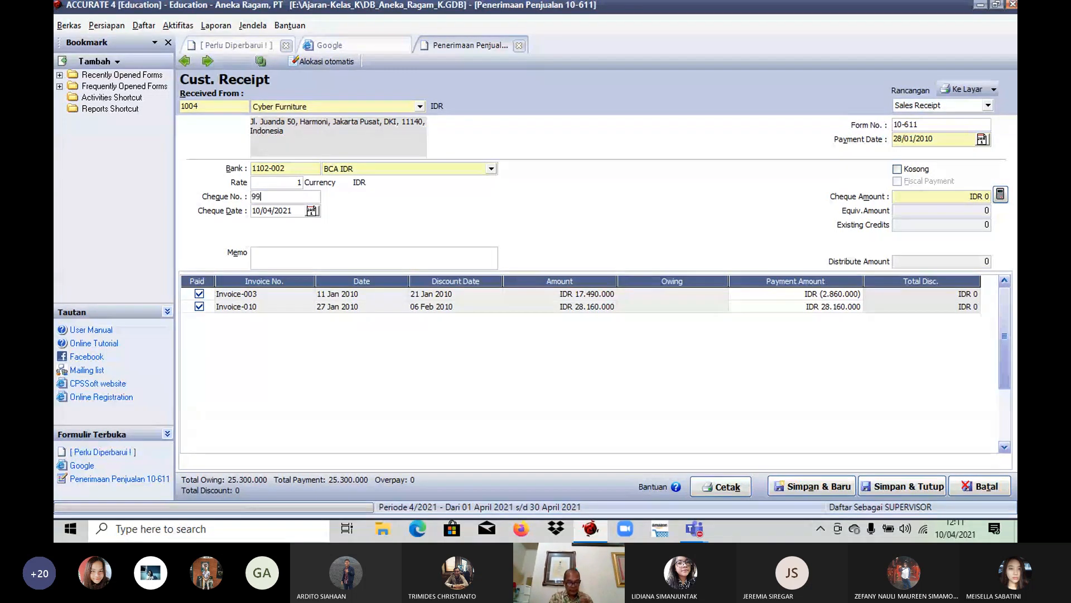
text(2)
key(Tab)
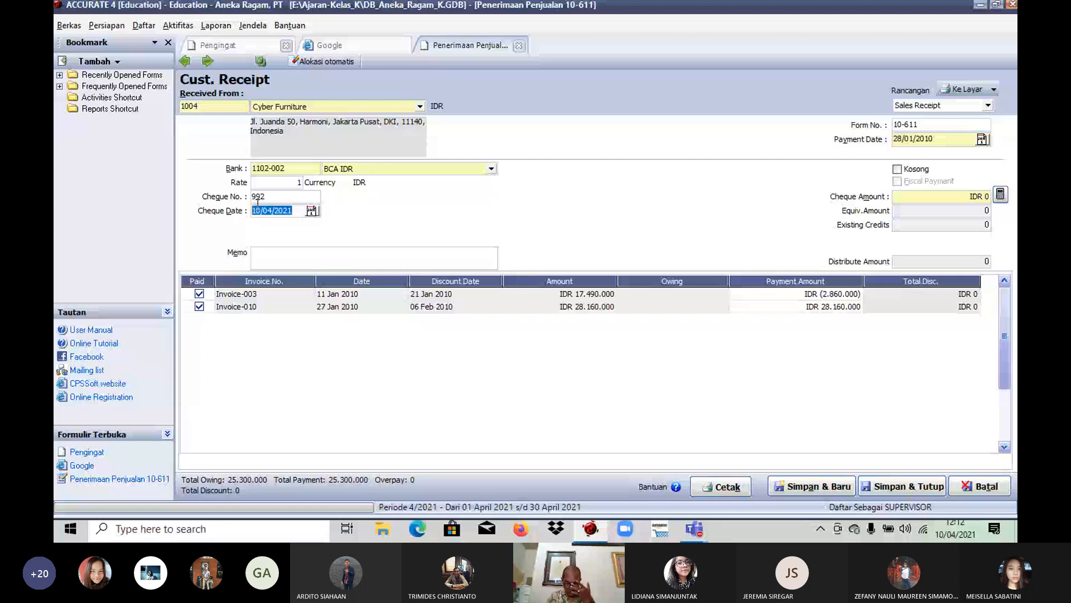
text(02/02/2010)
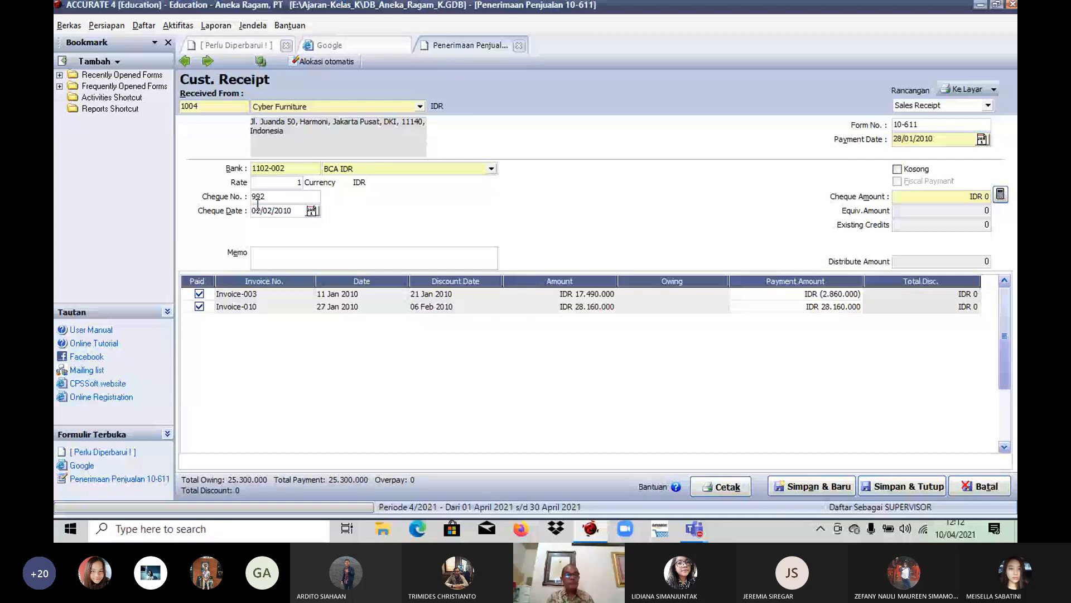
key(Tab)
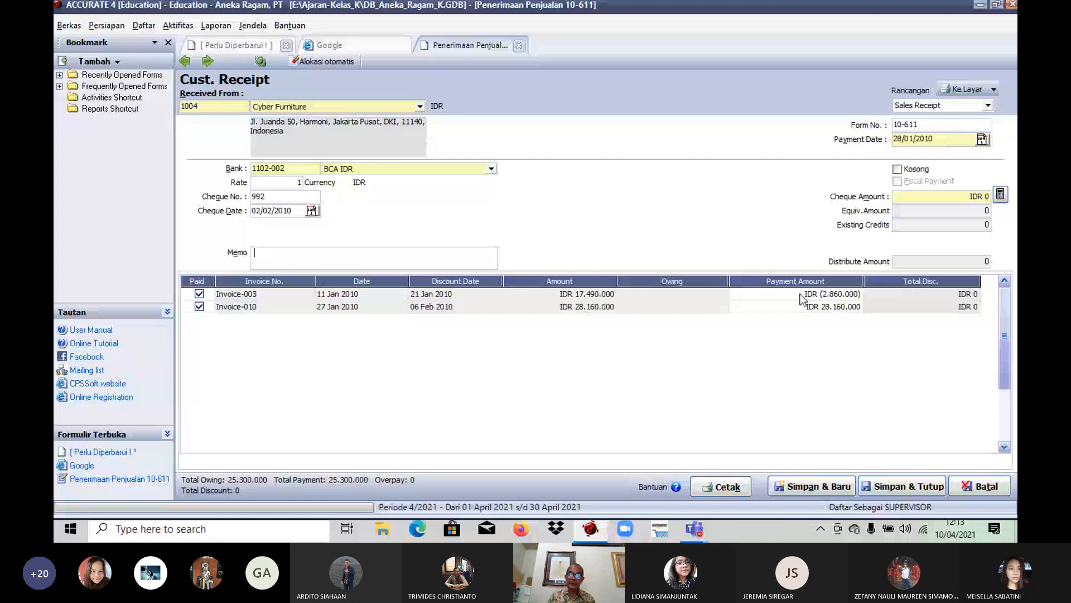
Step: Set Invoice-010's payment amount to IDR 12.000.000, calculate the cheque amount from the payments, and save and close the receipt
click(786, 309)
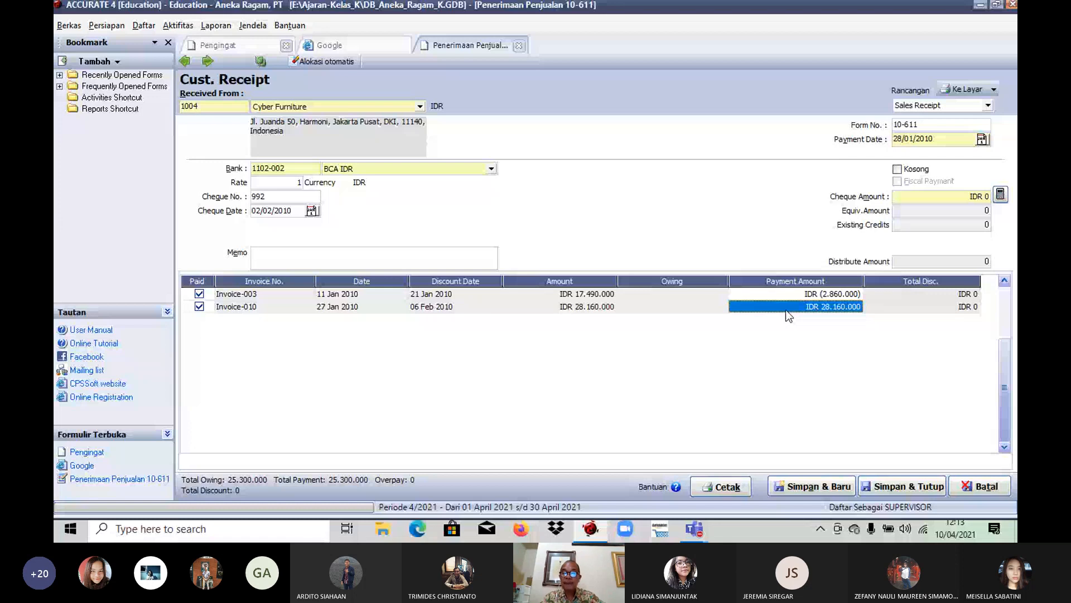
text(12000000)
key(Return)
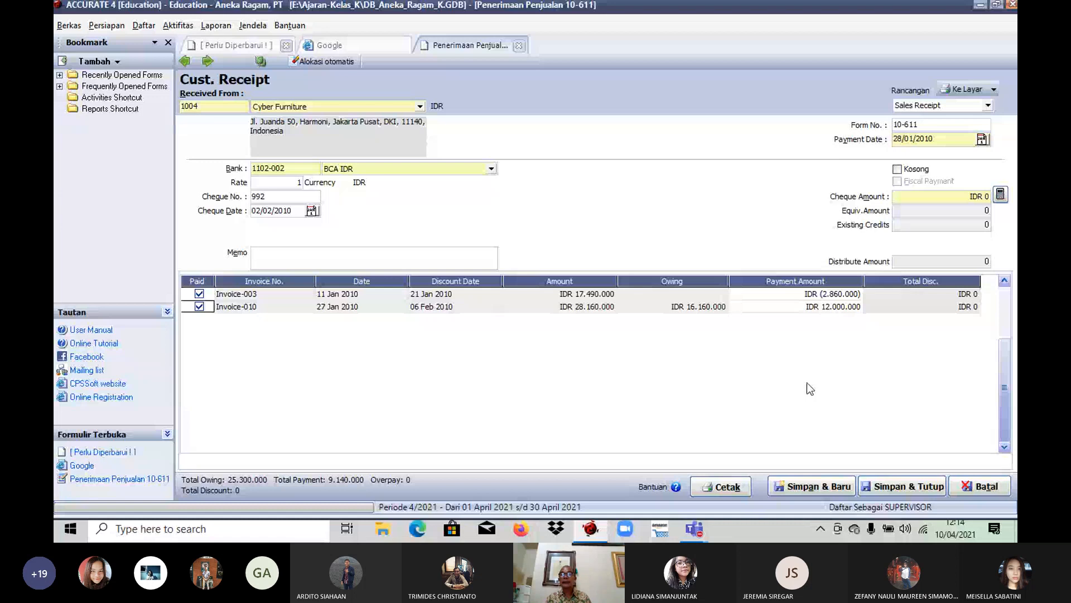
click(1002, 195)
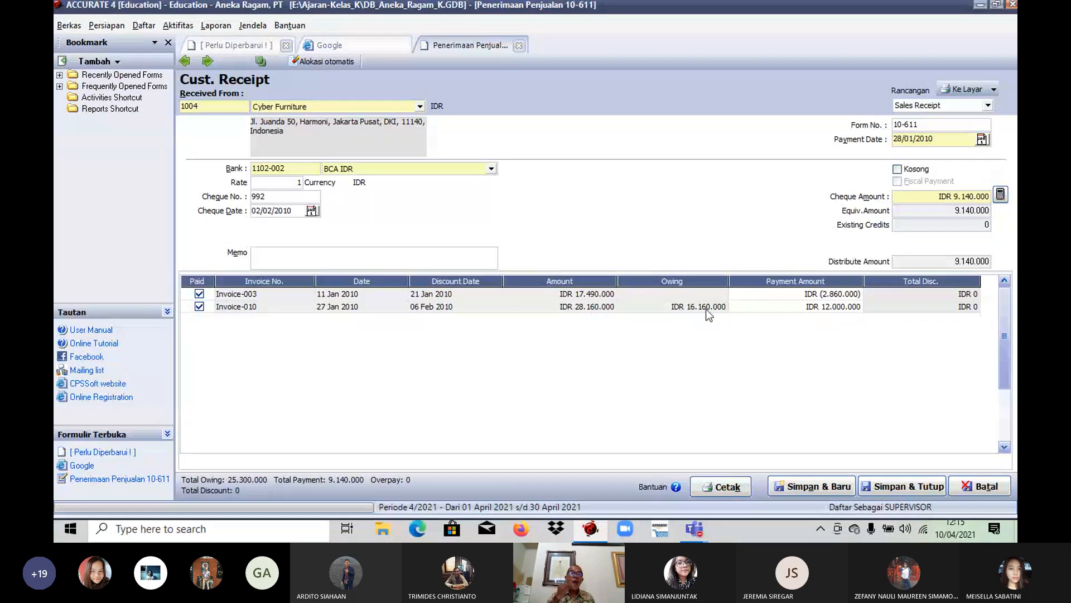
click(897, 494)
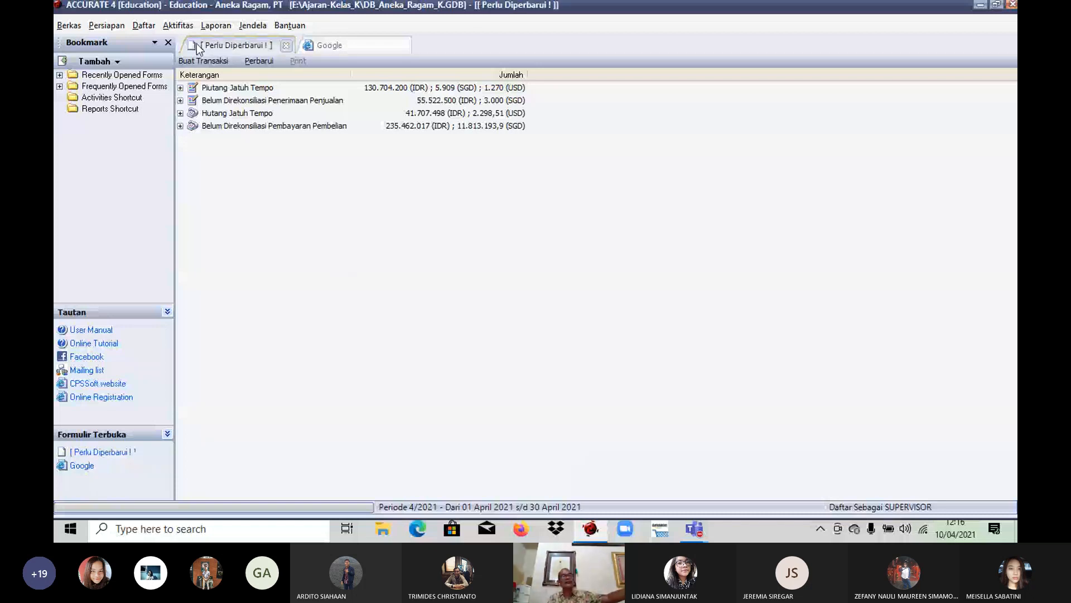
click(179, 27)
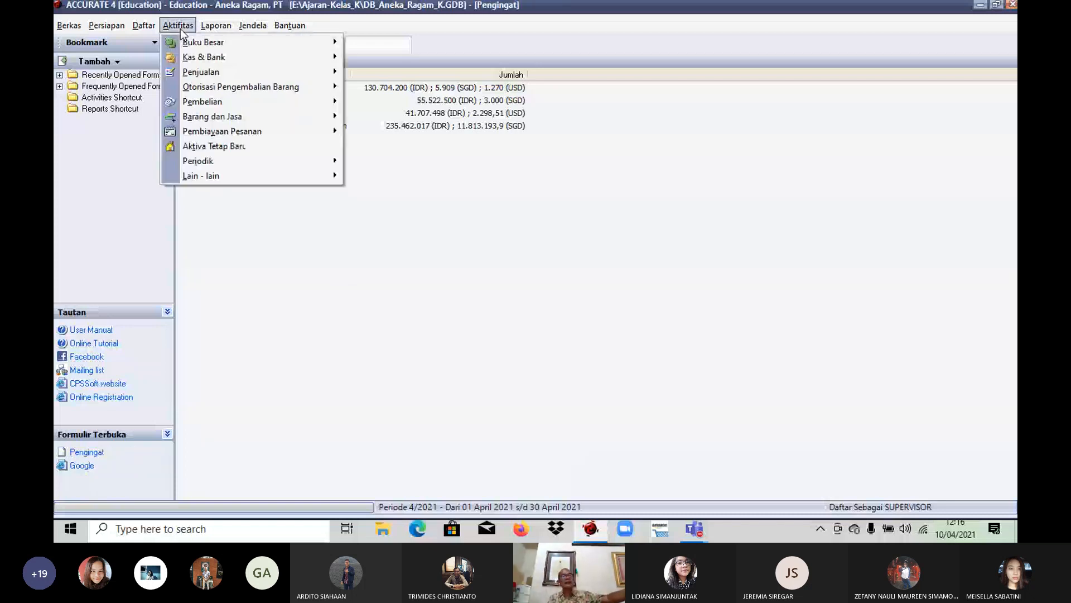
click(548, 210)
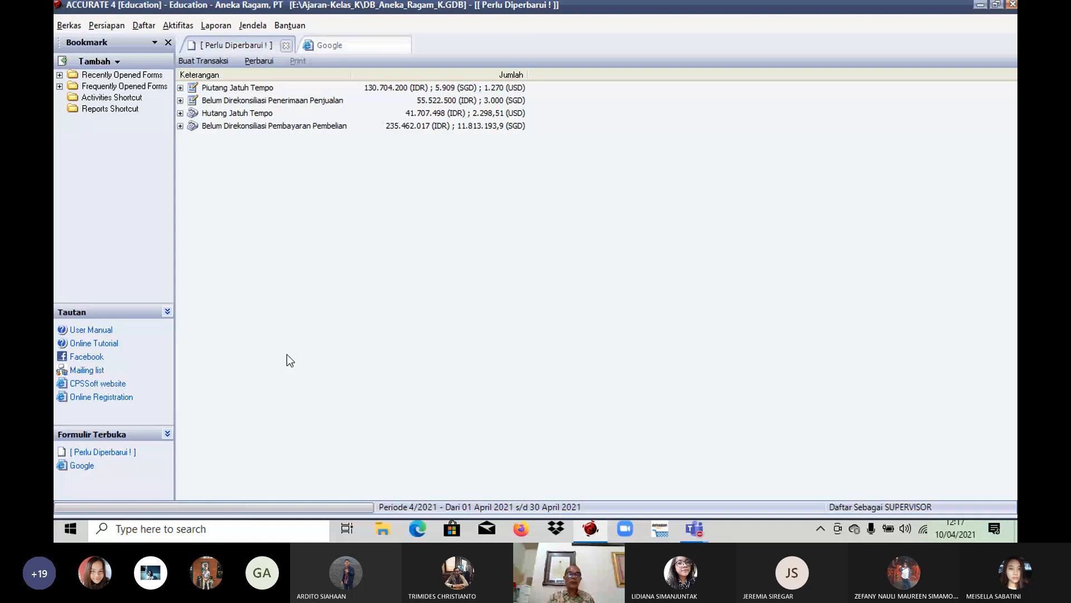
Step: Display the list of customer receipts (Penerimaan Penjualan) with its date filter turned off
click(144, 25)
mouse_move(172, 122)
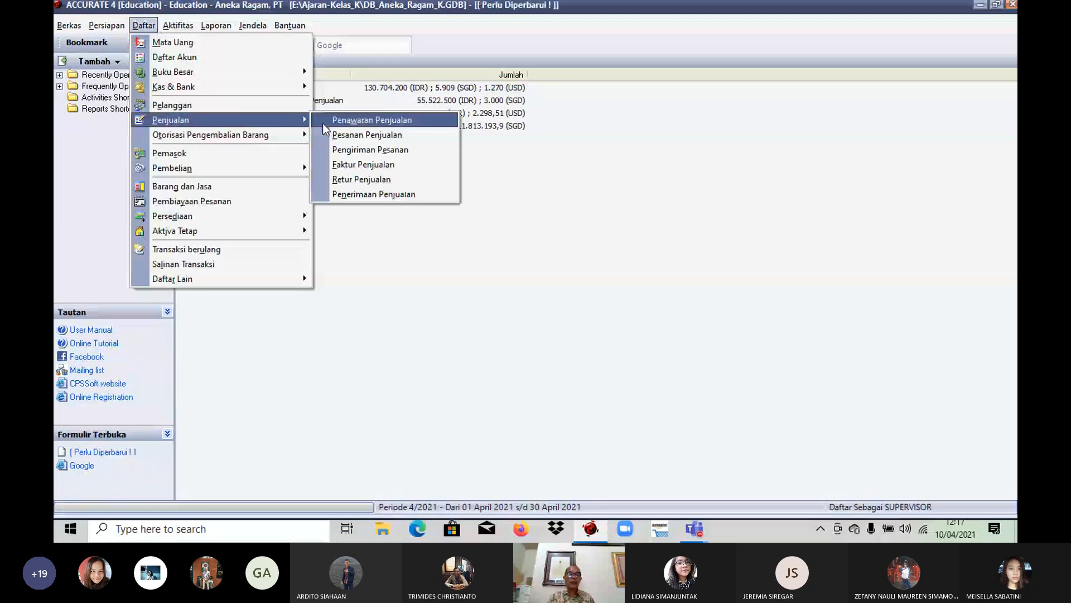
click(374, 194)
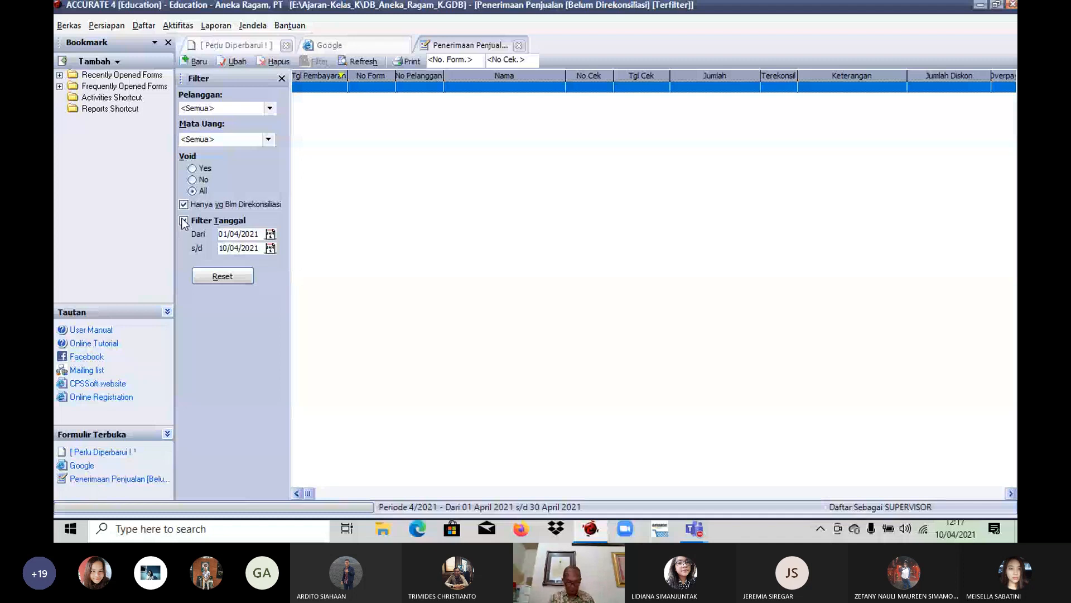
click(183, 221)
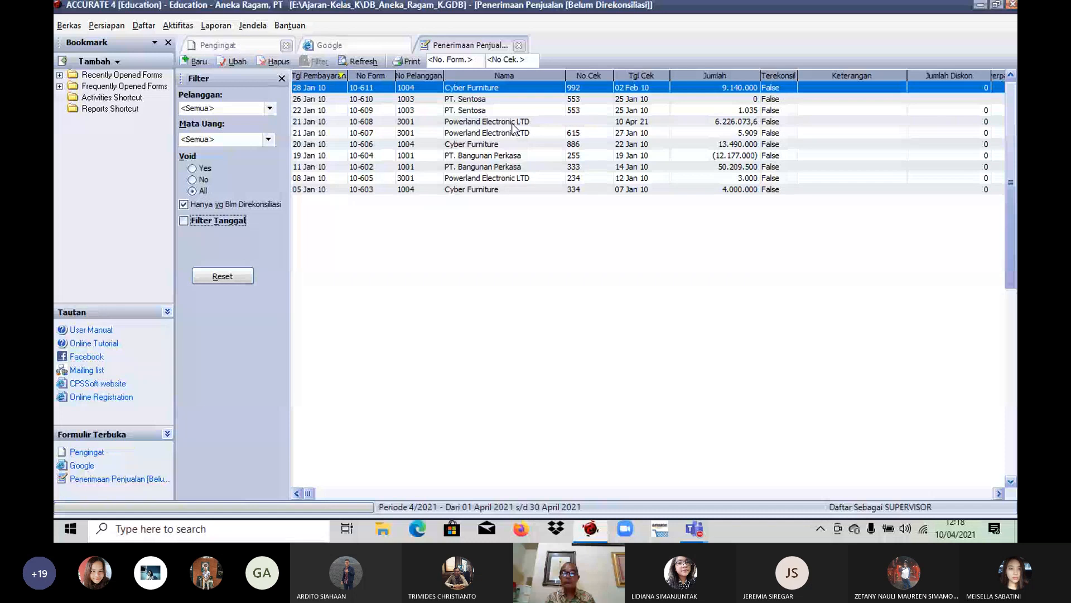
Step: Examine Powerland Electronic LTD's receipts 10-608 and 10-607 for Invoice-001 and return to the receipts list
double_click(513, 122)
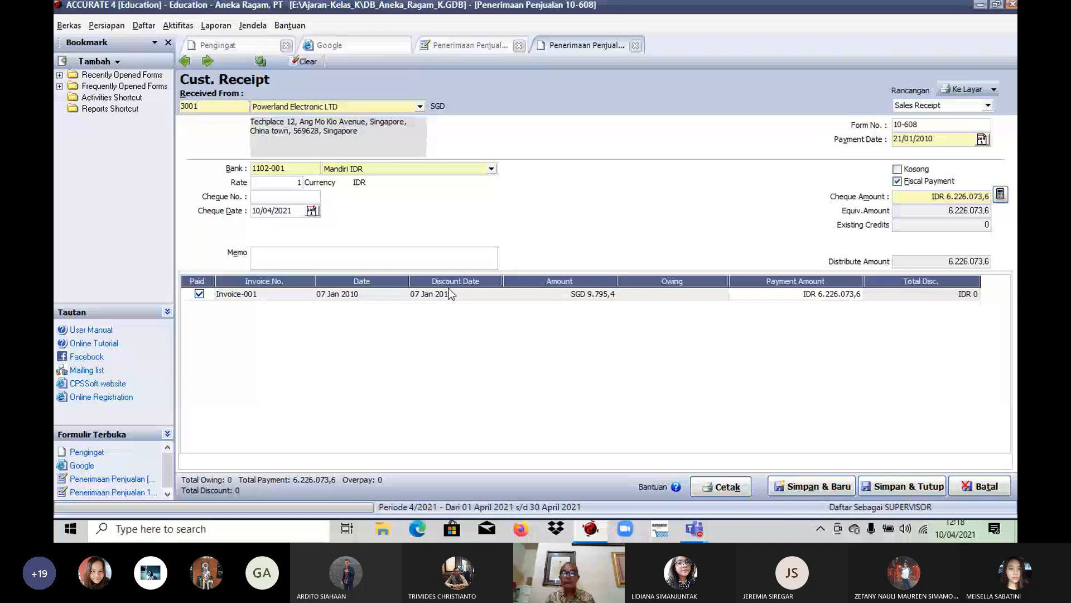
click(971, 490)
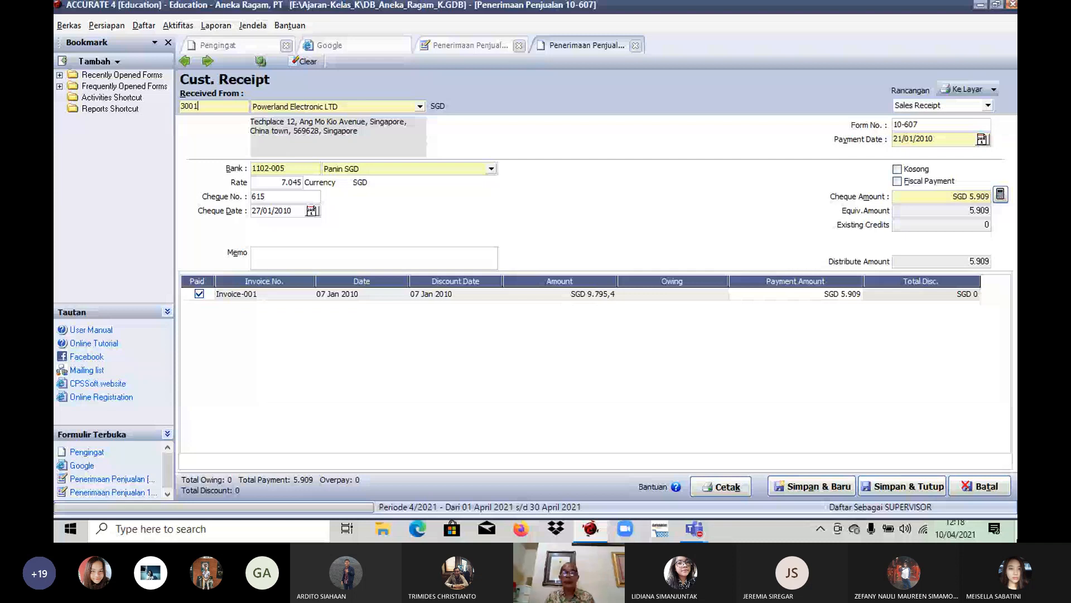
click(902, 486)
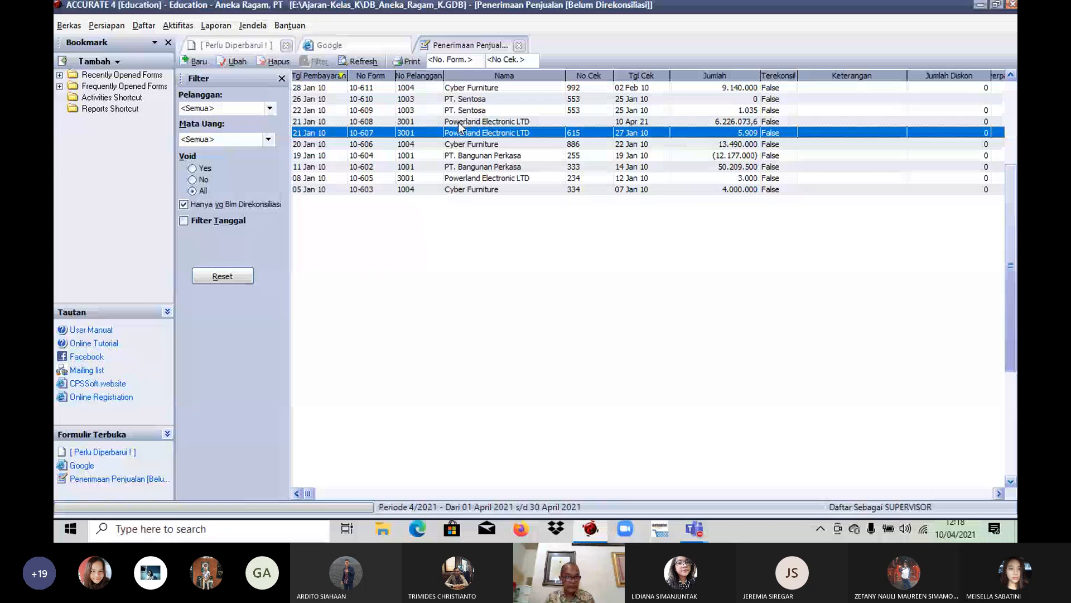
double_click(459, 122)
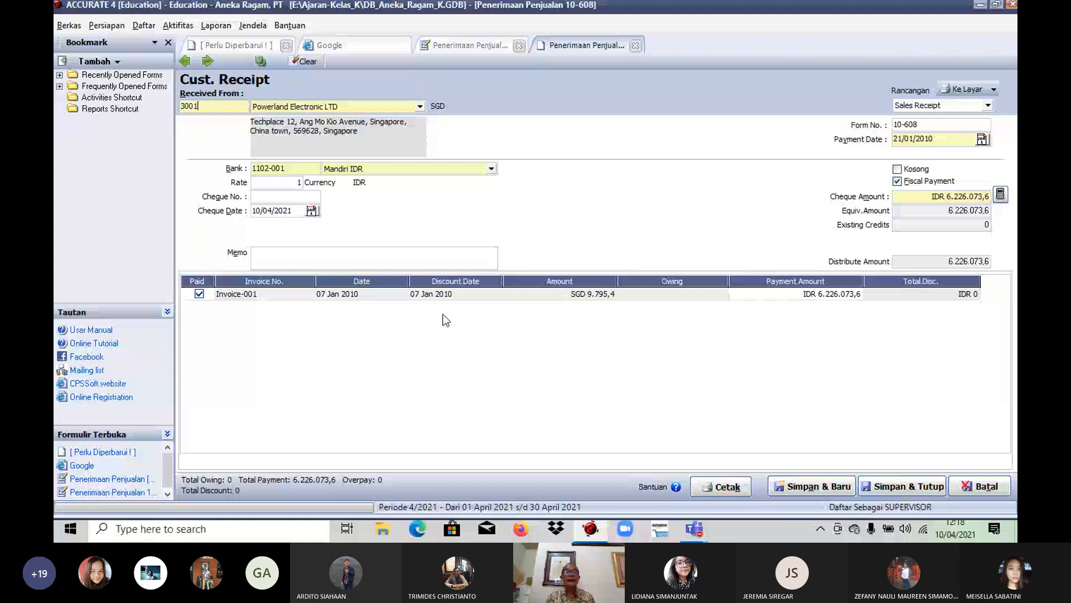
key(Escape)
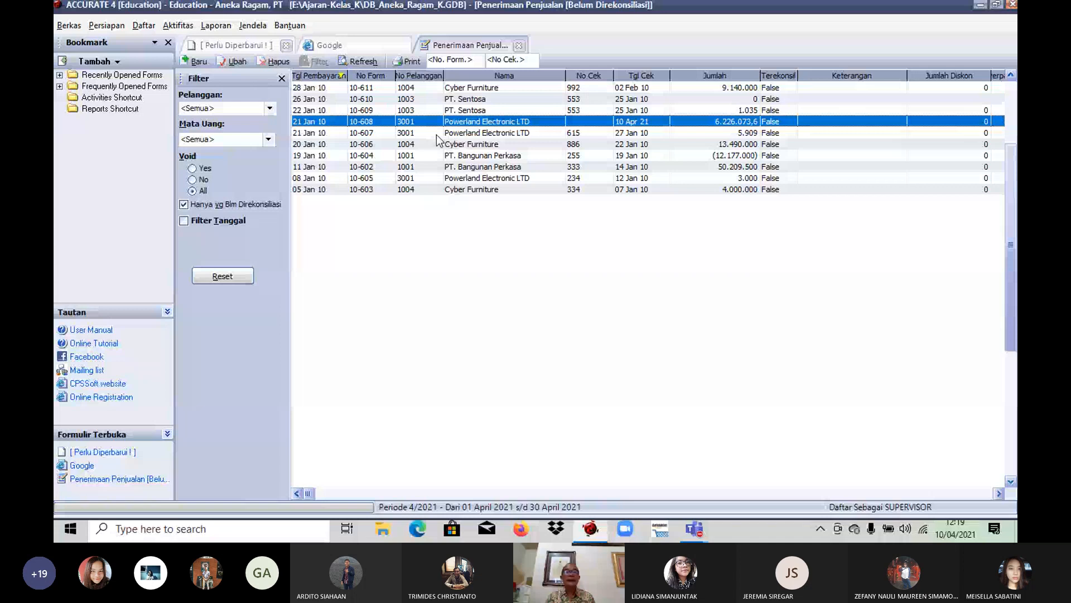
Step: Open Powerland Electronic LTD's receipt 10-607, change its form number to 10-605, and void it (Kosong), confirming the removal of its paid invoices
double_click(437, 134)
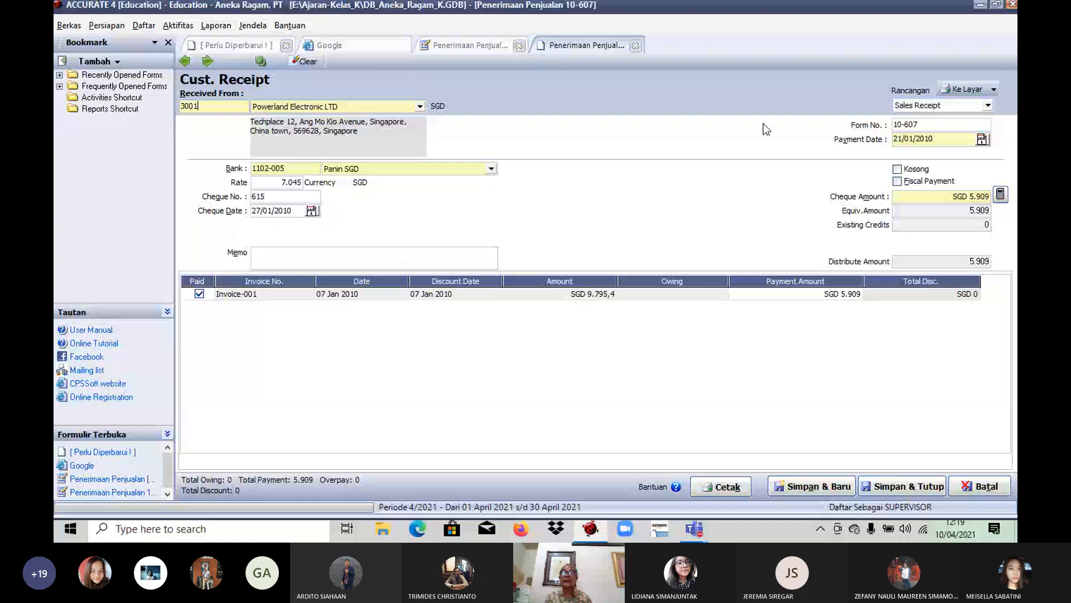
click(928, 122)
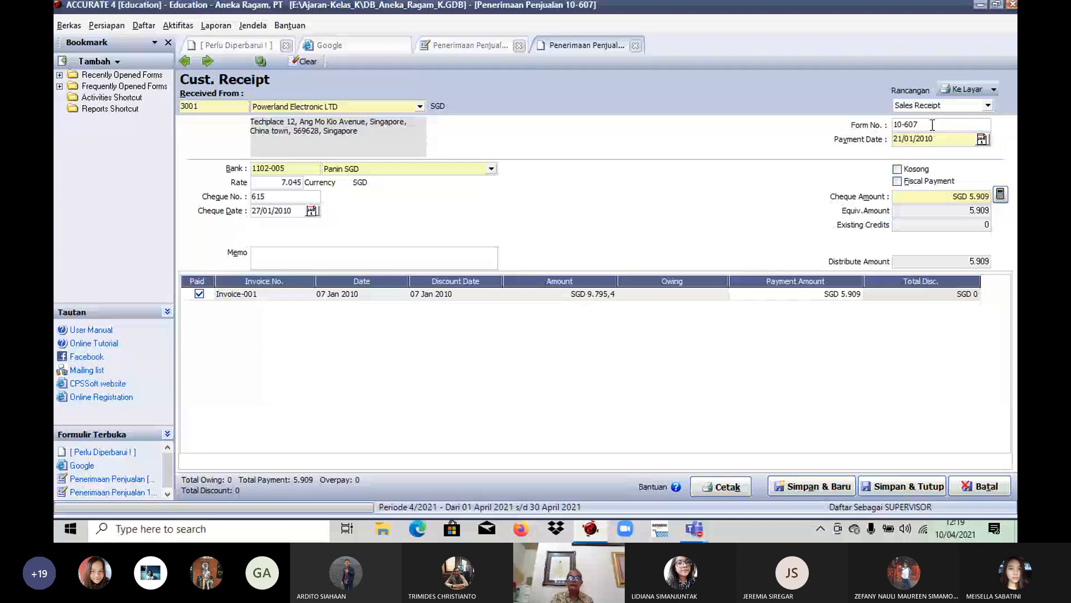
key(BackSpace)
text(5)
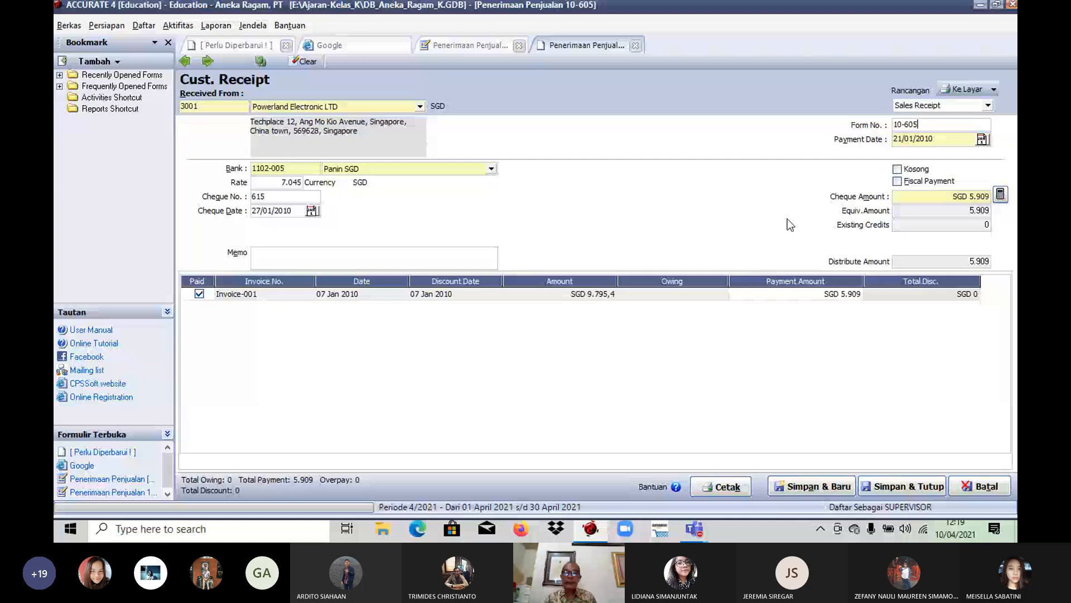
click(898, 169)
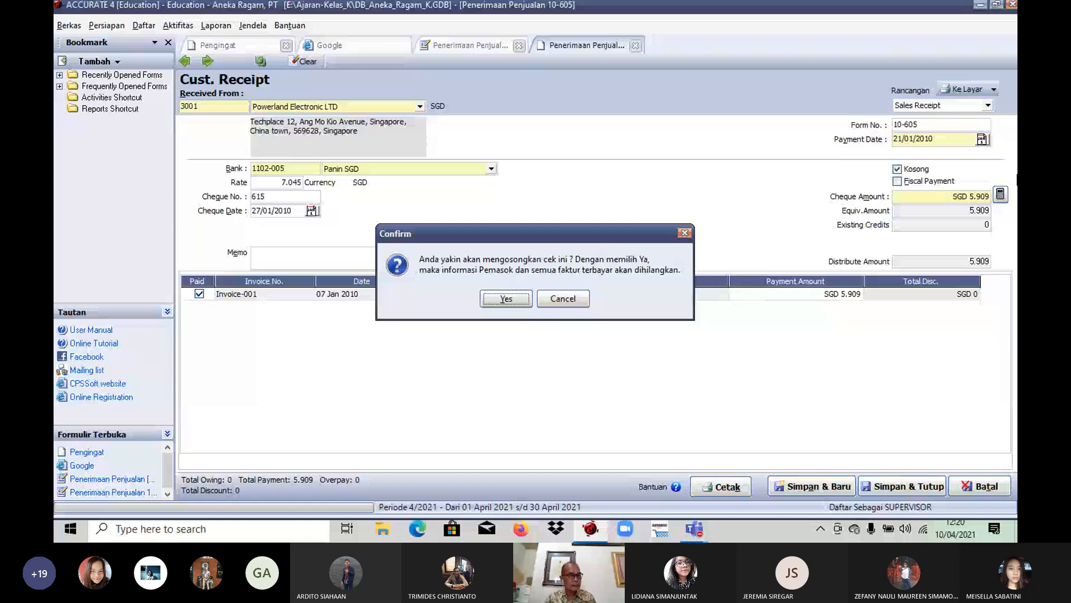
key(Return)
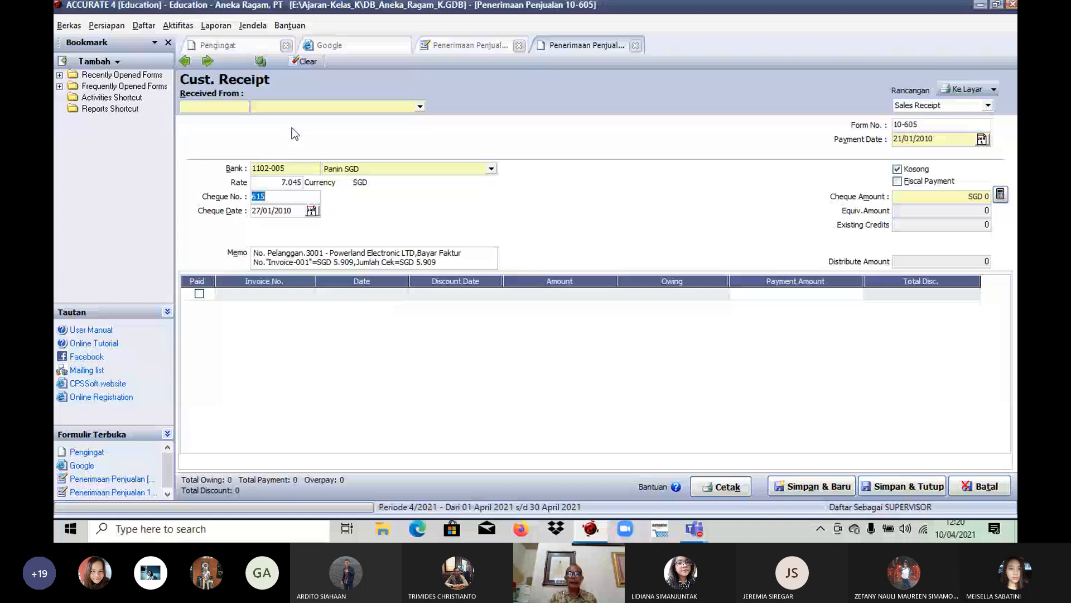
Step: Try to save the voided receipt, restore its form number to 10-607, and save and close it
click(909, 489)
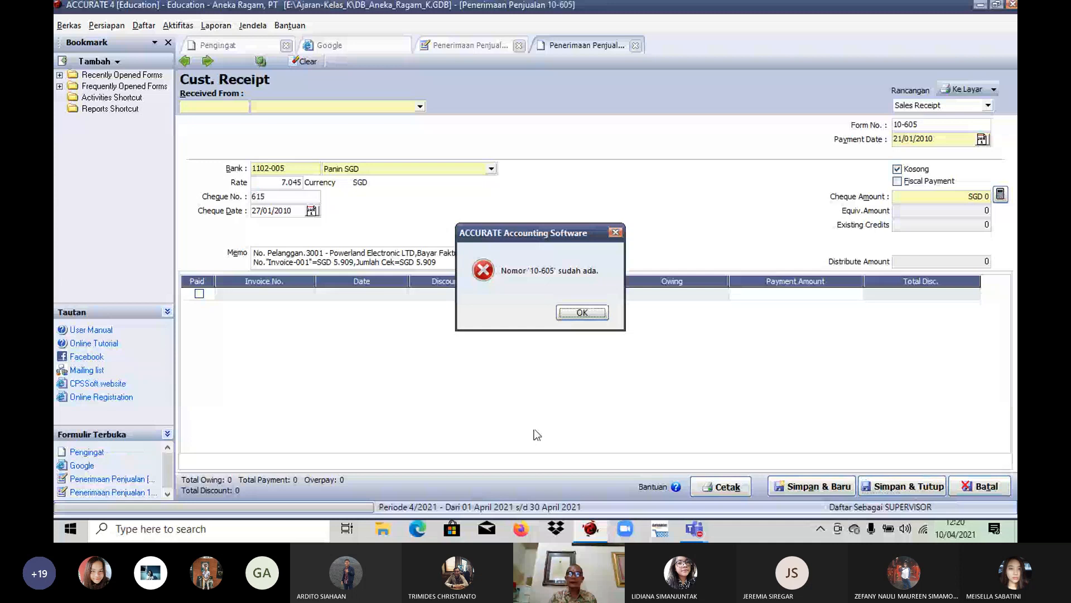
key(Return)
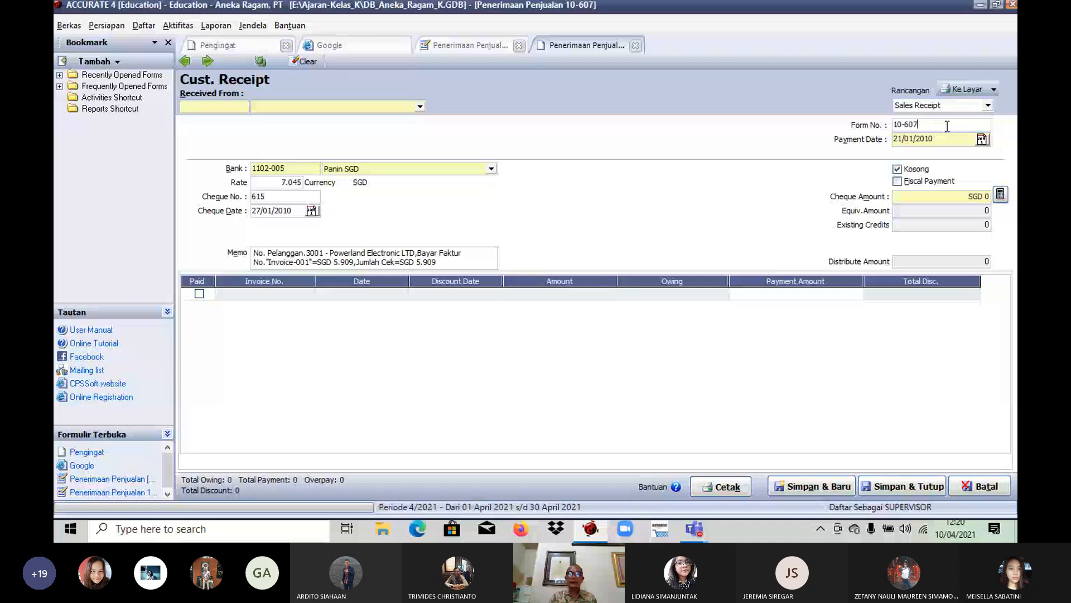
click(902, 486)
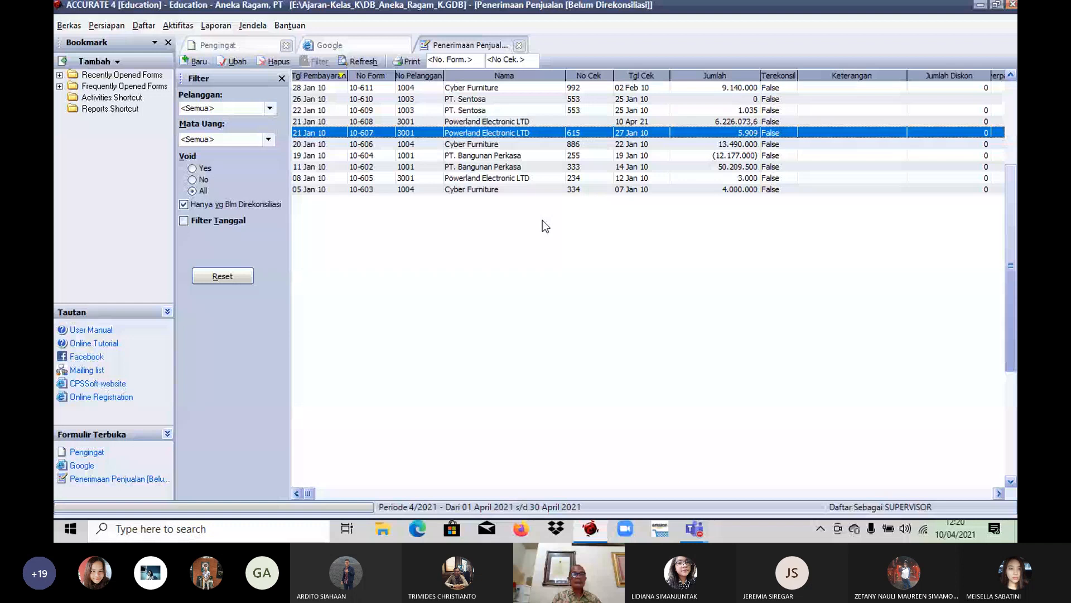
Step: Close the receipts list, list all sales invoices (Faktur Penjualan) without the unpaid-only and date filters, and inspect Powerland Electronic LTD's Invoice-001
double_click(406, 134)
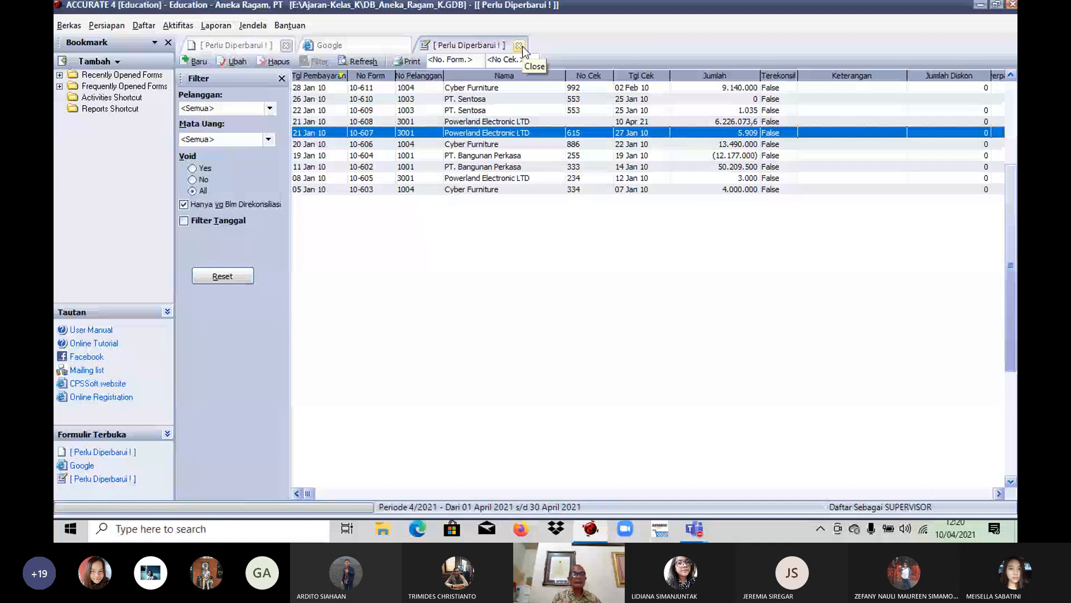
click(520, 46)
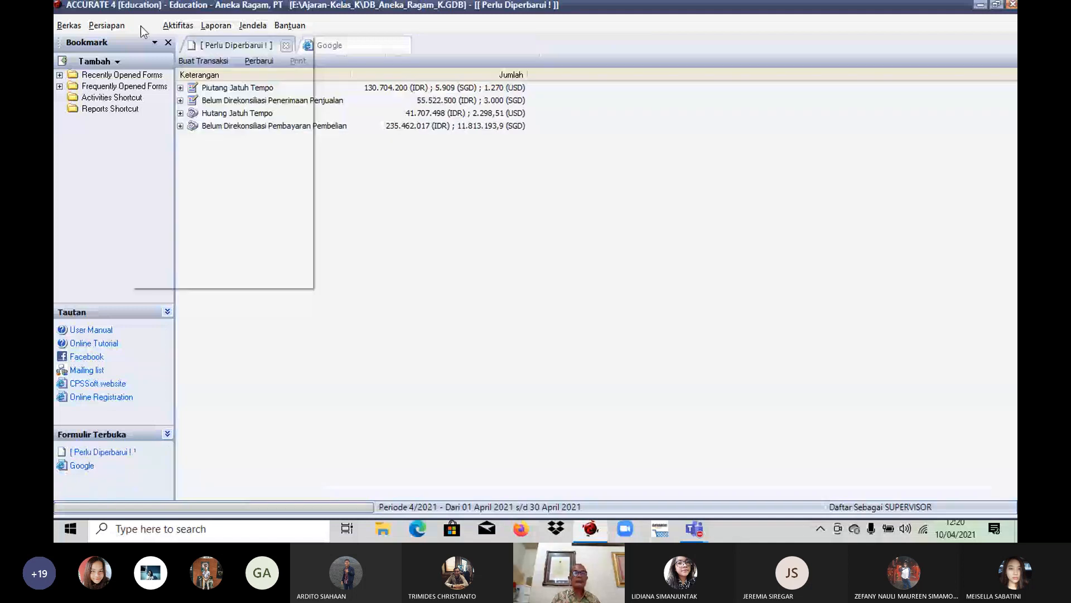
click(353, 170)
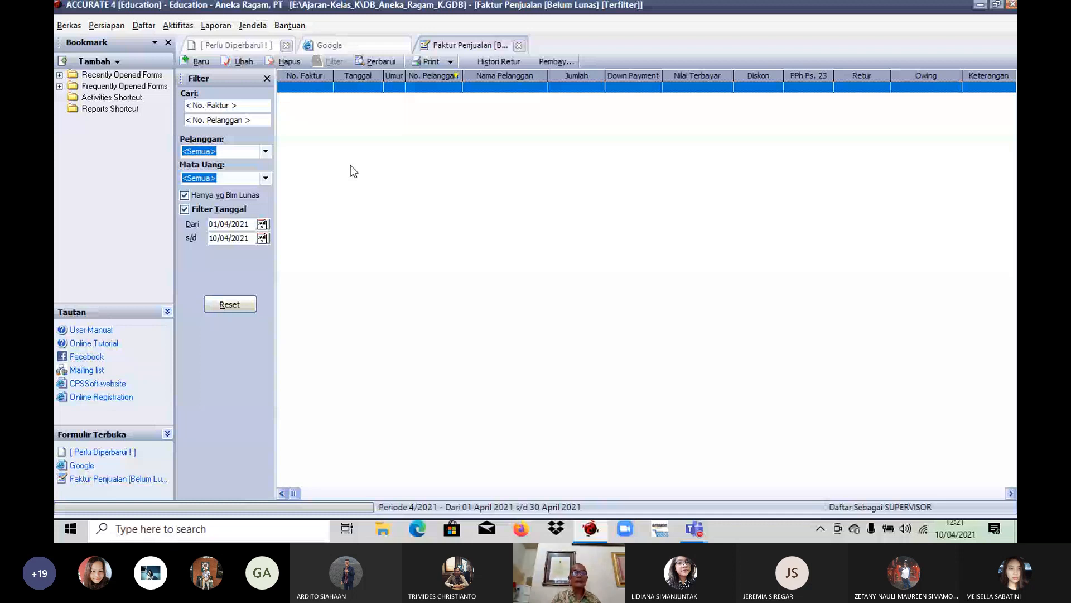
click(195, 210)
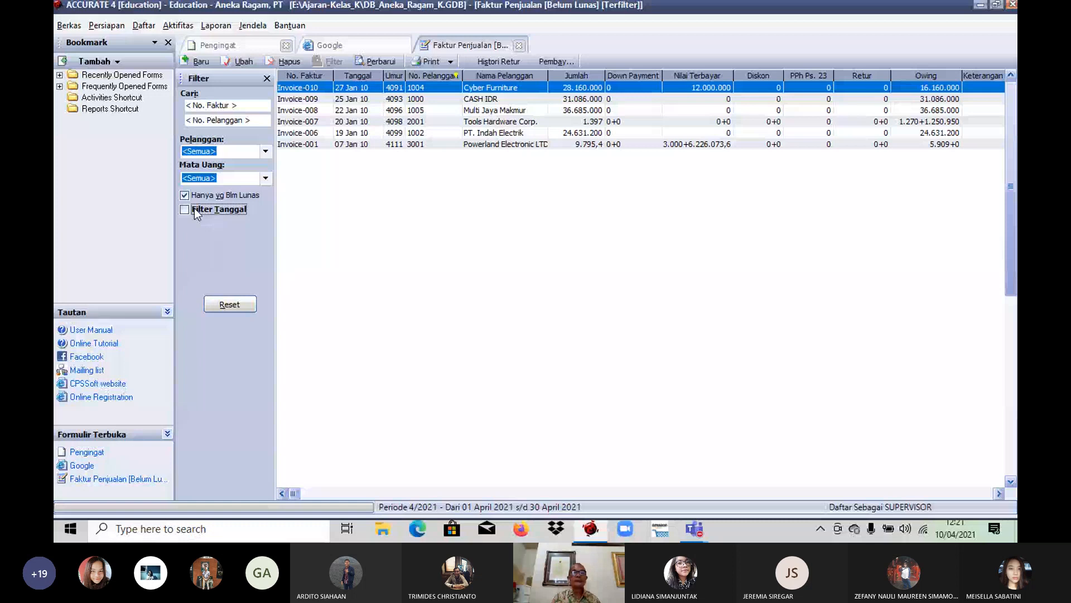
click(188, 195)
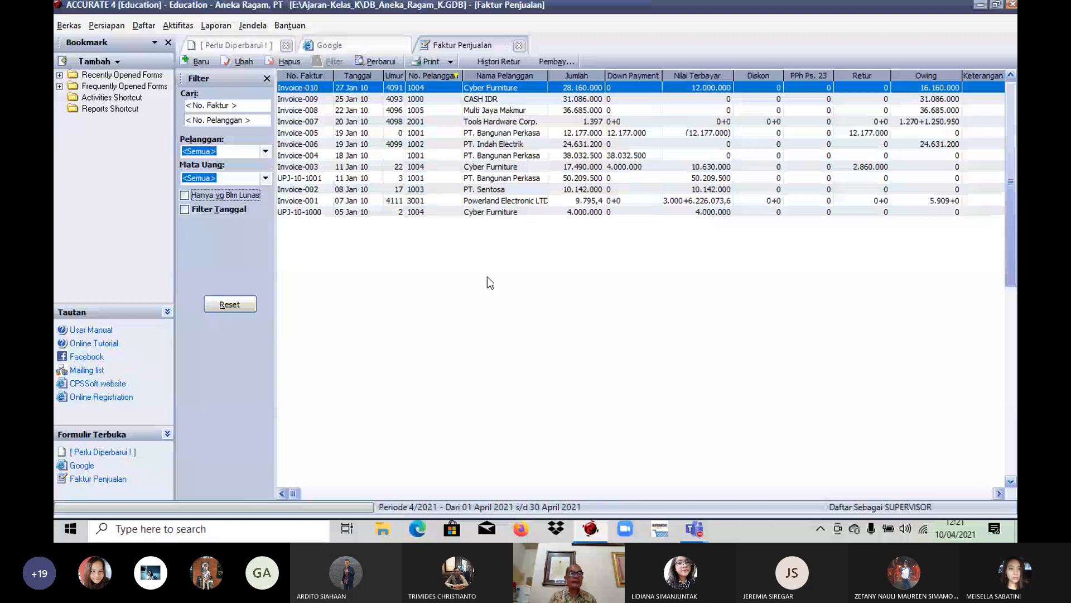
double_click(506, 201)
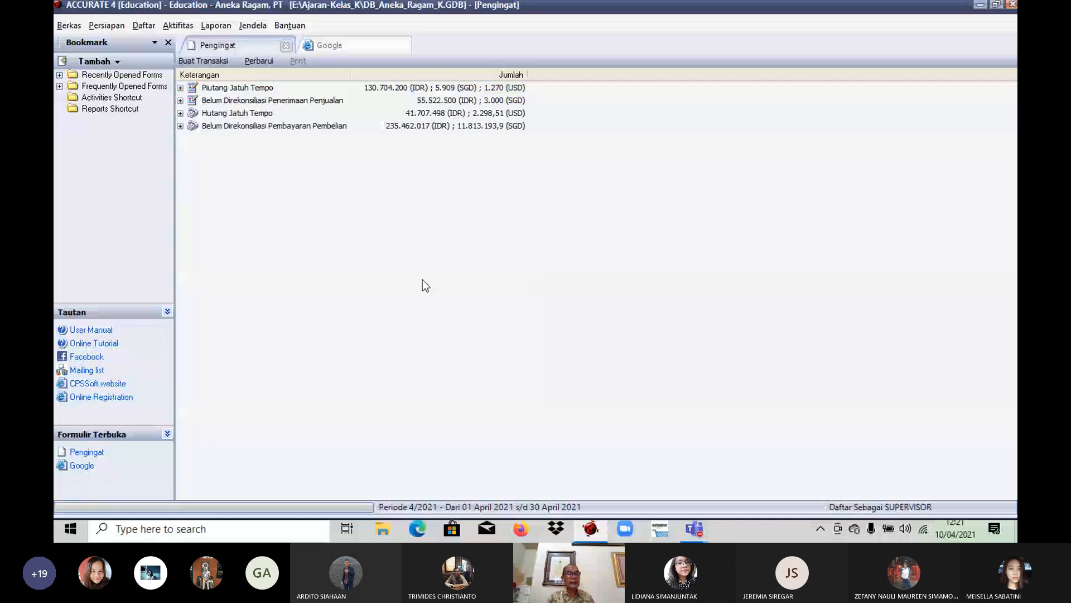
Step: Exit the accounting program, confirming the exit and declining the backup of the DB_Aneka_Ragam_K database
click(69, 25)
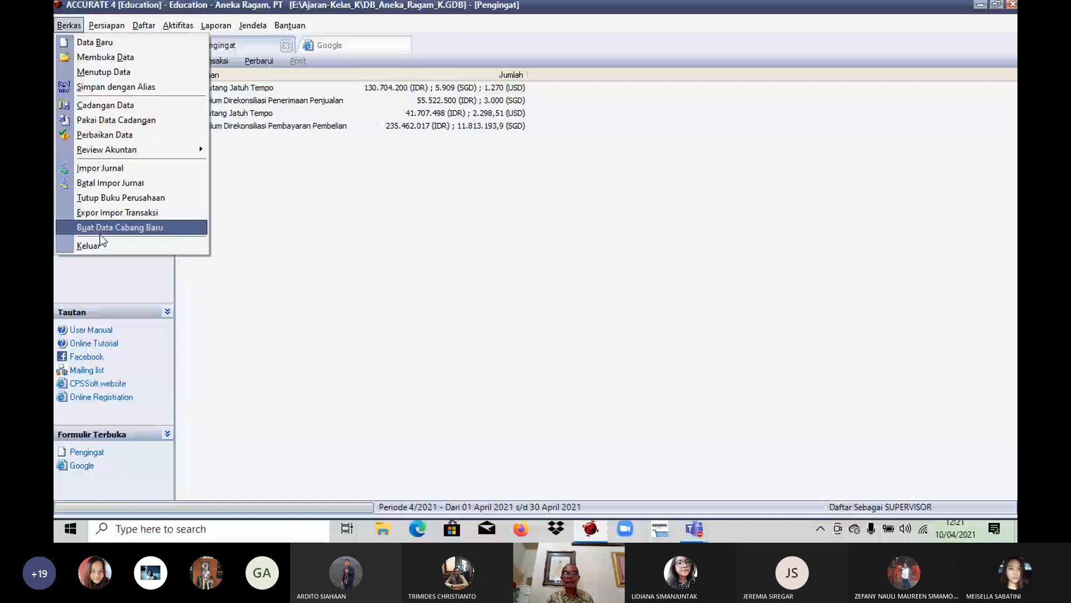
click(94, 245)
click(509, 302)
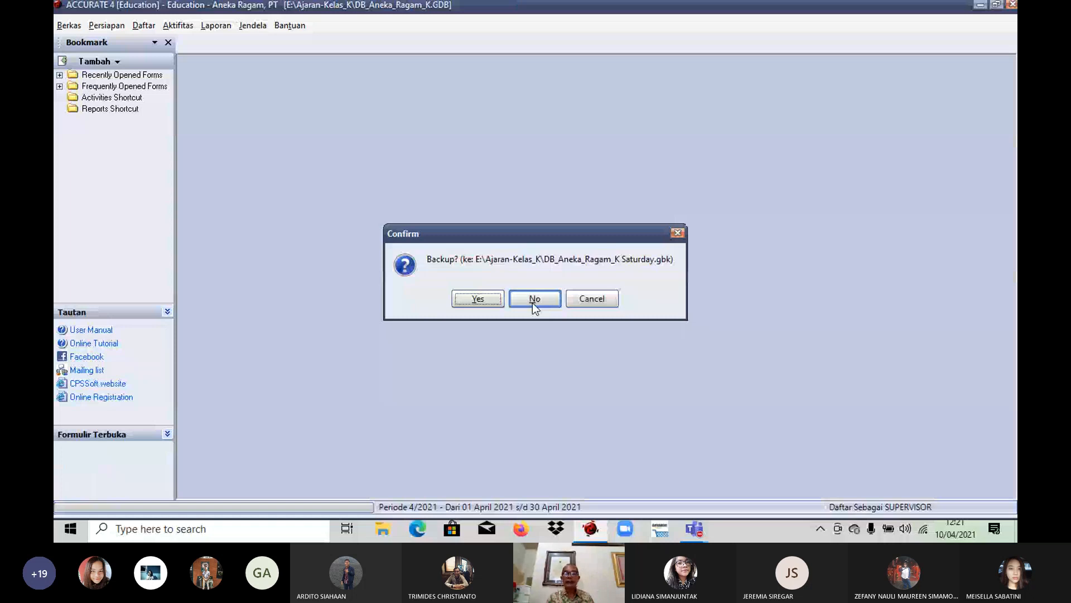
click(532, 302)
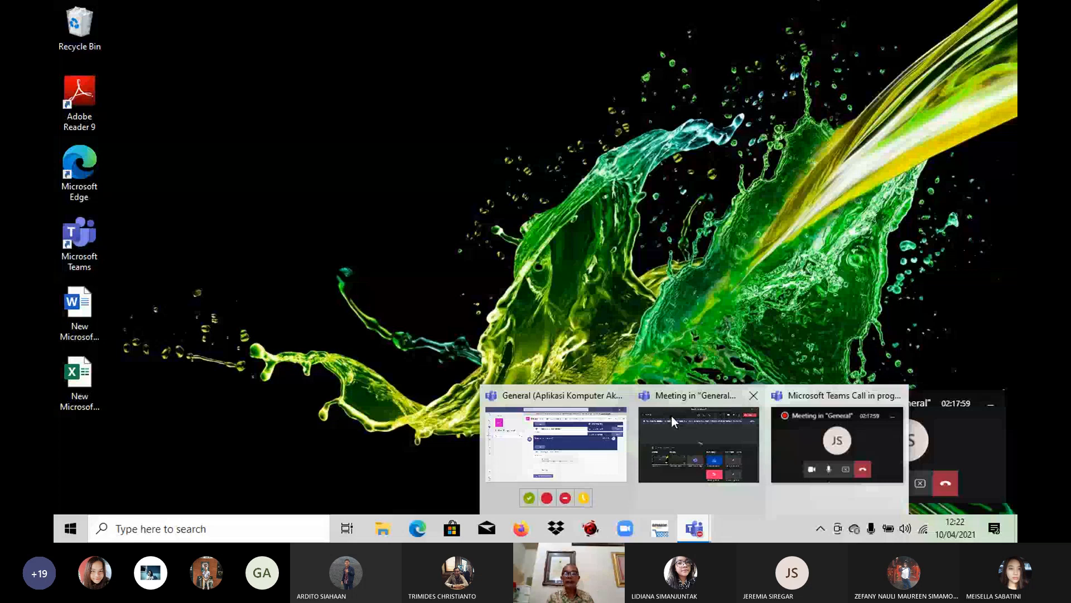
Step: Switch to the Microsoft Teams meeting in "General", show its participants, and look through the list to the end
mouse_move(719, 437)
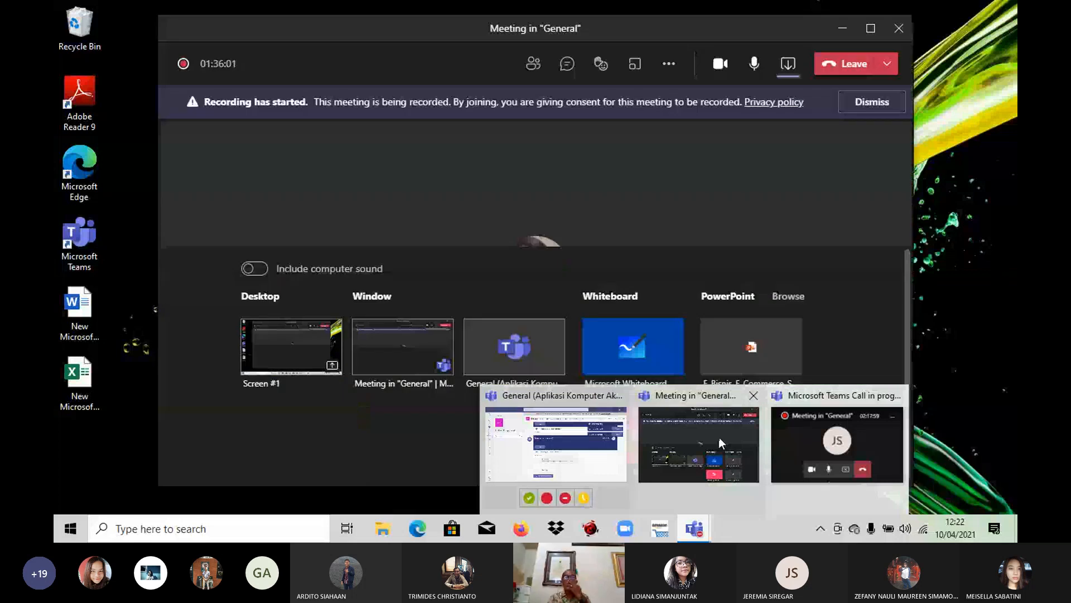
click(719, 437)
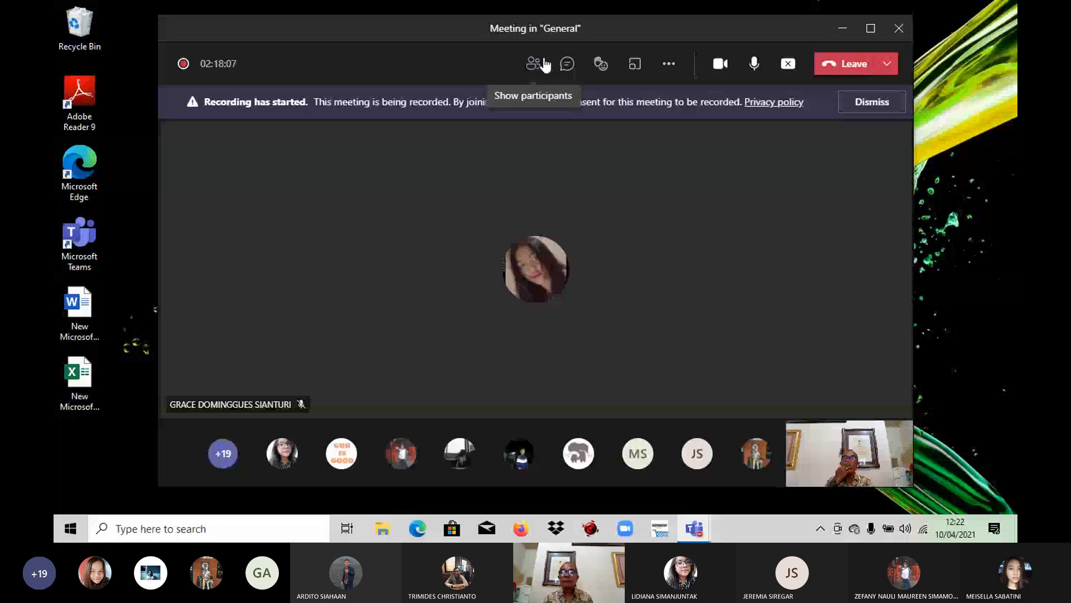
click(545, 65)
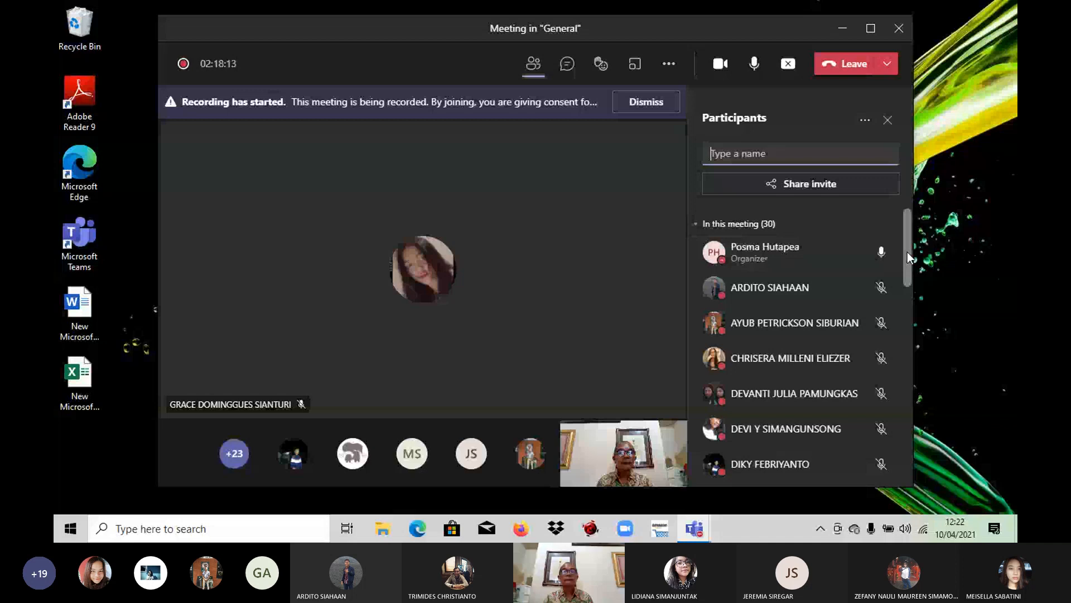
drag(908, 253, 910, 463)
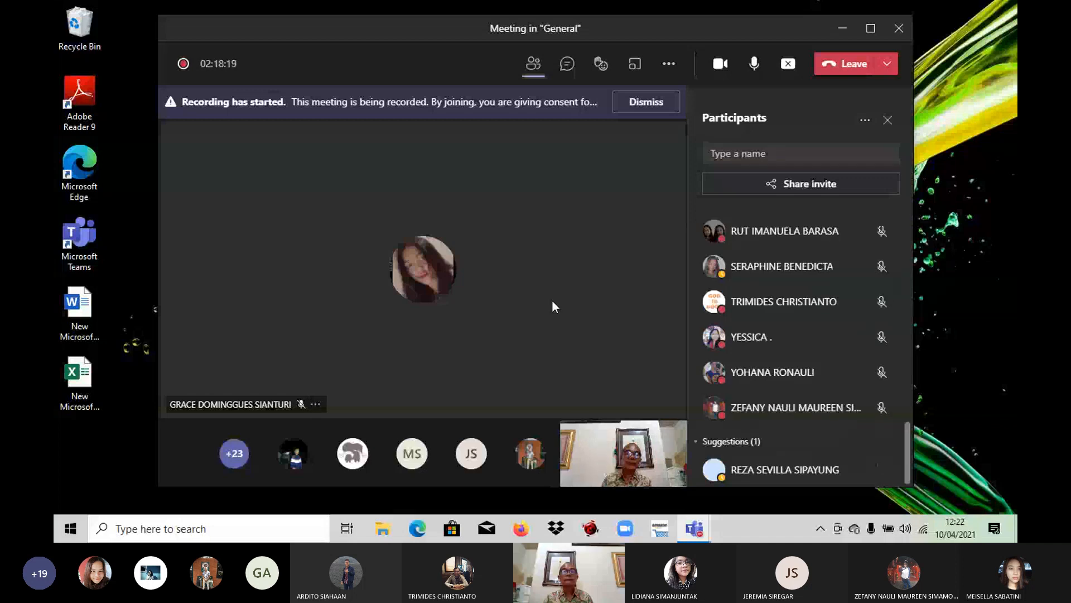